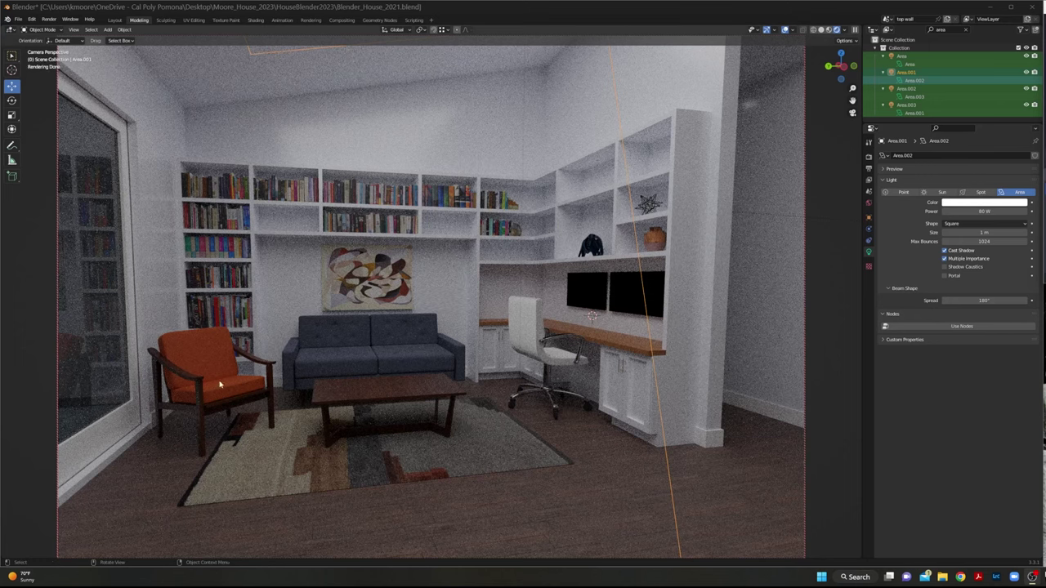
Step: Select the Books mesh on the shelves, enter Edit Mode and switch to the UV Editing workspace
left_click(242, 343)
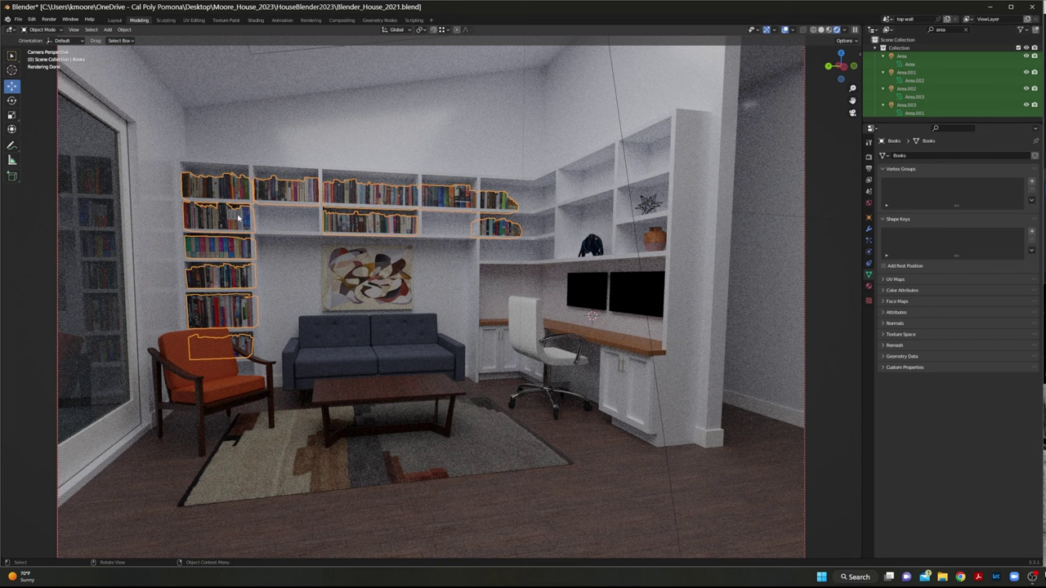
key("Tab")
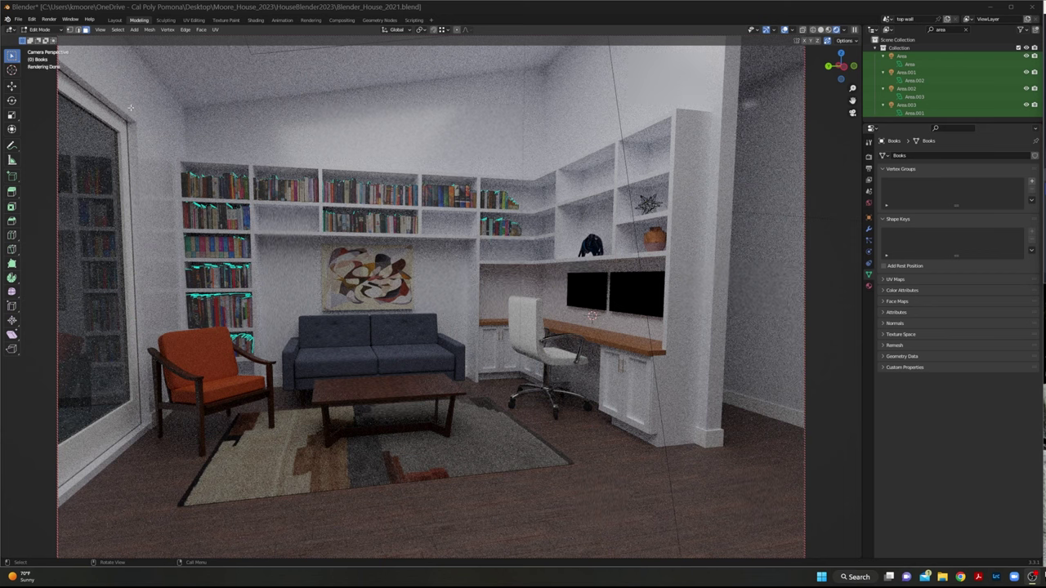
left_click(195, 20)
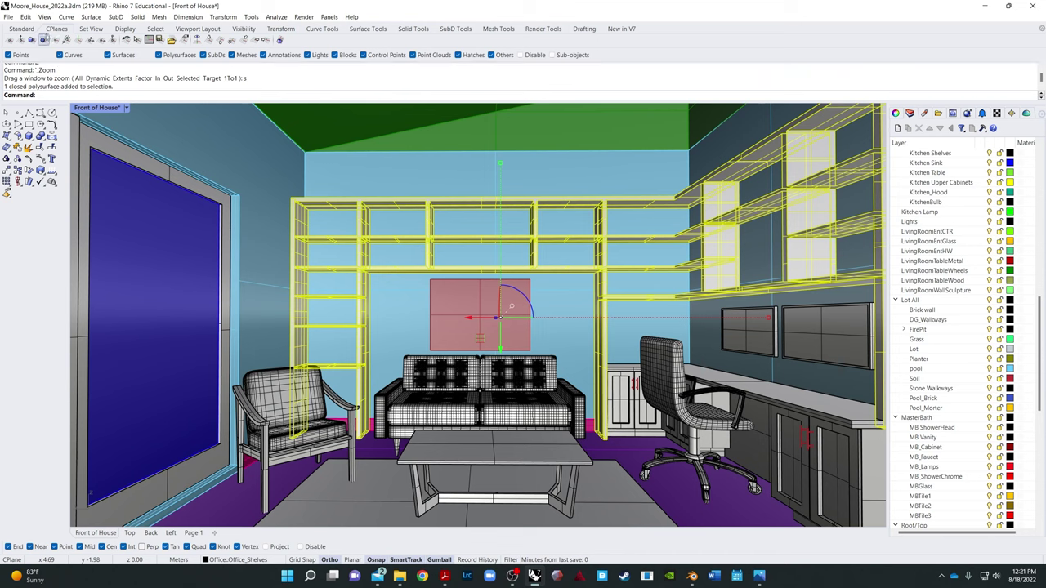
Step: Orient the construction plane to the office shelf unit and isolate that polysurface from the rest of the house
left_click(31, 41)
left_click(403, 310)
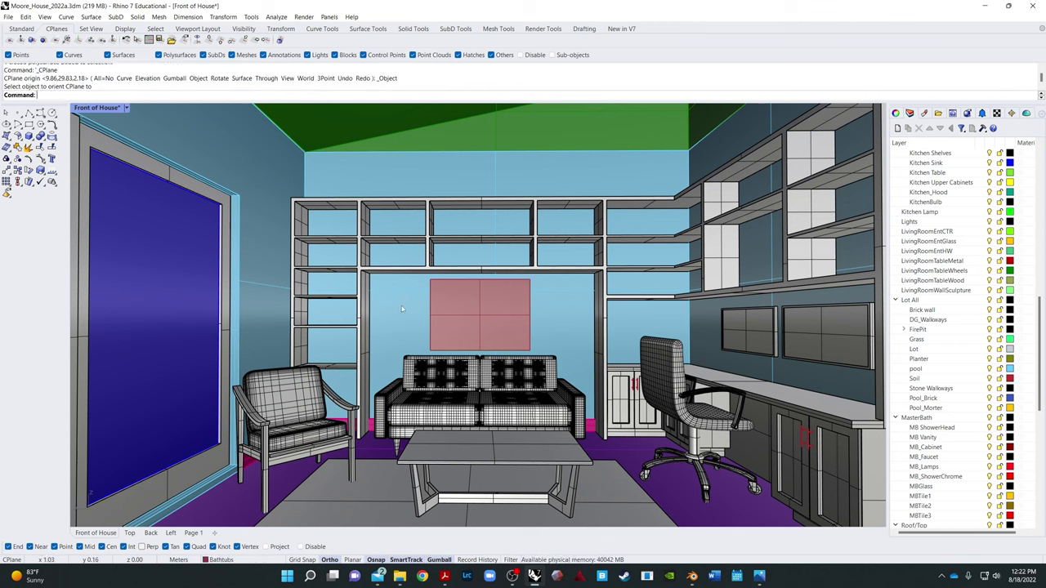
left_click(328, 274)
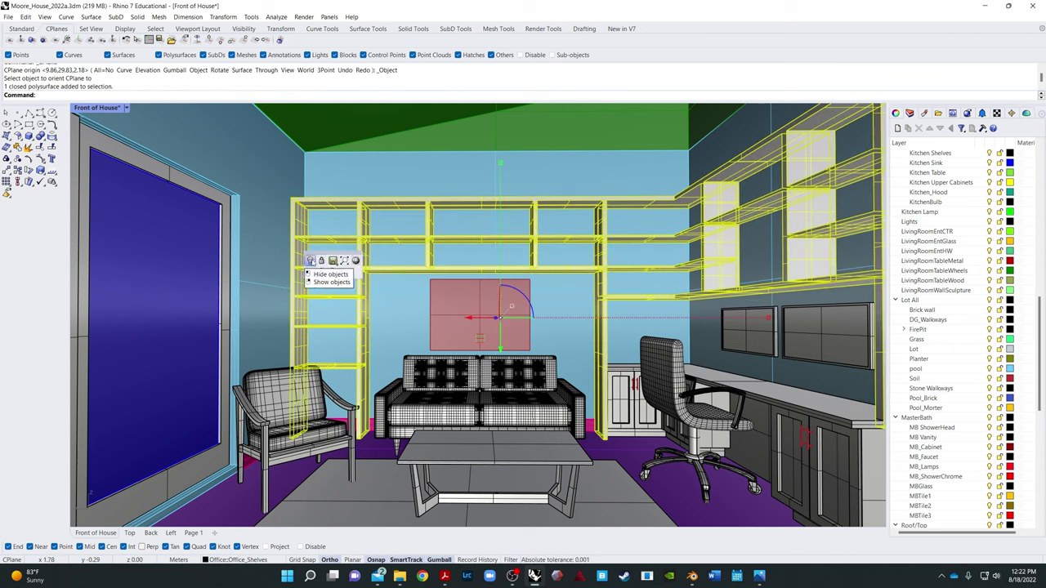
left_click(310, 262)
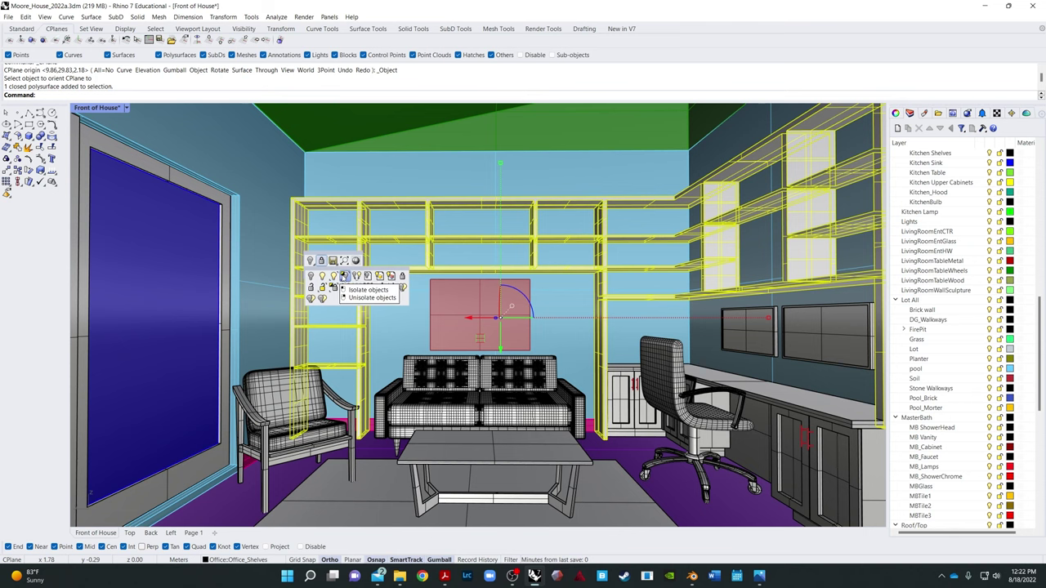
left_click(344, 276)
left_click(415, 309)
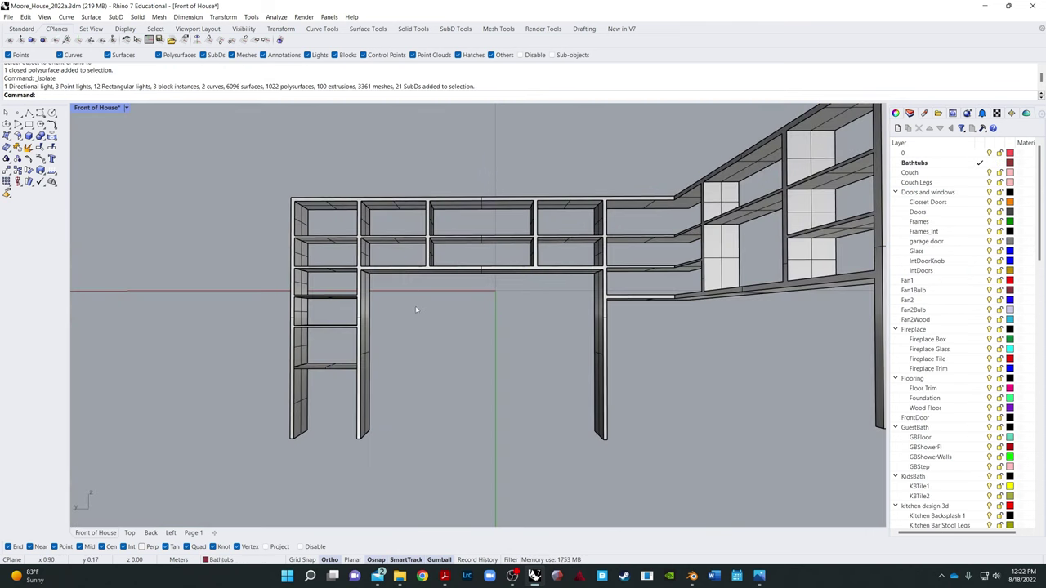
Step: Duplicate the faces of the lowest board in the narrow shelf column about 0.42 m downward between the uprights
right_click_drag(415, 309, 318, 409)
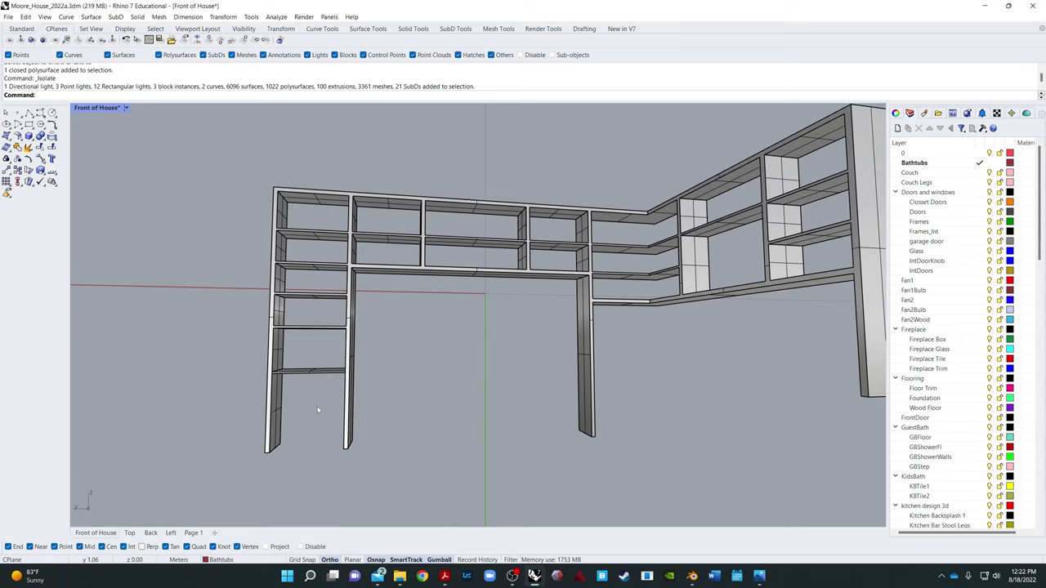
scroll(171, 464, "up", 8)
right_click_drag(649, 238, 486, 367, "shift")
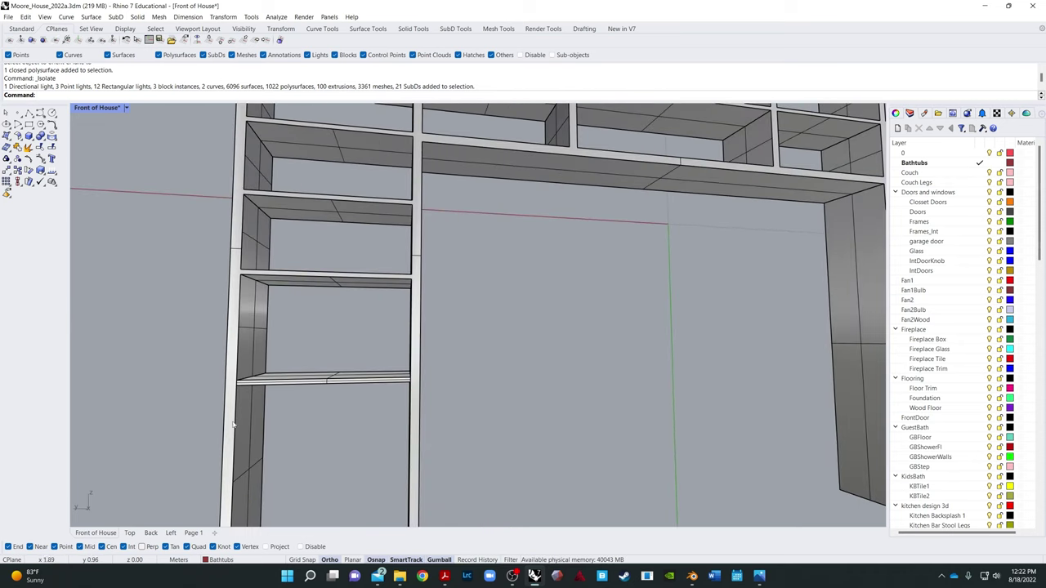
left_click_drag(350, 346, 292, 373)
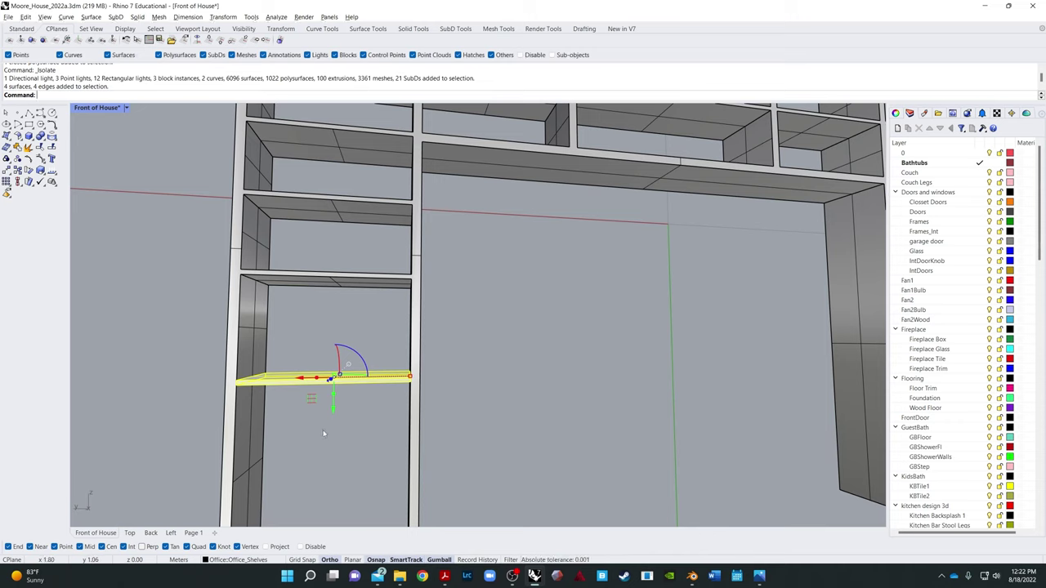
left_click_drag(337, 415, 334, 513)
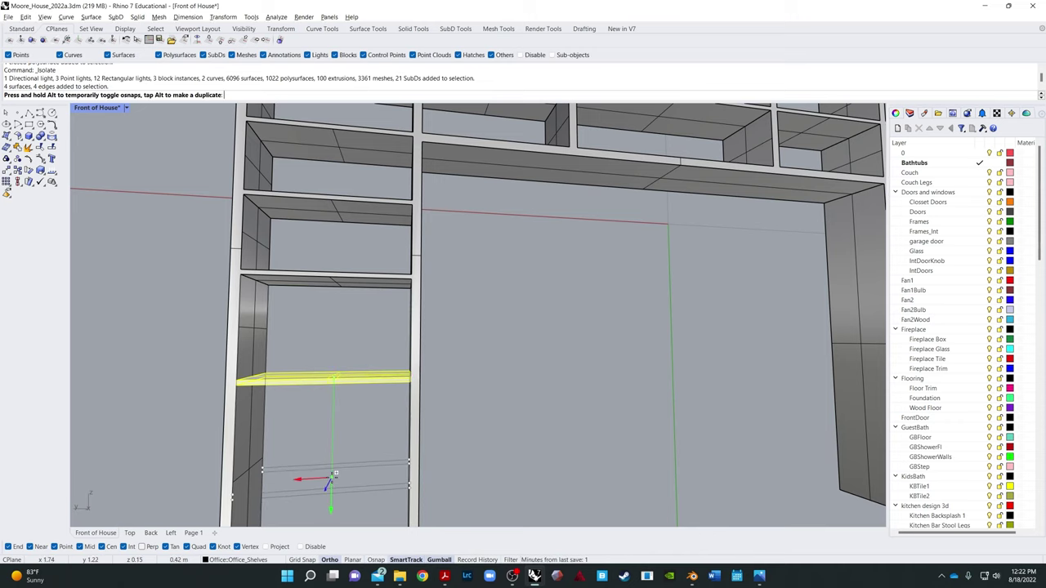
left_click_drag(334, 476, 333, 478)
left_click(527, 491)
Step: Select the copied shelf board and adjust its height between the two uprights
scroll(536, 476, "down", 5)
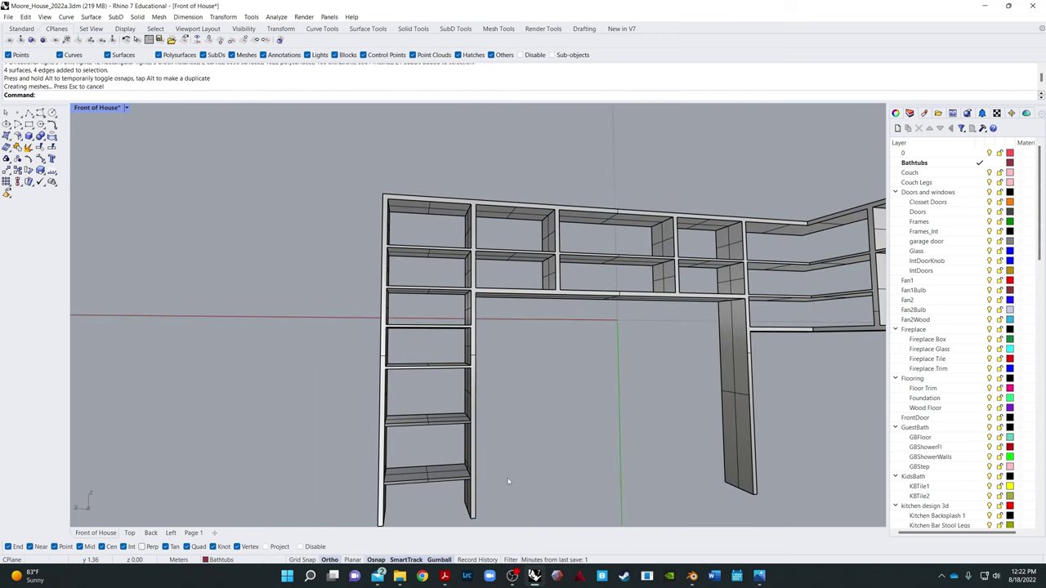
scroll(506, 480, "up", 2)
right_click_drag(504, 480, 242, 474, "shift")
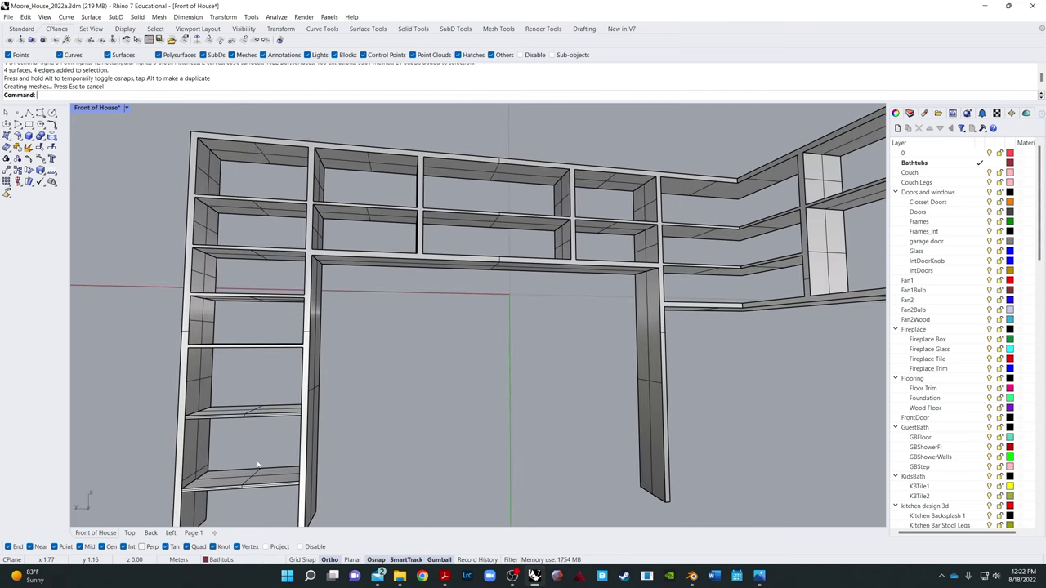
left_click(254, 486)
left_click_drag(251, 507, 333, 470)
scroll(345, 472, "down", 4)
scroll(292, 482, "up", 2)
left_click(417, 457)
scroll(424, 458, "down", 6)
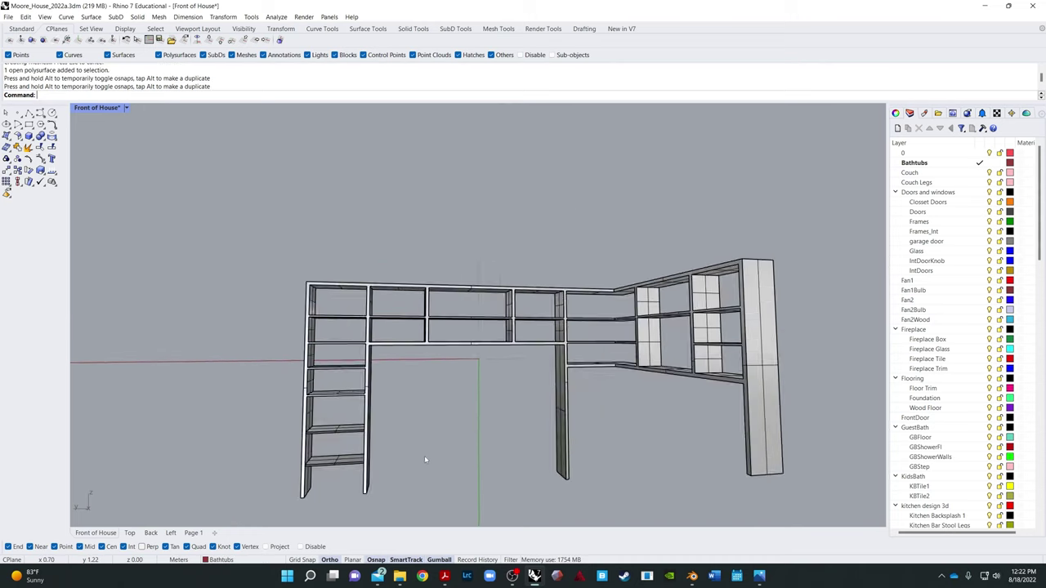
Step: Cap the open shelf board and Boolean-union it with the main shelf unit
right_click_drag(424, 458, 308, 441)
left_click_drag(360, 387, 155, 375)
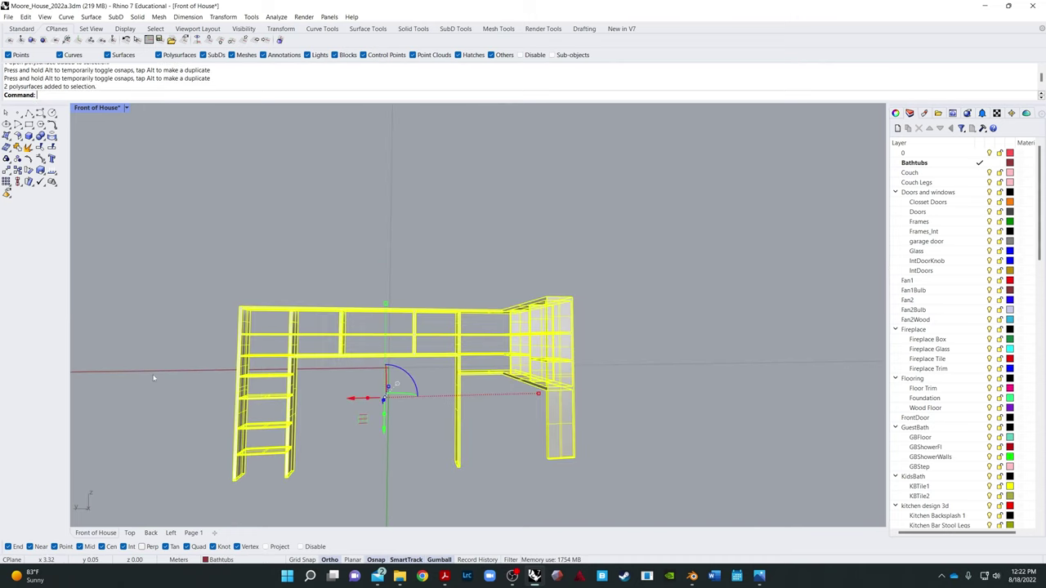
type("Cap")
key("Return")
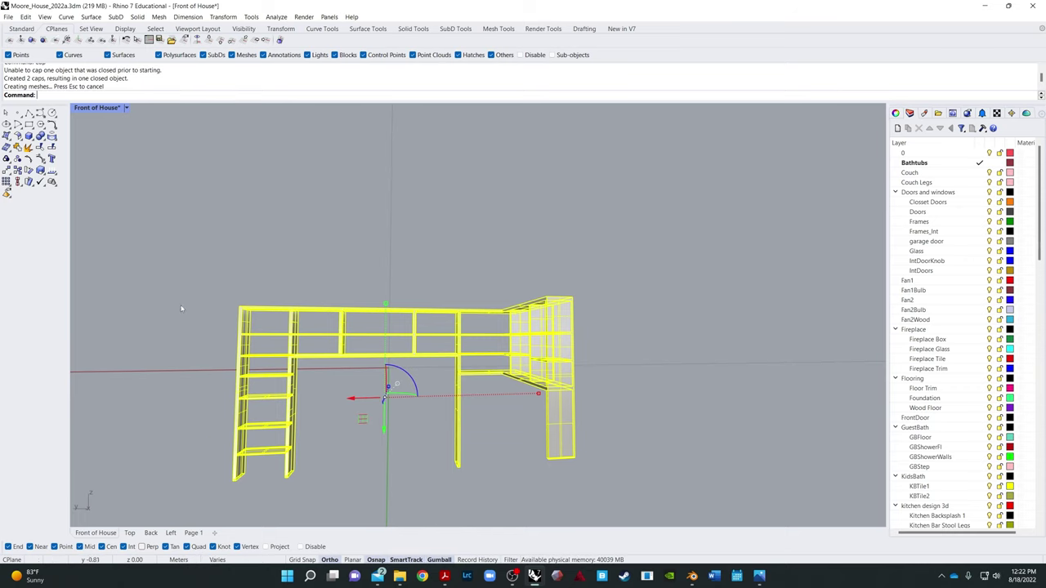
left_click(28, 137)
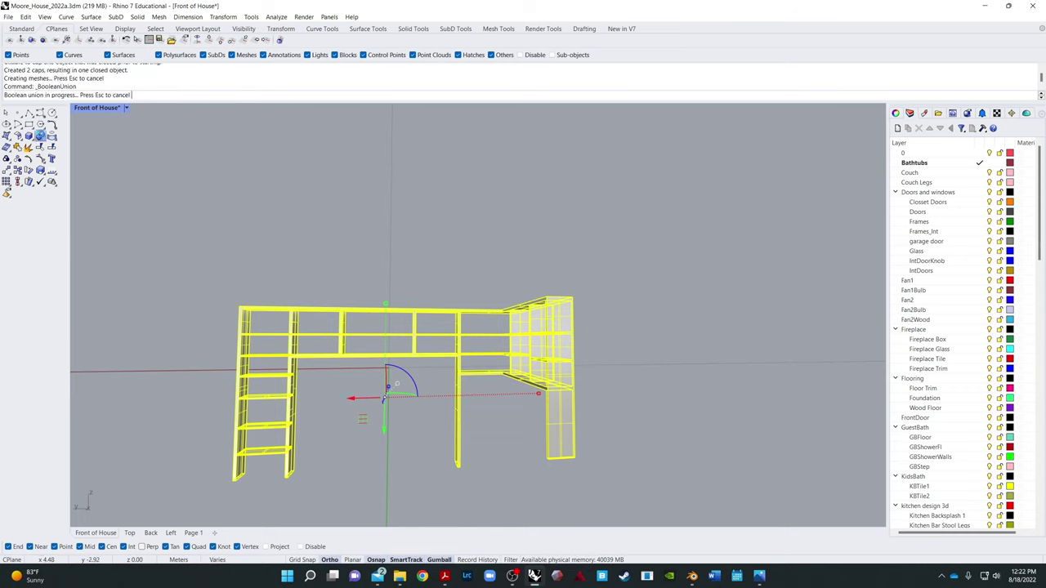
left_click(263, 451)
left_click(437, 412)
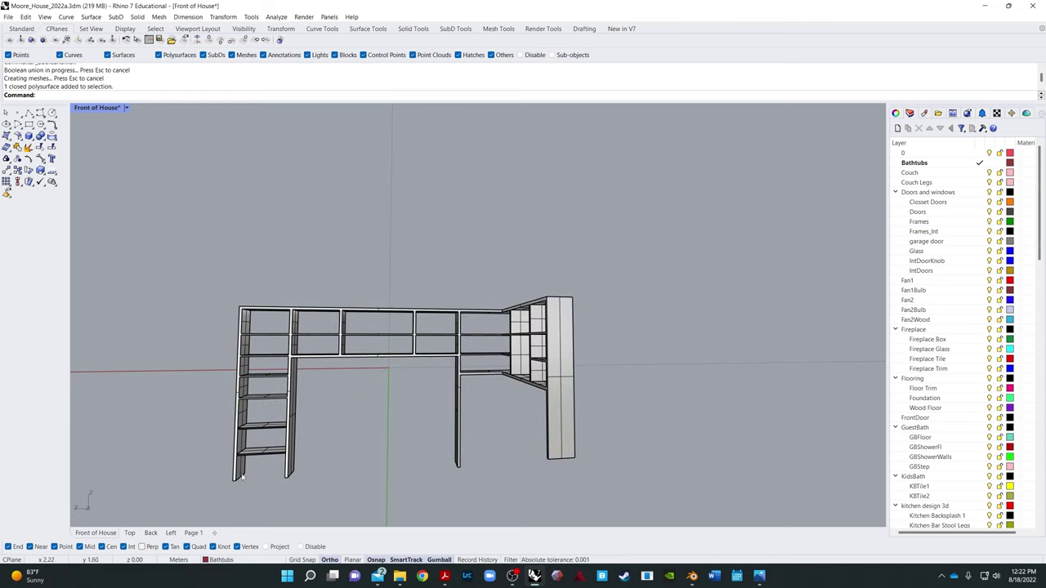
Step: In the Left view, insert the bookshelf photo as a Picture across the third opening from the bottom of the narrow column
scroll(285, 437, "up", 5)
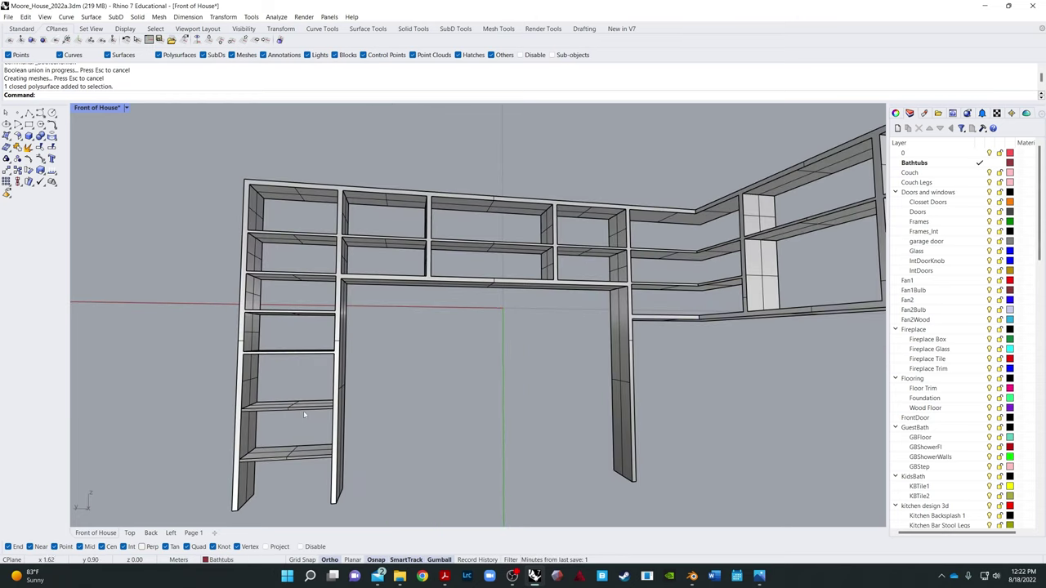
right_click_drag(232, 408, 228, 408)
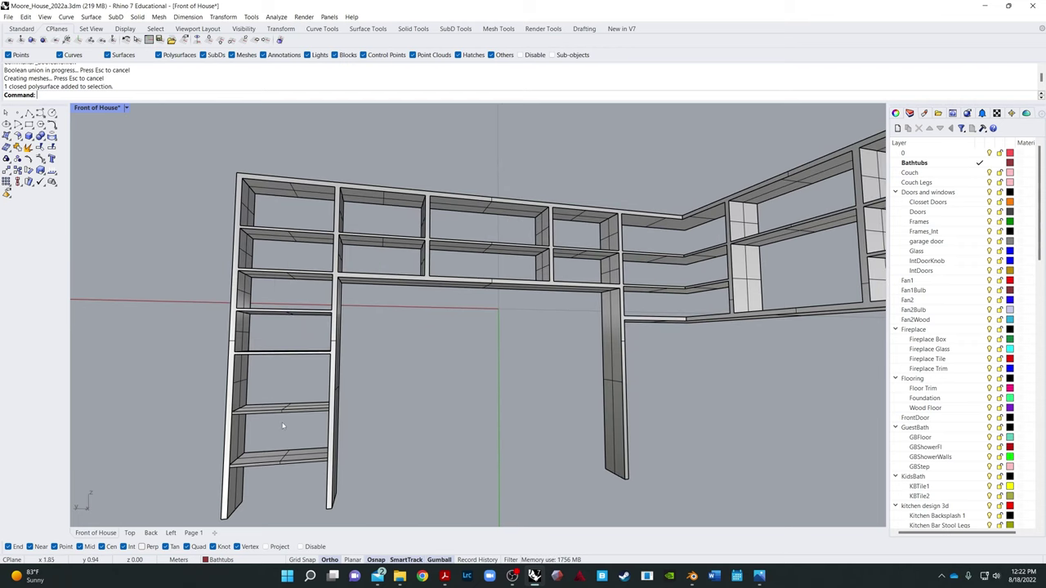
left_click(171, 532)
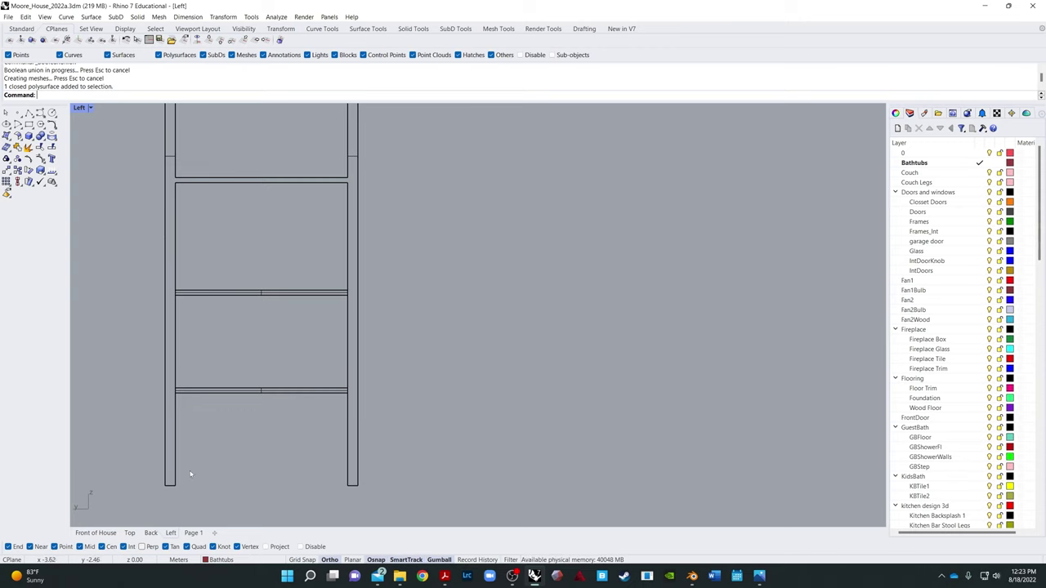
scroll(377, 311, "down", 12)
right_click_drag(423, 310, 347, 362)
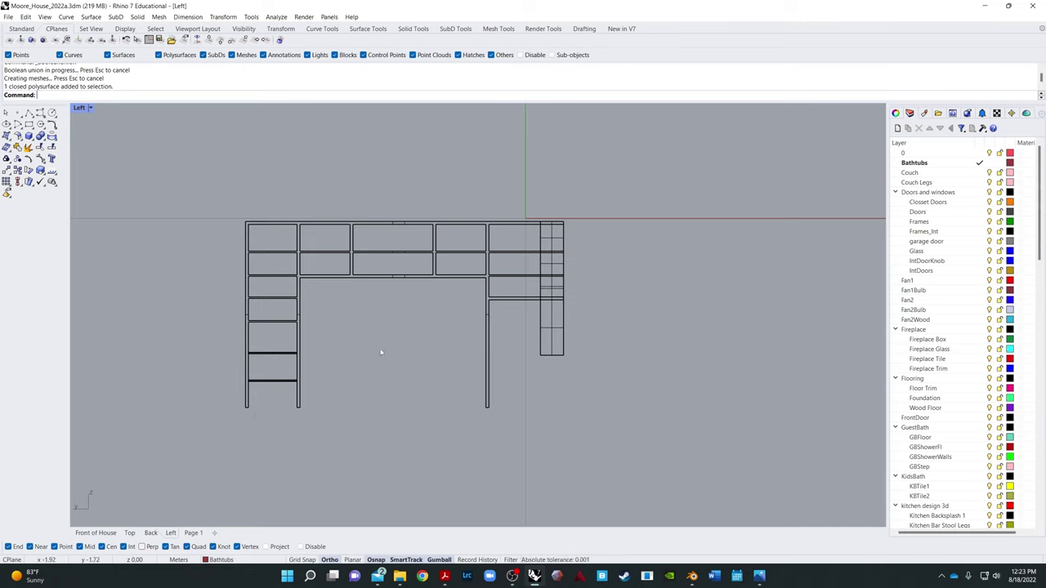
type("Picture")
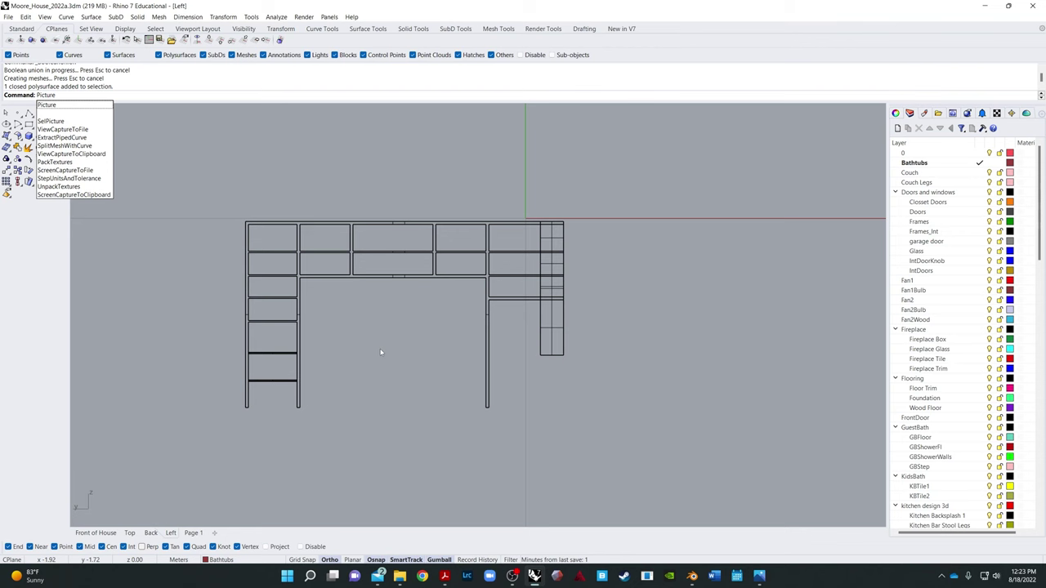
key("Return")
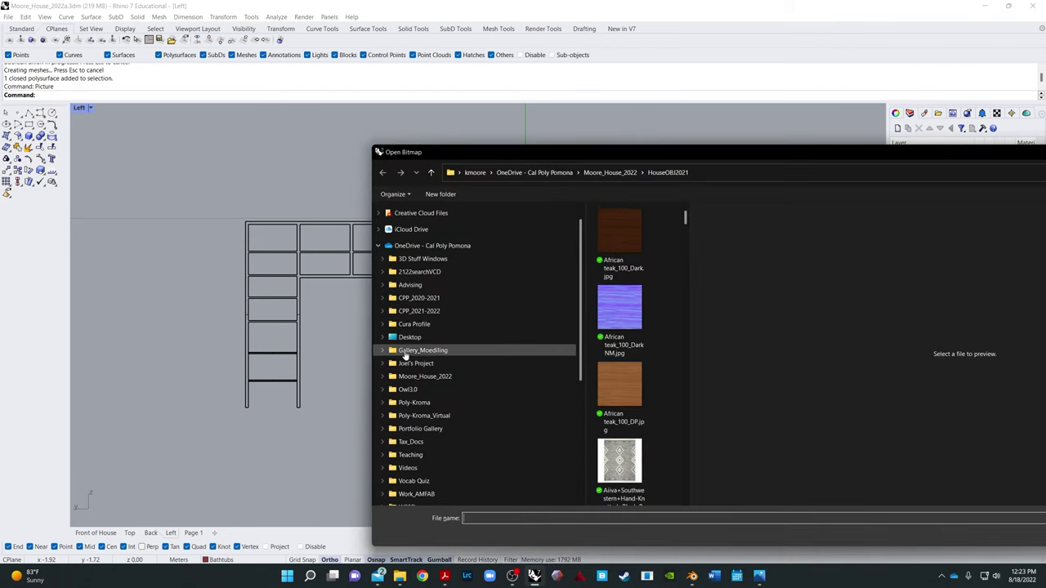
scroll(405, 355, "down", 6)
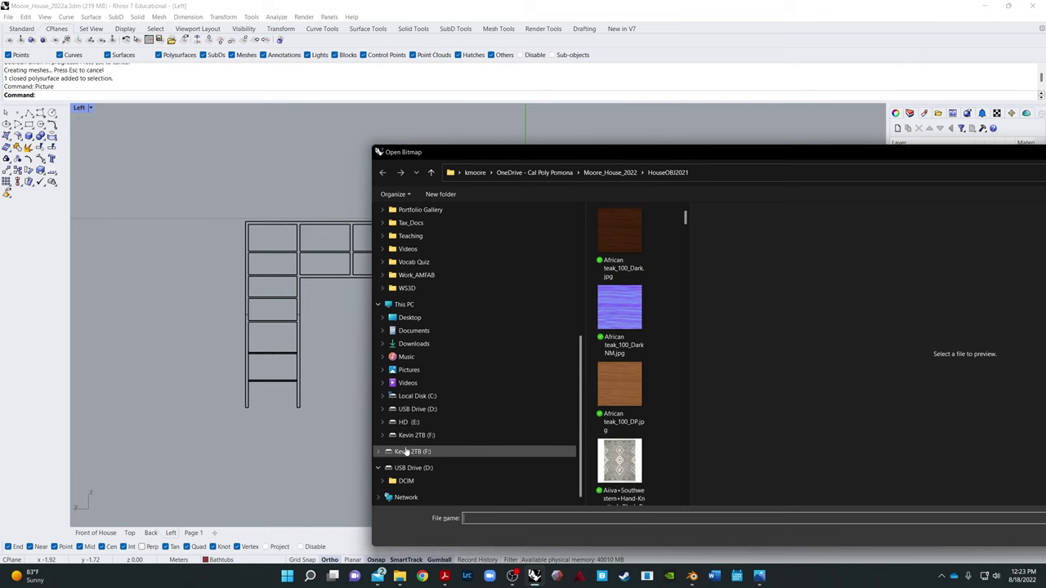
left_click_drag(1033, 153, 1044, 105)
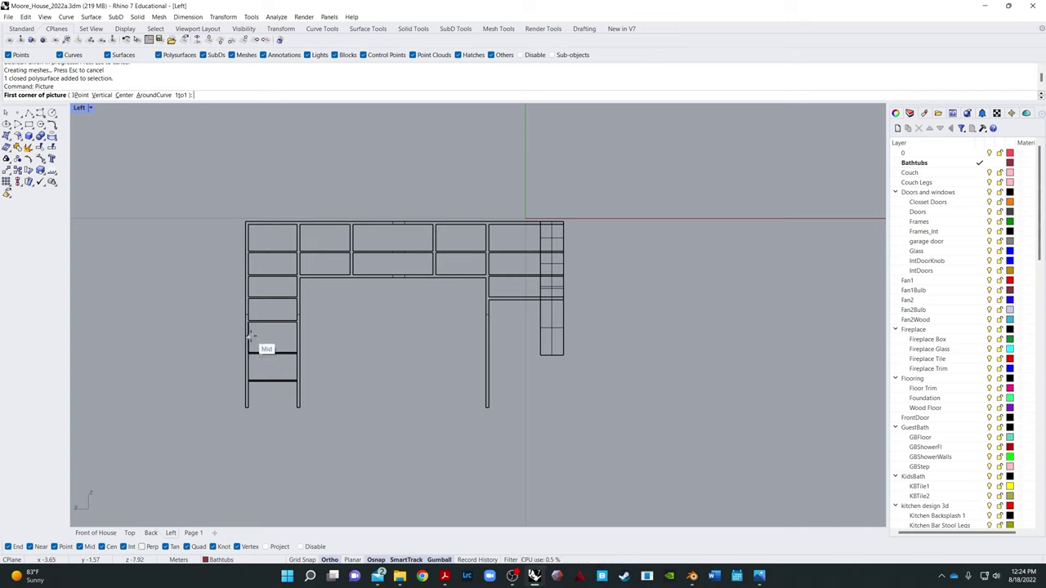
left_click(249, 335)
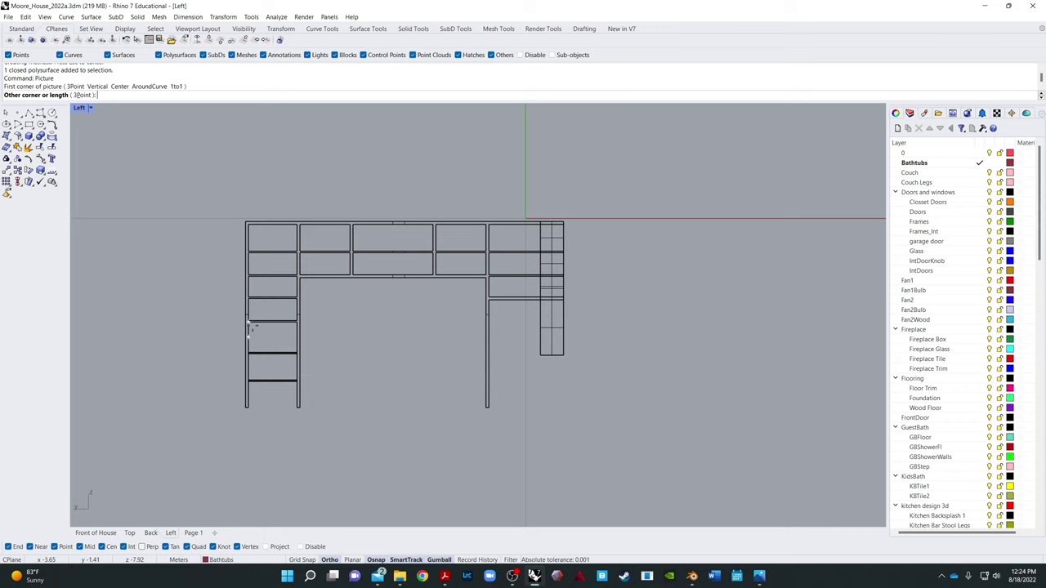
left_click(297, 352)
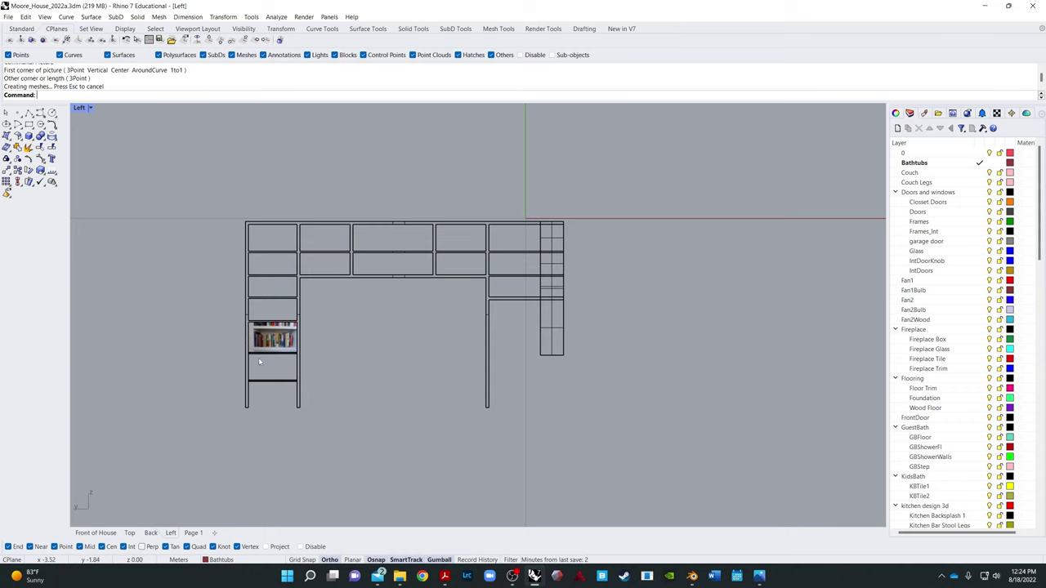
Step: Move the bookshelf picture down and scale it up uniformly until its row of books spans the opening's width
scroll(301, 373, "up", 8)
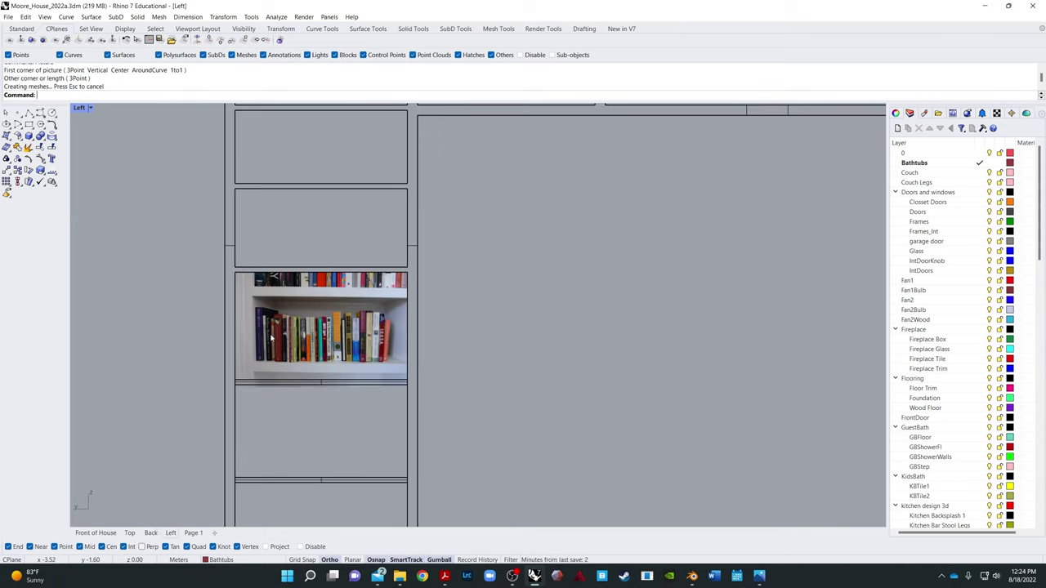
left_click(353, 349)
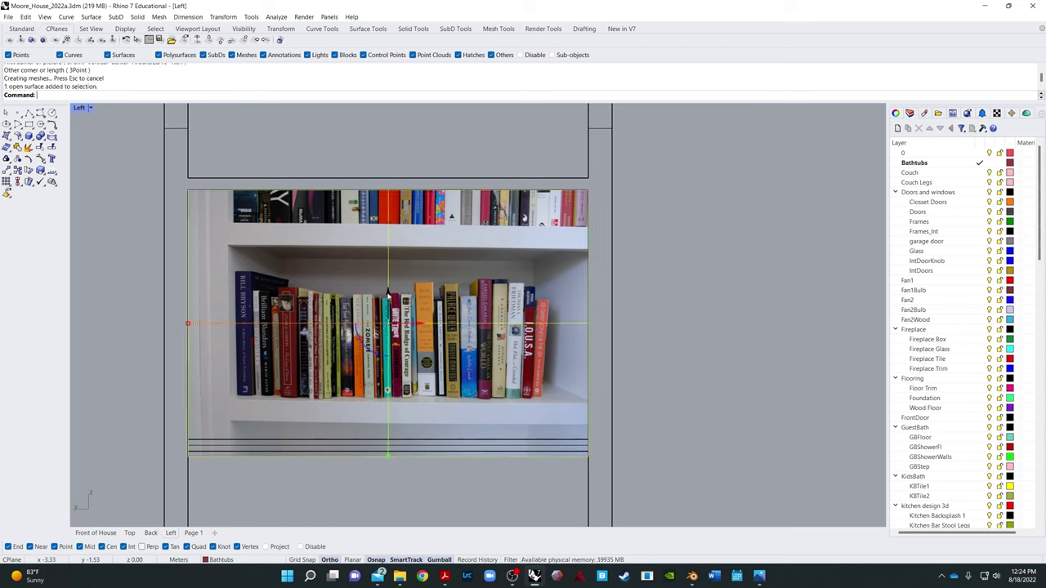
left_click_drag(400, 268, 401, 307)
scroll(354, 334, "down", 3)
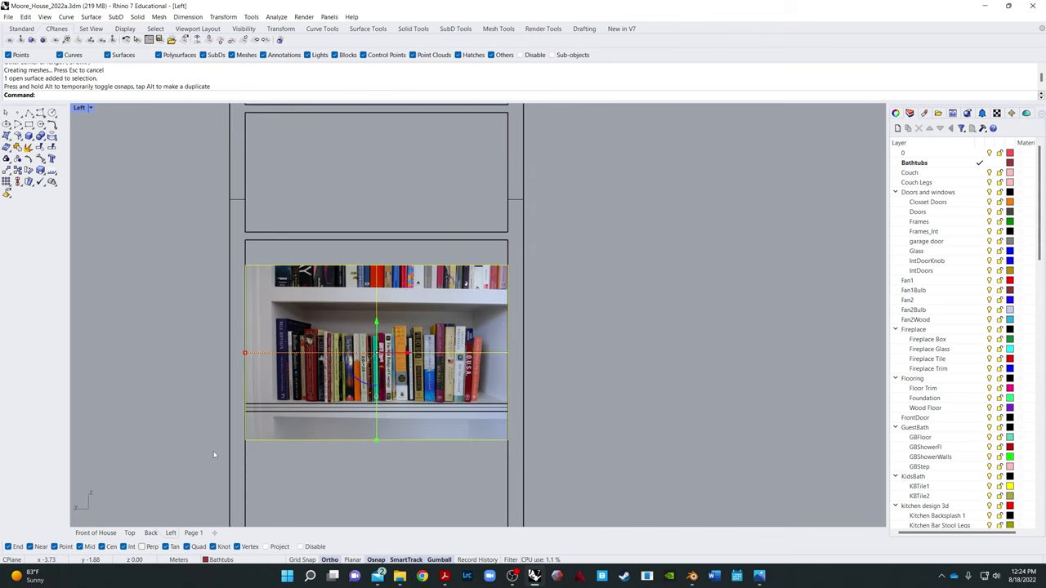
left_click_drag(243, 352, 204, 368)
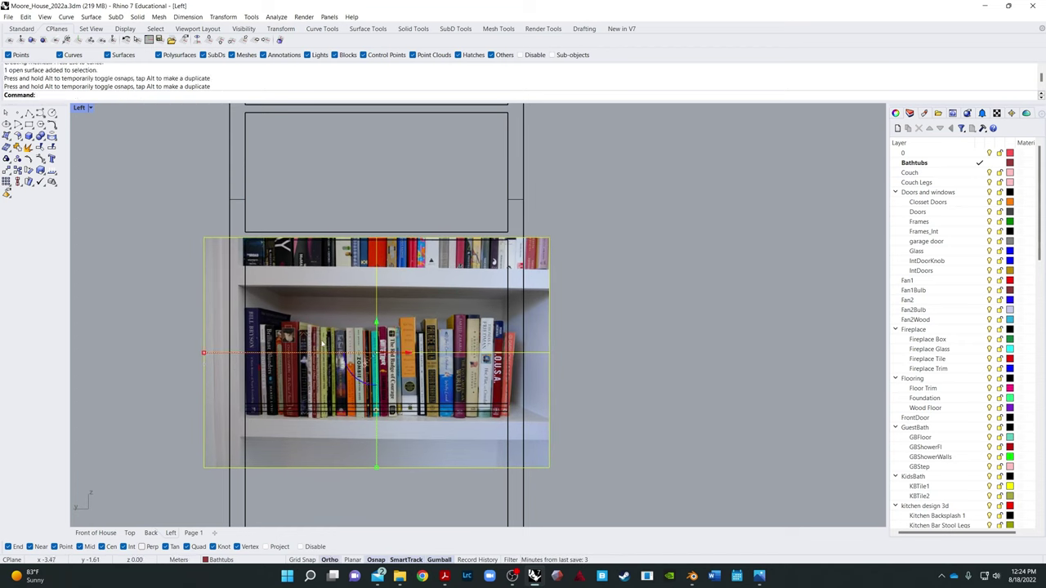
key("Escape")
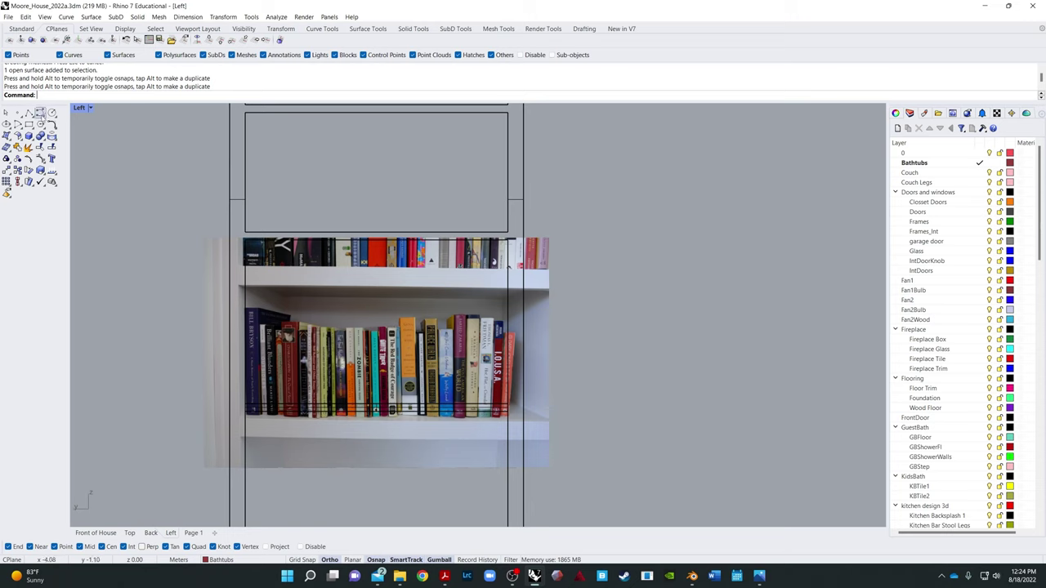
Step: With object snaps disabled, start a polyline at the first book's top corner and trace the stepped tops of the adjoining books
left_click(29, 113)
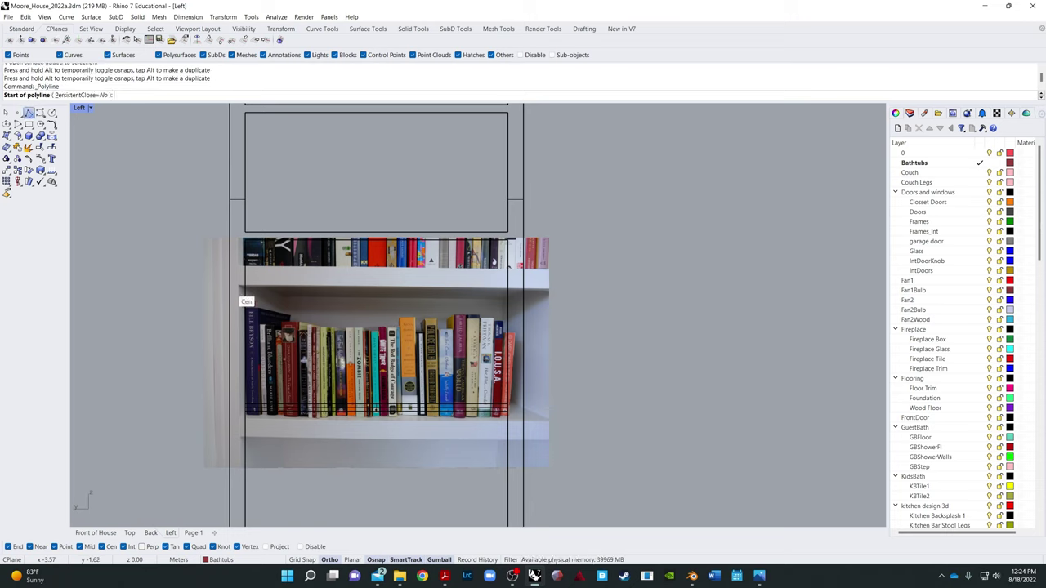
left_click(302, 546)
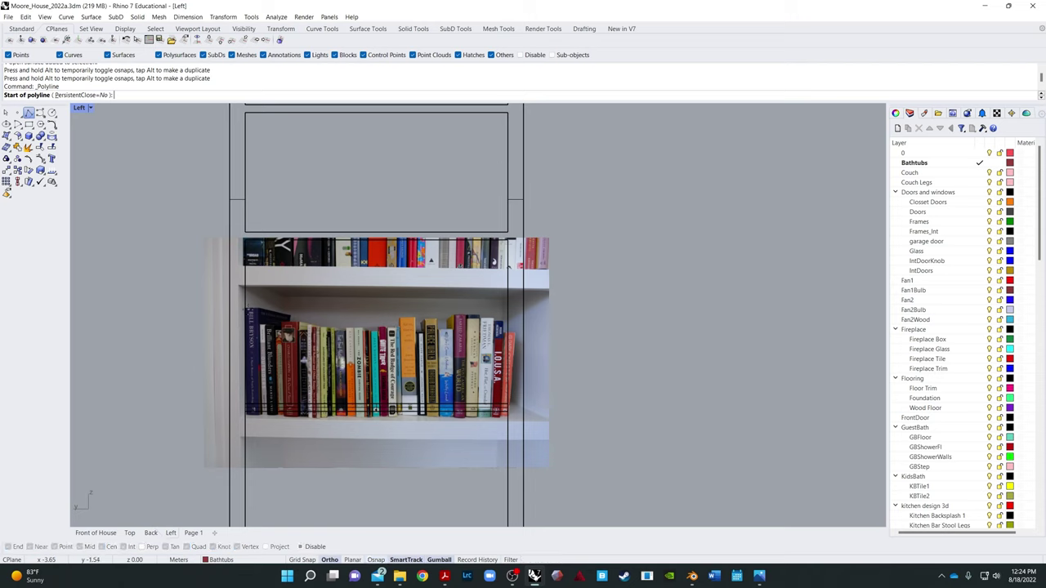
left_click(243, 310)
left_click(249, 314)
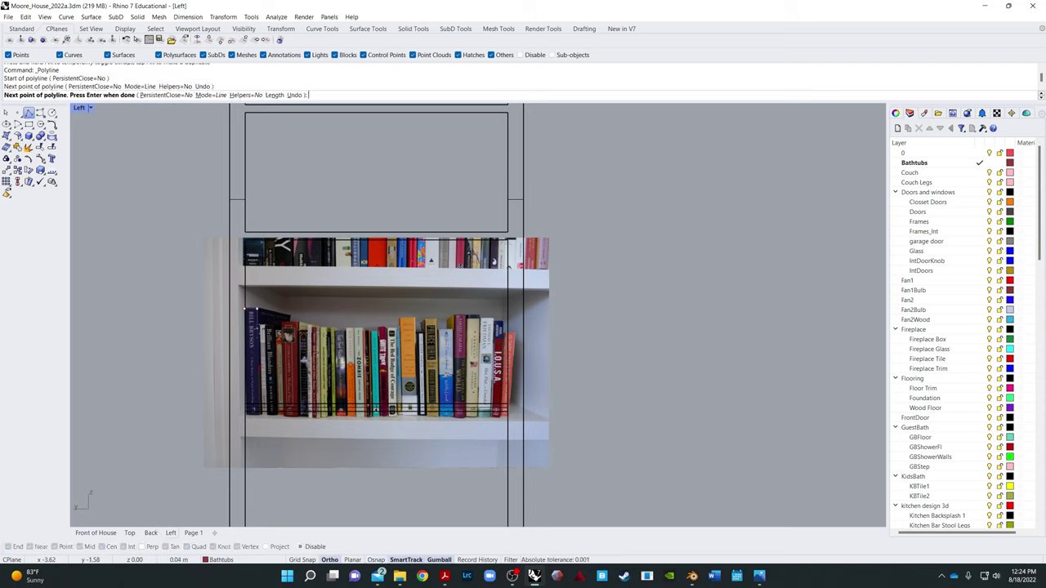
left_click(256, 321)
left_click(275, 325)
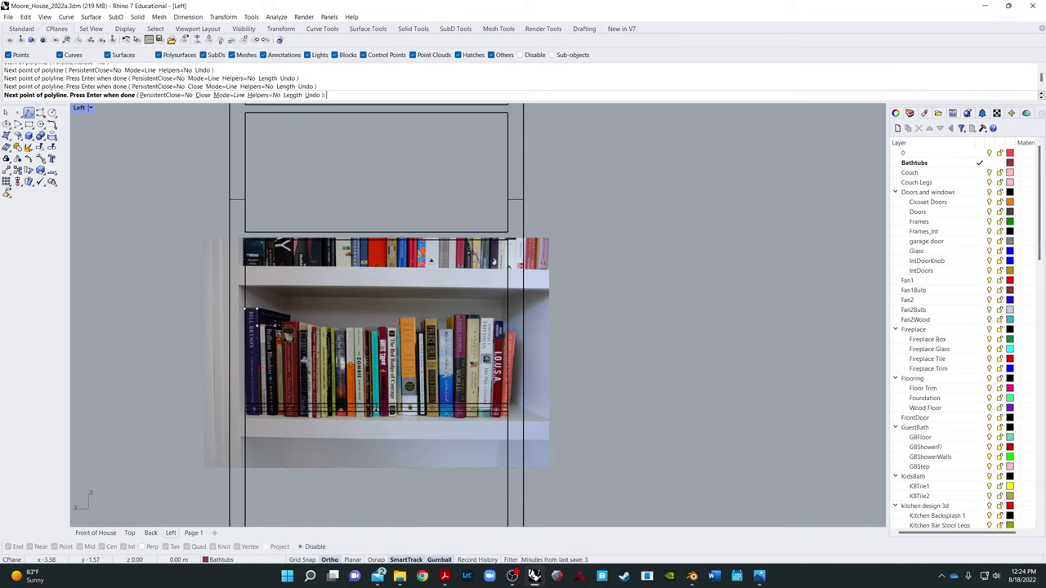
left_click(275, 330)
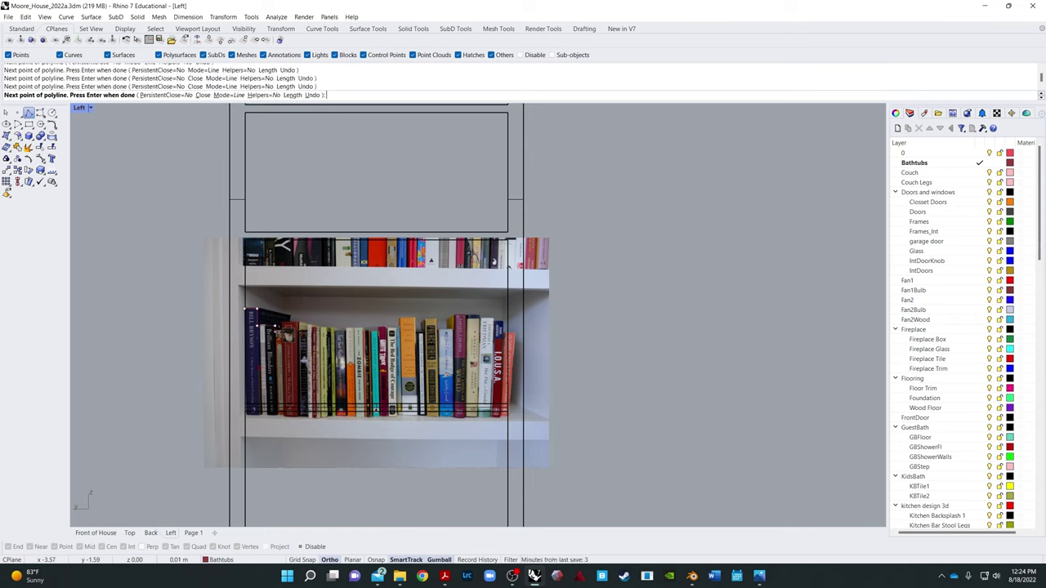
left_click(275, 327)
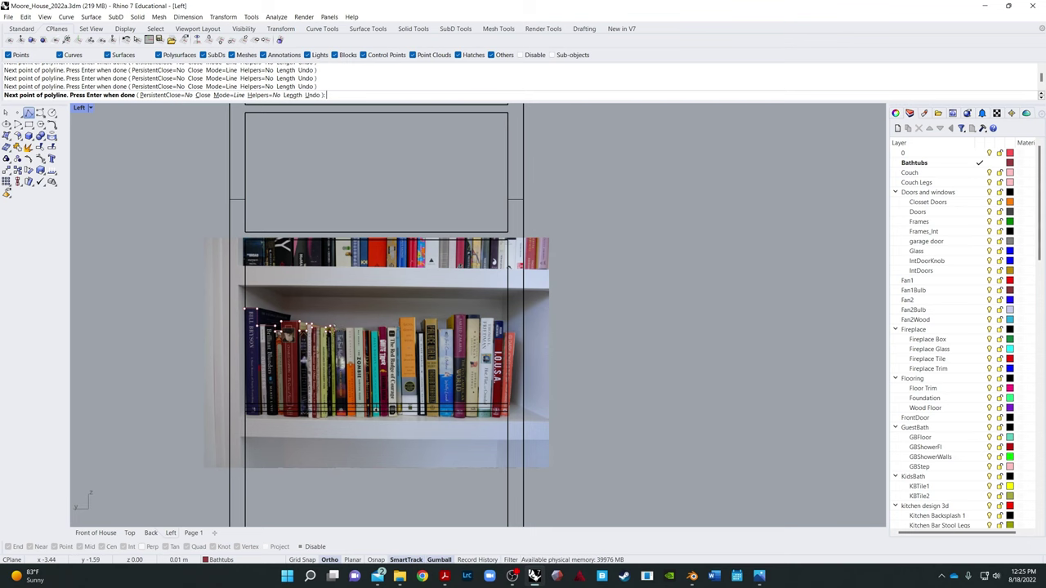
Step: Trace the remaining book tops through the last book and along the shelf base, and close the polyline with object snaps re-enabled
scroll(333, 330, "up", 6)
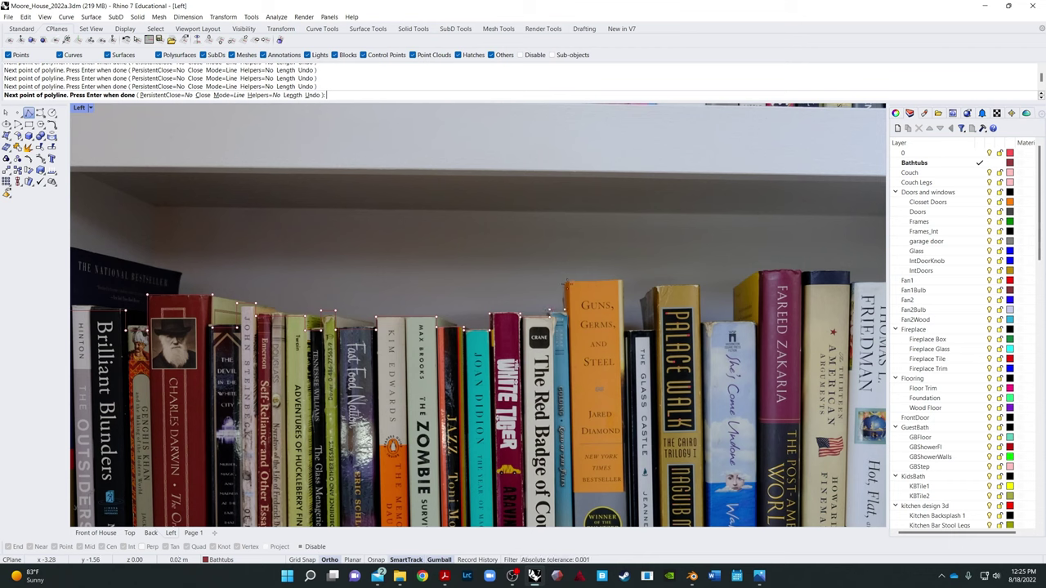
left_click(621, 283)
middle_click(855, 276)
right_click_drag(818, 275, 522, 300)
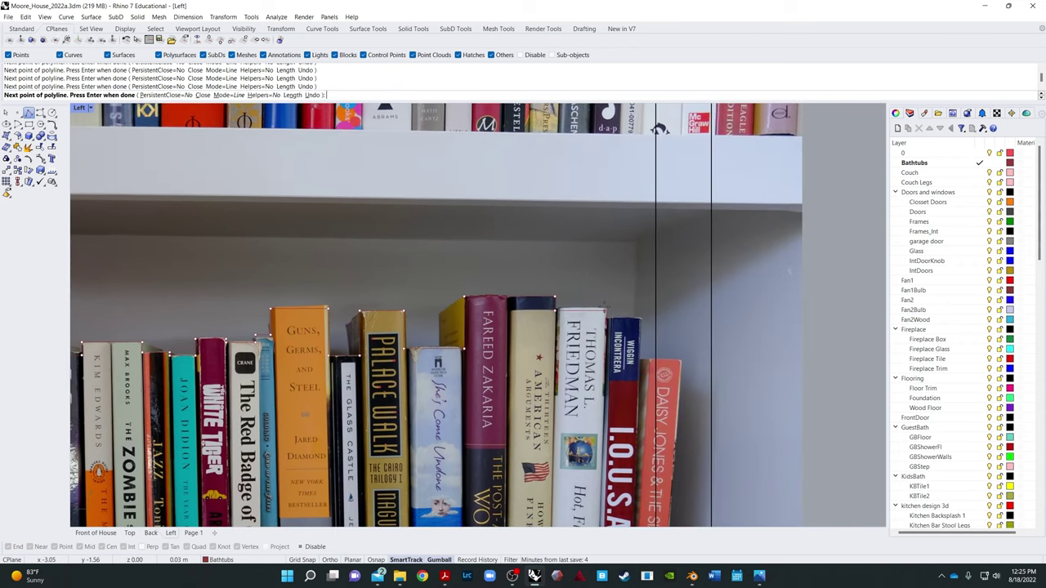
key("F8")
scroll(659, 128, "down", 3)
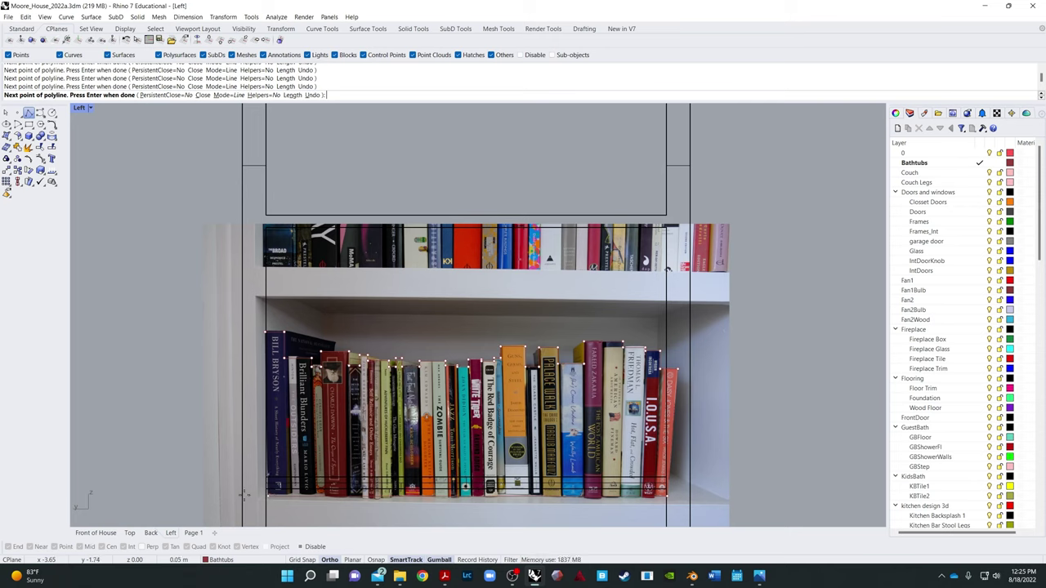
left_click(301, 546)
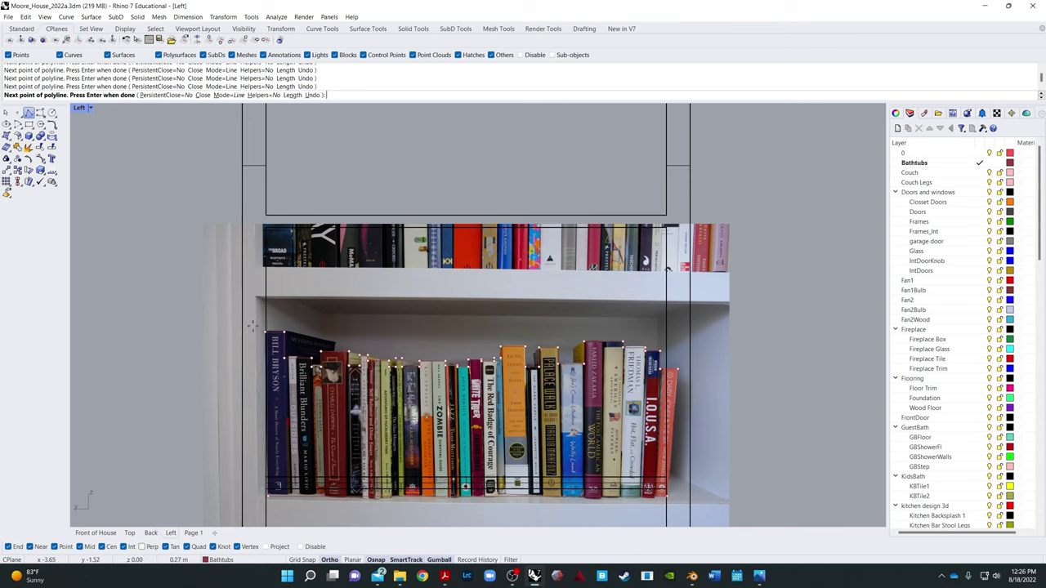
key("Return")
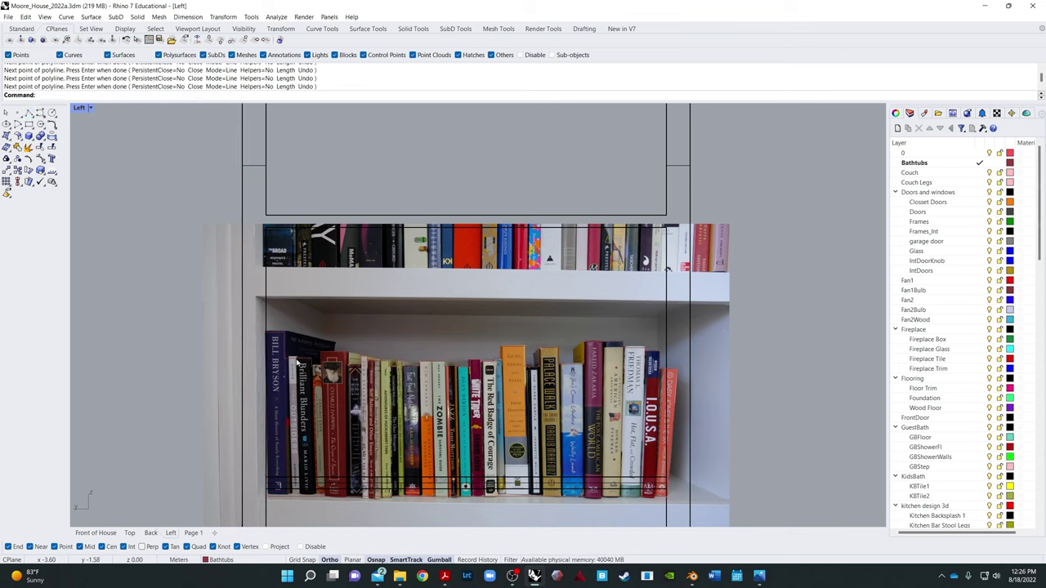
Step: In the Front of House view, delete the bookshelf picture from the narrow column
left_click(299, 364)
left_click(337, 384)
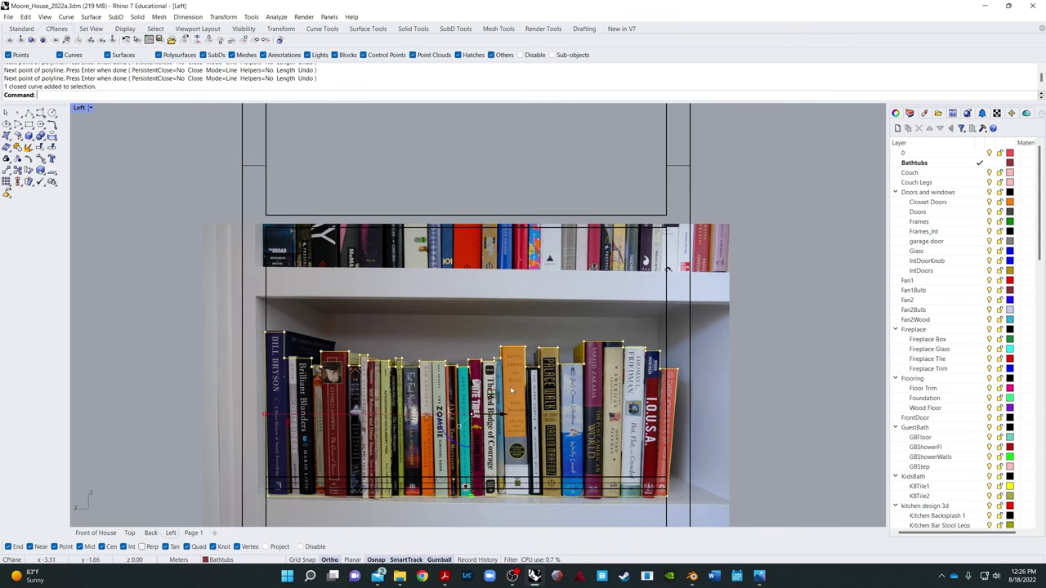
left_click(95, 532)
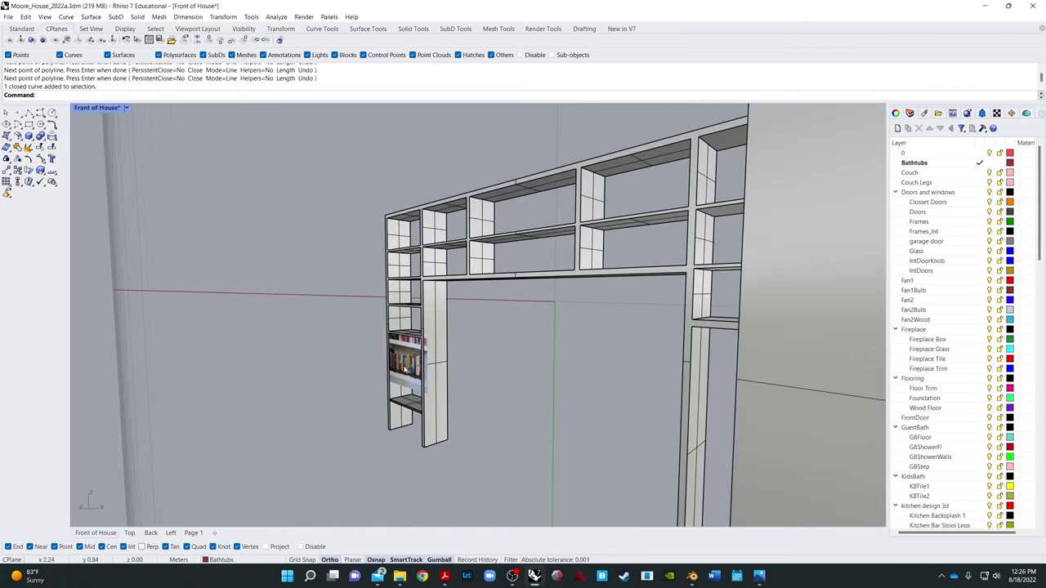
left_click(415, 406)
key("Delete")
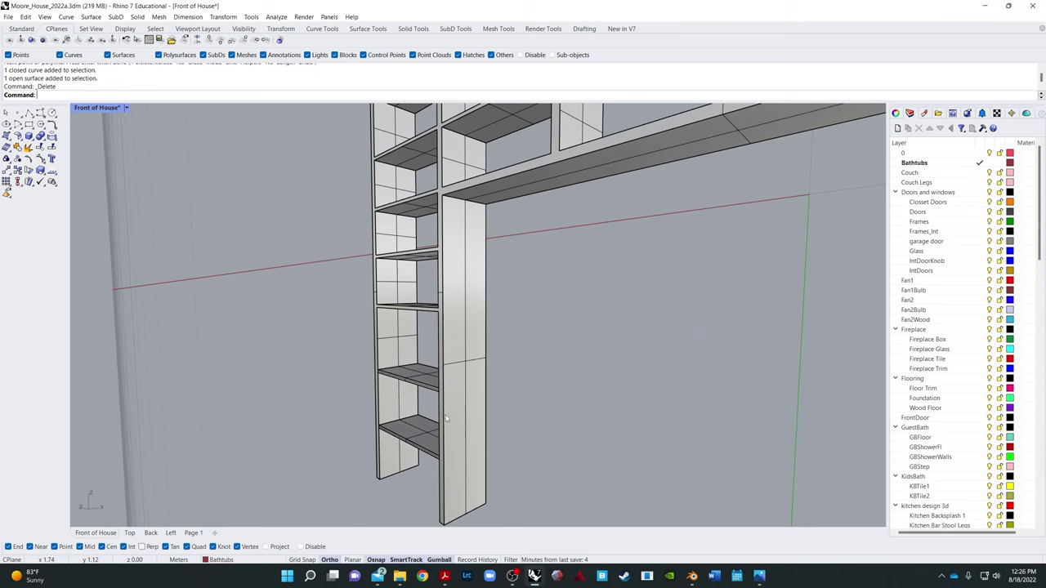
Step: Find the traced book outline away from the shelves and move it by its bottom corner into the narrow column's third opening from the bottom
right_click_drag(448, 402, 399, 389)
left_click_drag(202, 403, 478, 259)
scroll(270, 407, "down", 8)
mouse_move(263, 413)
right_mouse_down()
mouse_move(315, 389)
mouse_move(221, 397)
right_mouse_up()
scroll(317, 390, "down", 5)
left_click(253, 390)
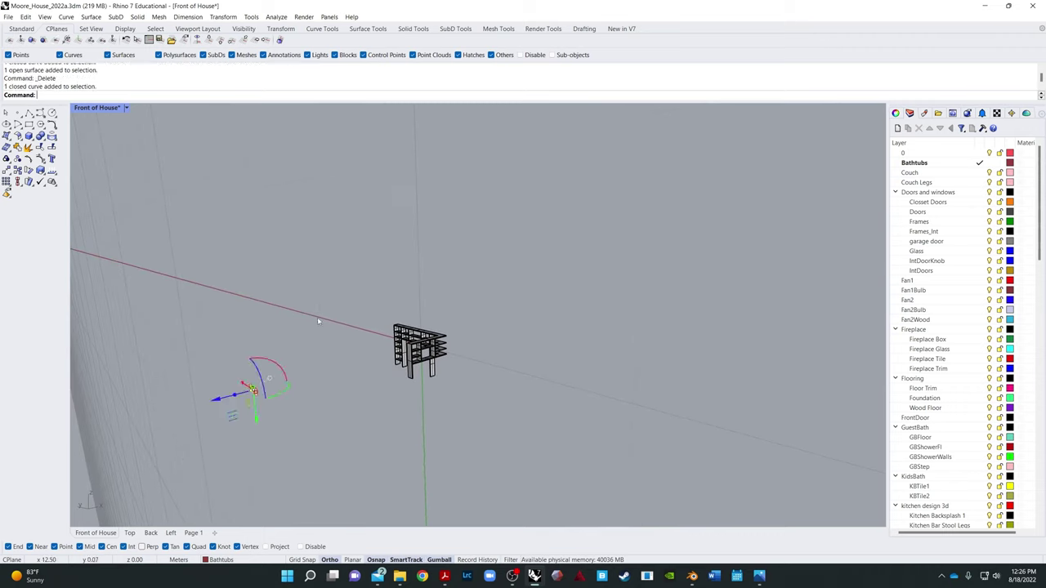
scroll(270, 356, "up", 3)
type("M")
key("Return")
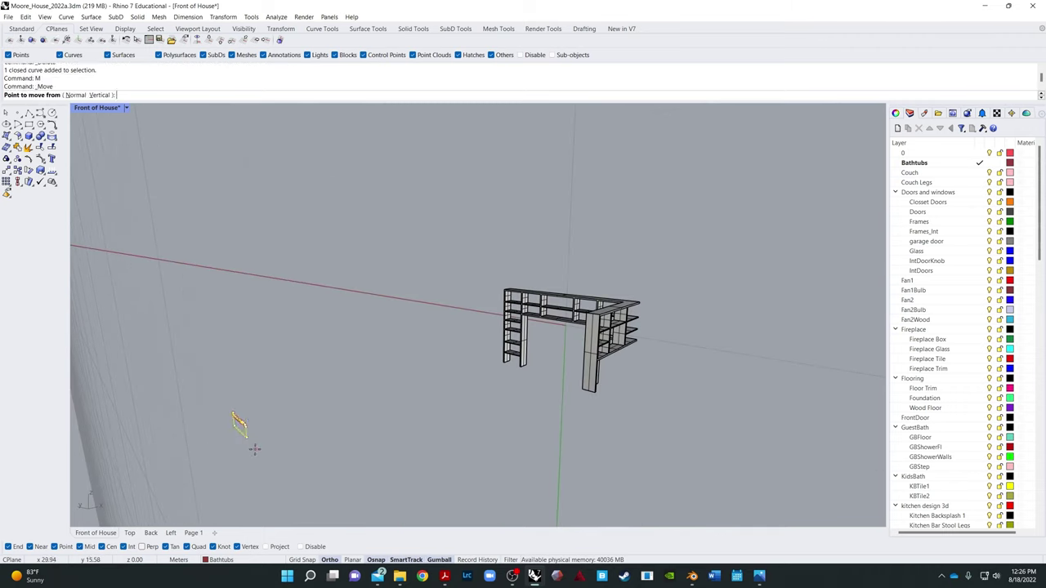
left_click(244, 433)
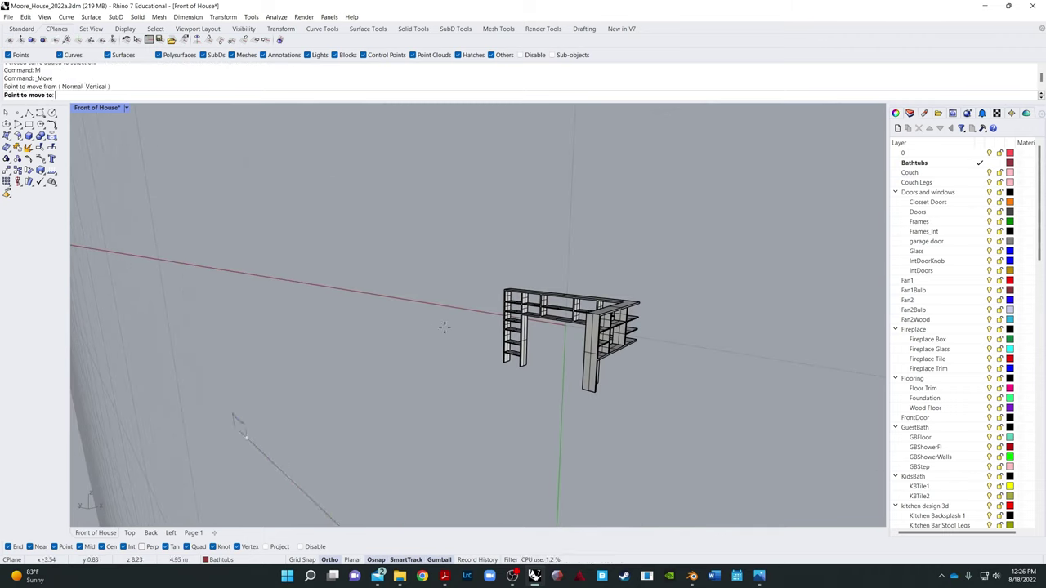
left_click(502, 350)
Step: Zoom to the book outline and scale it down uniformly until it is narrower than the opening between the uprights
scroll(515, 343, "up", 2)
type("z")
key("Return")
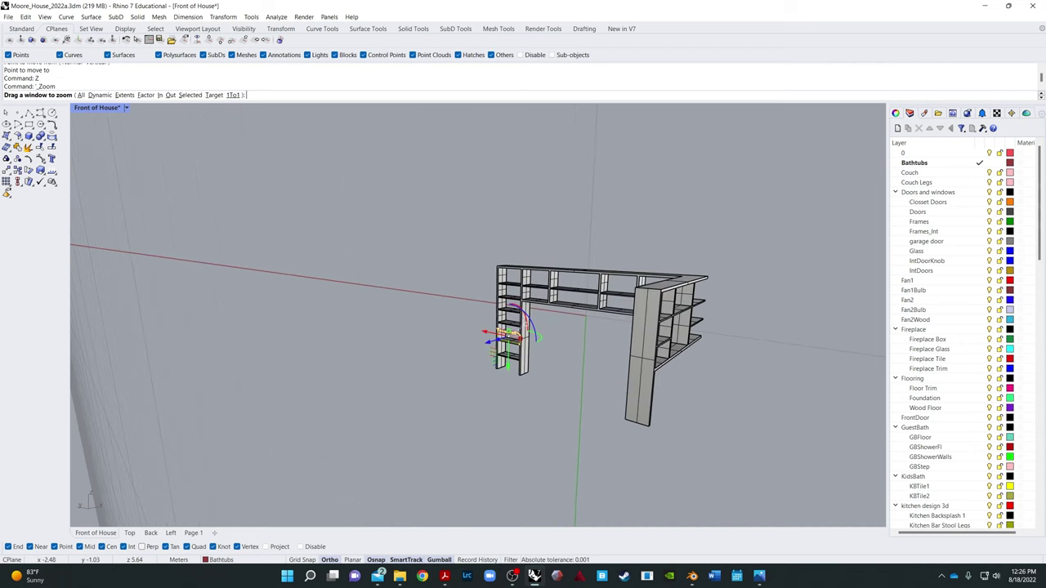
type("s")
key("Return")
scroll(379, 394, "down", 2)
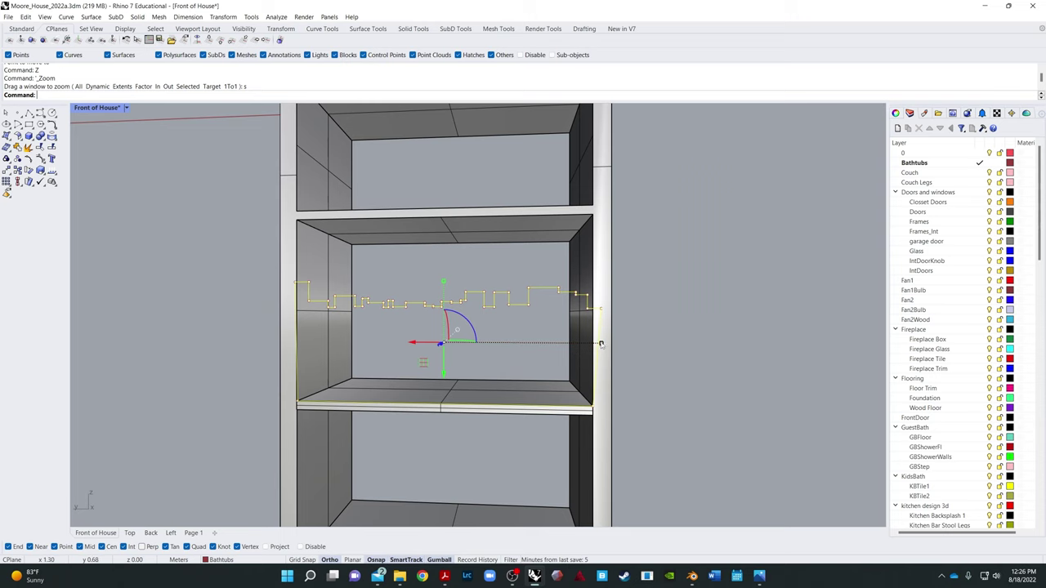
left_click_drag(600, 344, 562, 360)
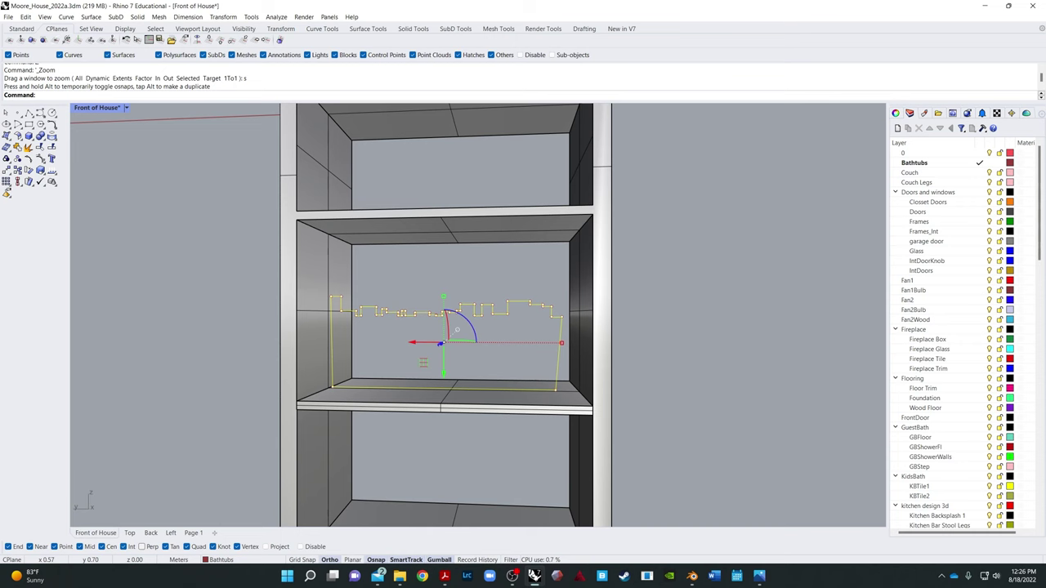
Step: Switch to the photo viewer, look over bookshelf photos KEM13827.JPG and KEM13821.JPG, and close the viewer
key("alt+Tab")
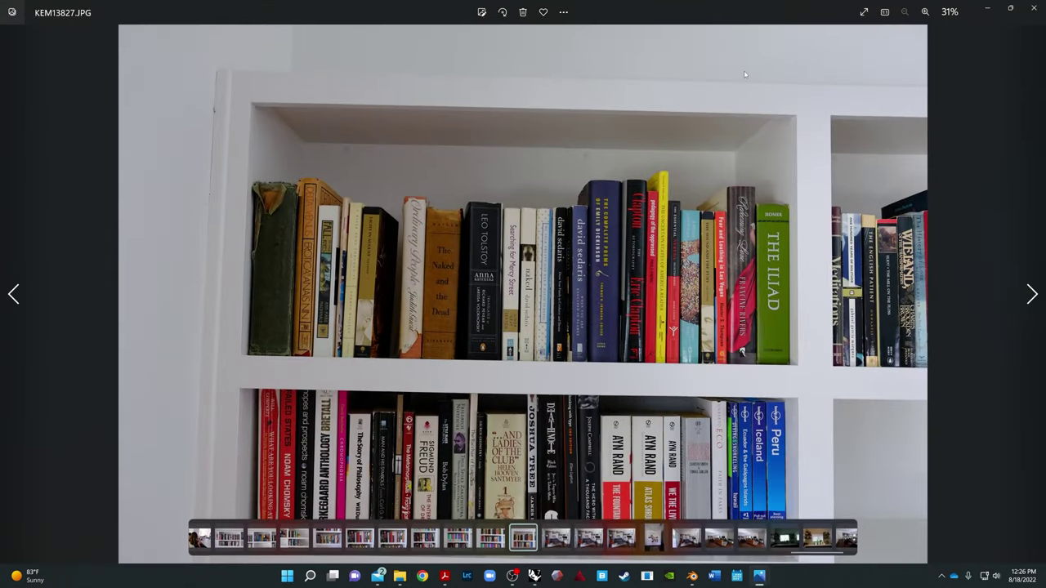
key("alt+Tab")
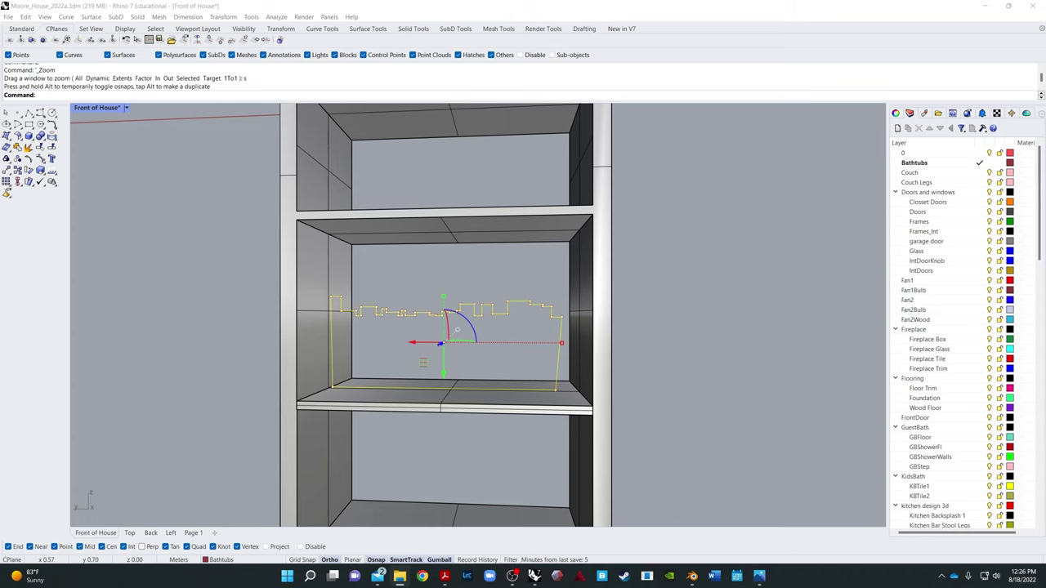
key("alt+Tab")
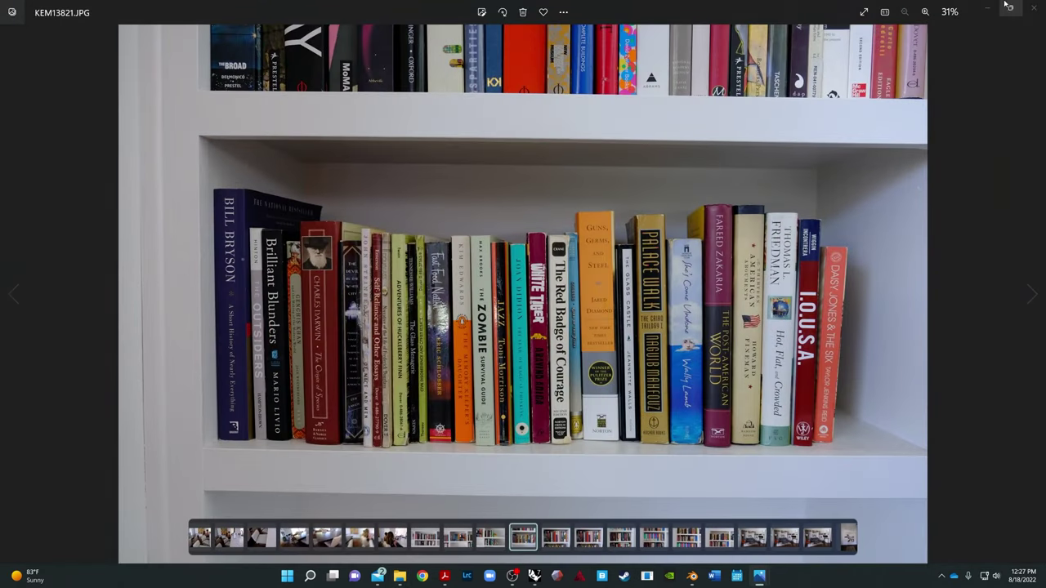
left_click(1035, 8)
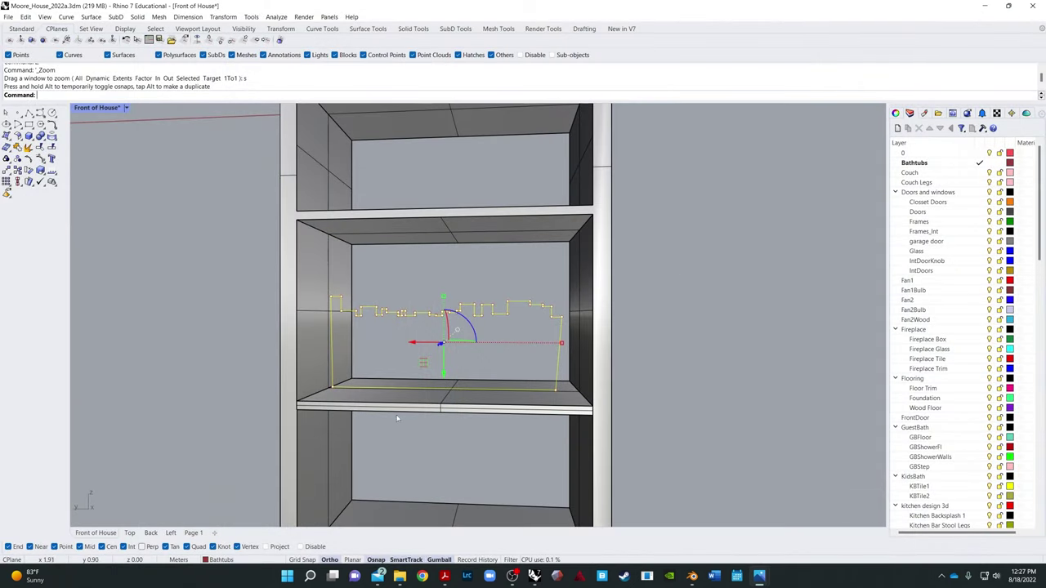
Step: Move the book outline toward the opening's left upright at shelf level and scale it up slightly
right_click_drag(296, 422, 314, 408)
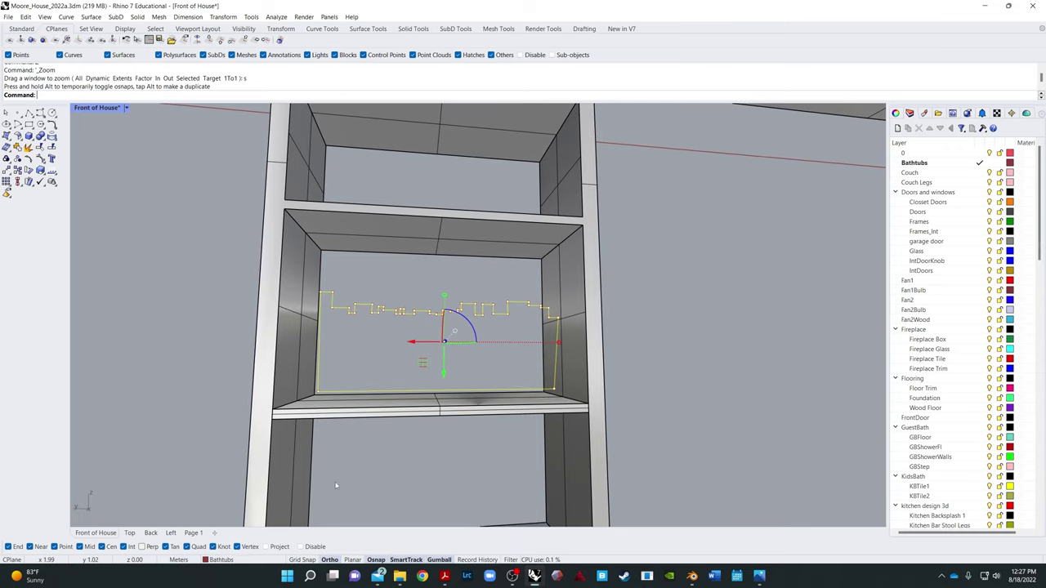
type("m")
key("Return")
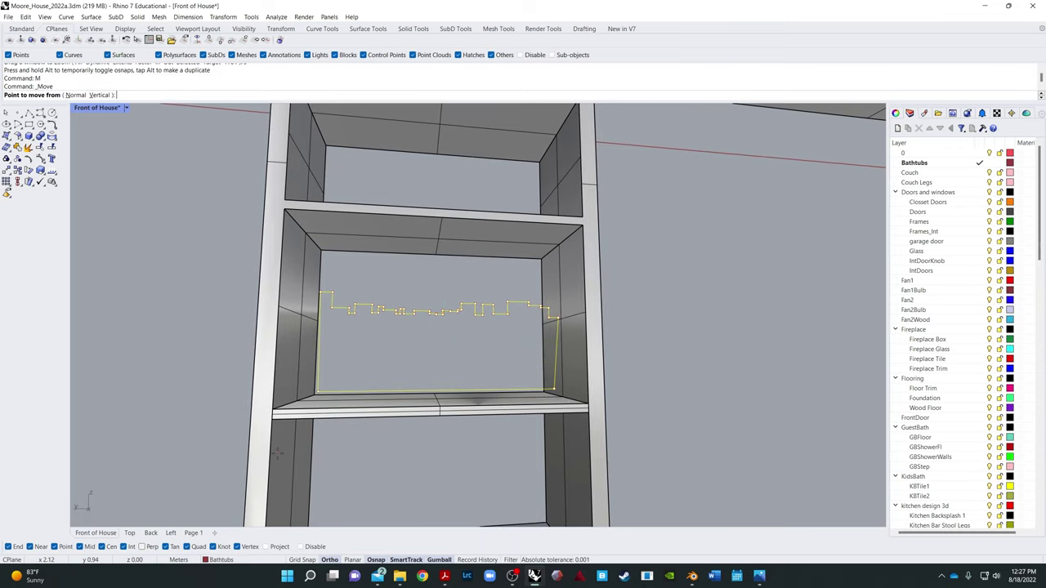
left_click(328, 400)
left_click(373, 411)
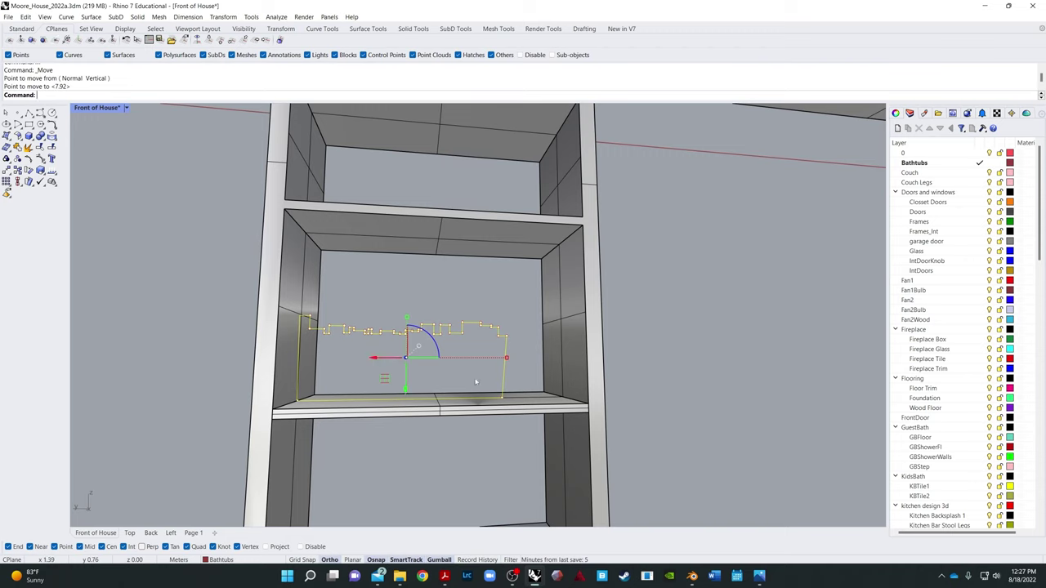
mouse_move(507, 357)
left_mouse_down()
mouse_move(539, 360)
mouse_move(524, 357)
left_mouse_up()
Step: With the Cen snap off, move the book outline by its upper-left corner to the shelf board's left edge
scroll(368, 400, "up", 1)
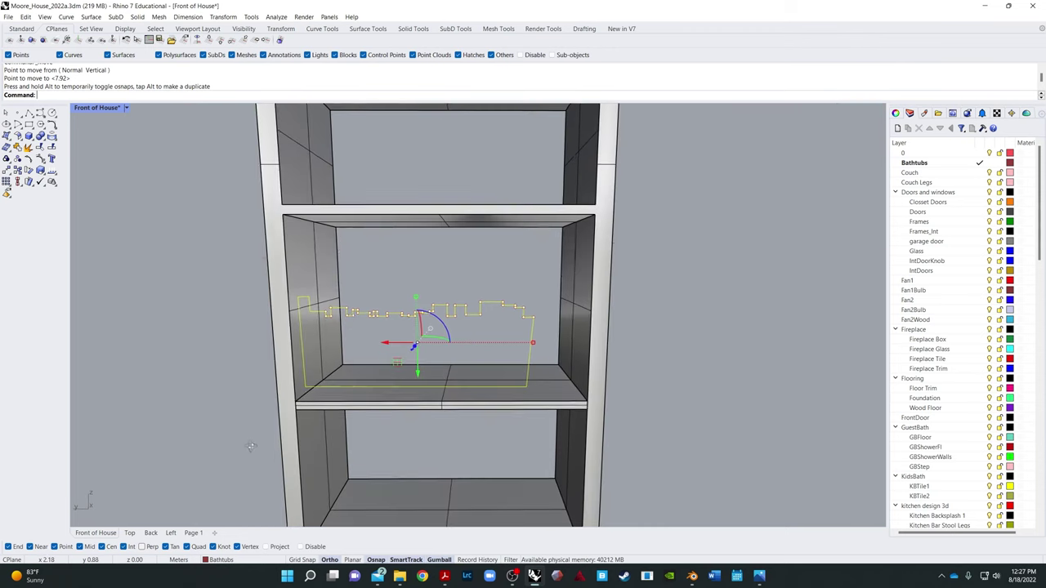
type("Z")
key("Return")
type("s")
key("Return")
scroll(294, 419, "down", 5)
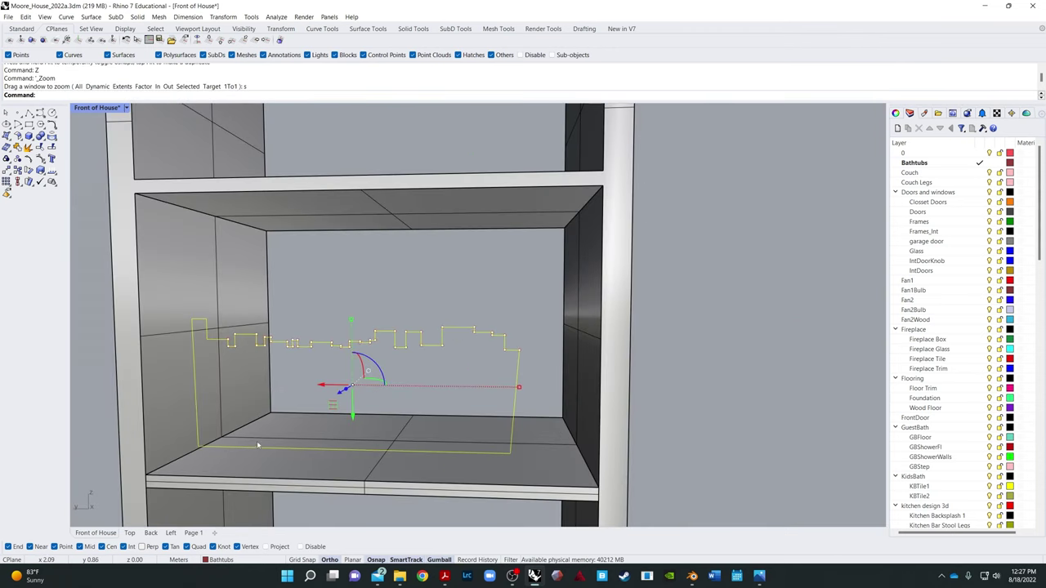
type("M")
key("Return")
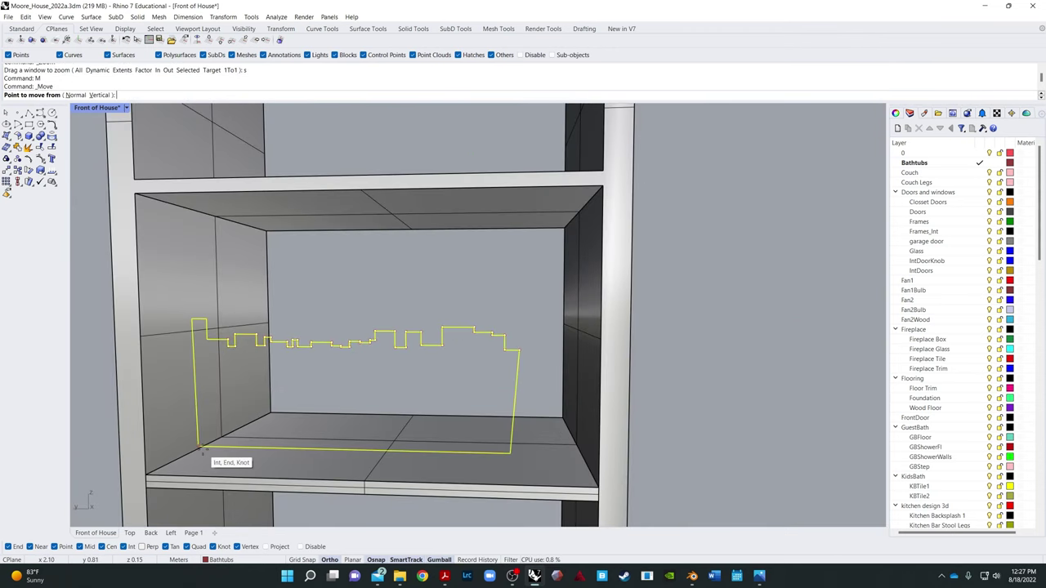
left_click(193, 319)
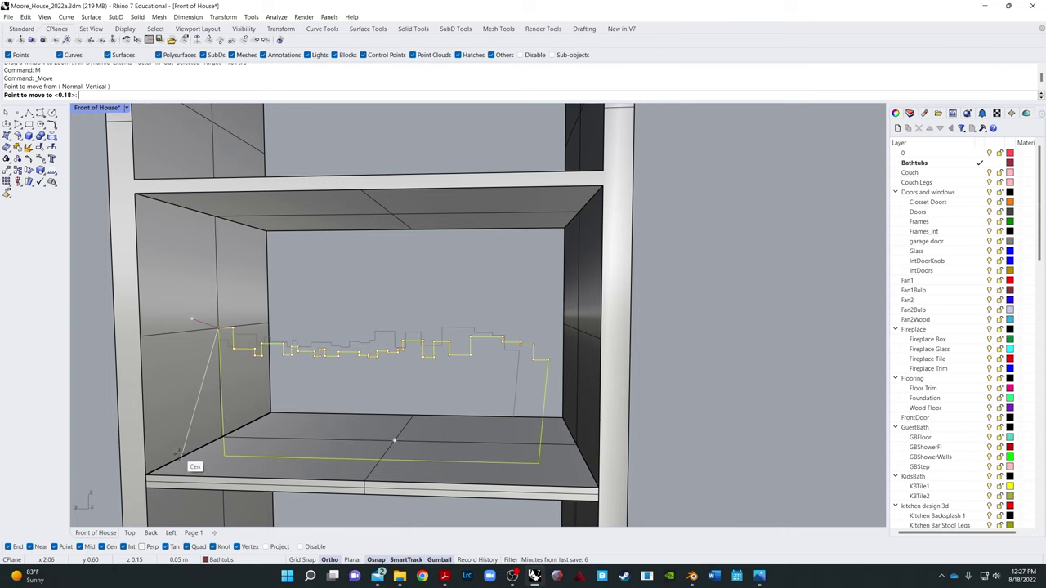
left_click(106, 546)
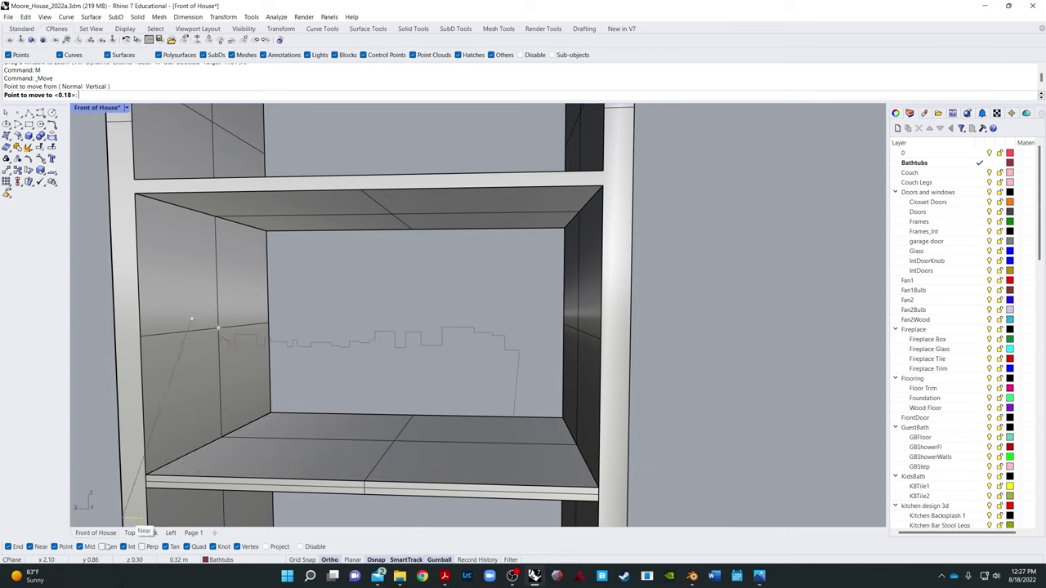
left_click(172, 463)
Step: Move the book outline up from its bottom edge so that it stands on the shelf board
scroll(233, 441, "down", 7)
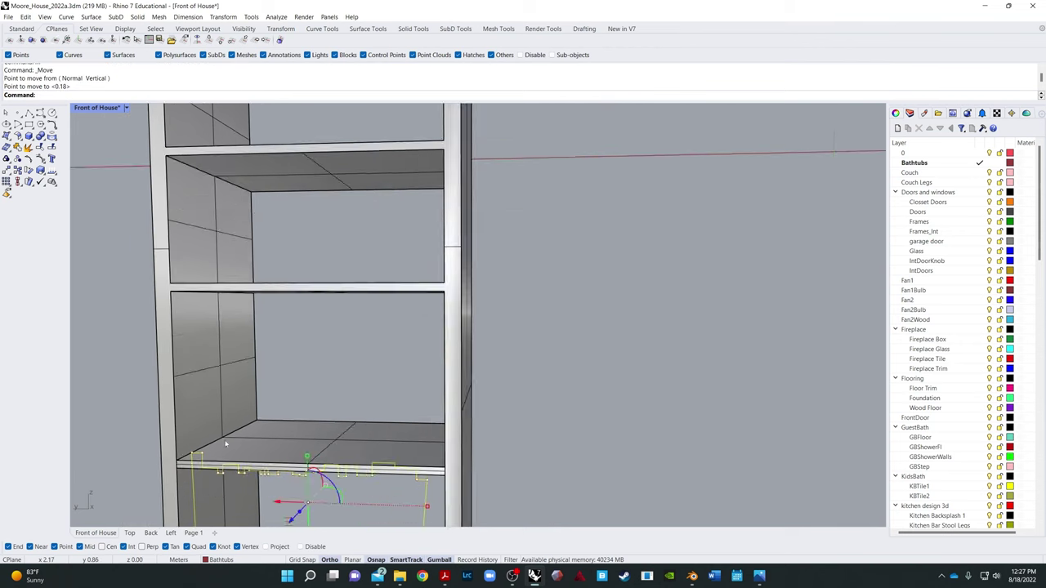
right_click_drag(266, 461, 296, 441)
scroll(294, 441, "down", 5)
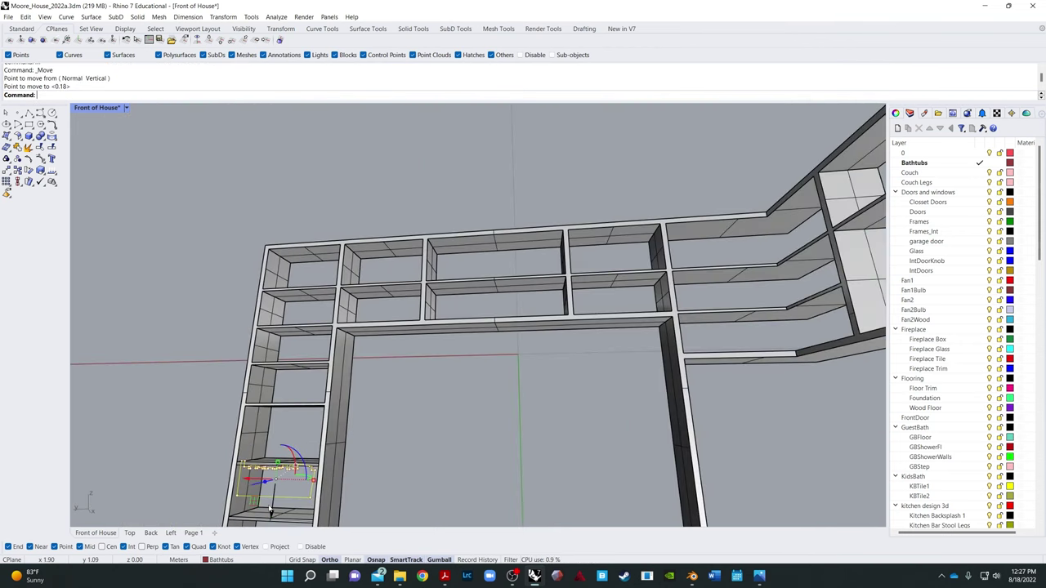
scroll(278, 510, "up", 4)
type("M")
key("Return")
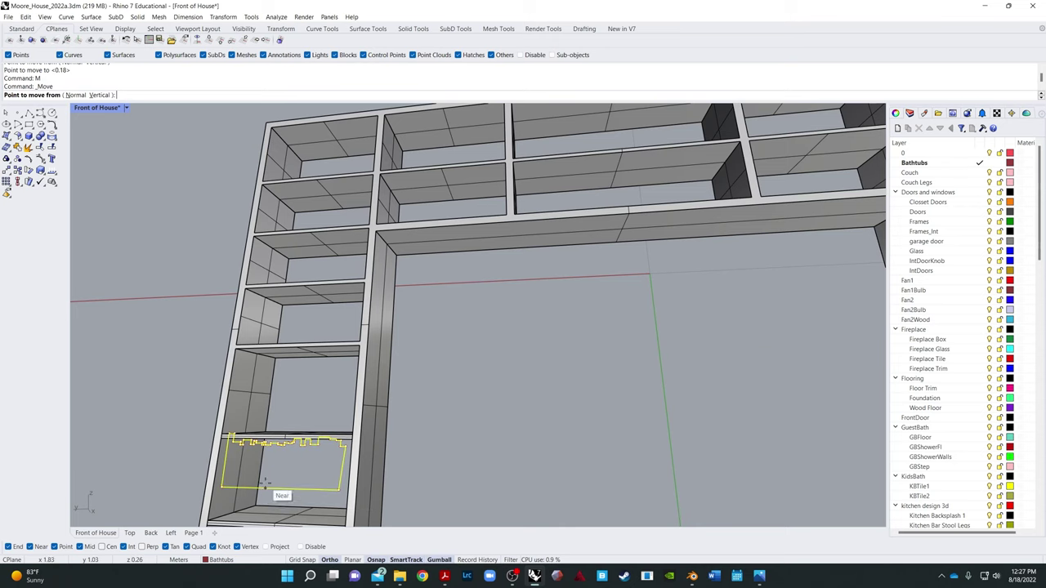
left_click(278, 489)
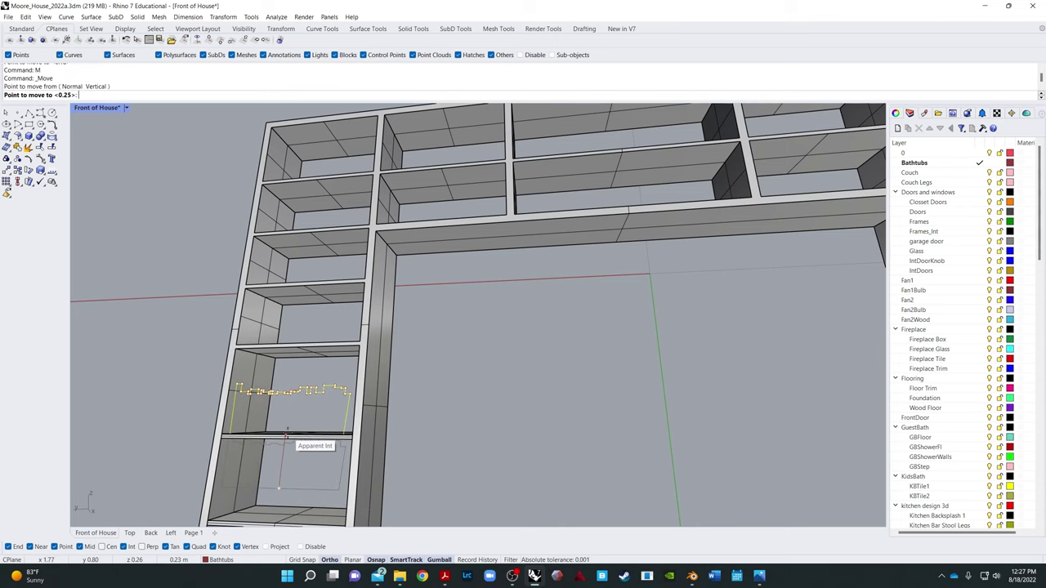
left_click(285, 437)
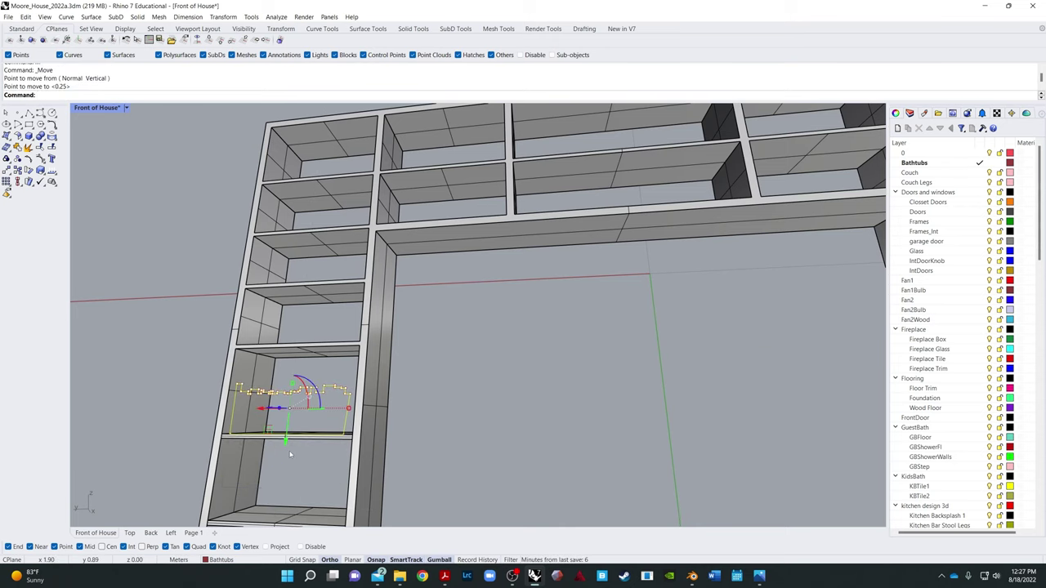
Step: Extrude the book outline into a closed solid with ExtrudeCrv, giving the books depth on the shelf
right_click_drag(289, 454, 332, 436)
type("ExtrudeCrv")
key("Return")
right_click_drag(329, 400, 458, 388)
scroll(486, 332, "up", 6)
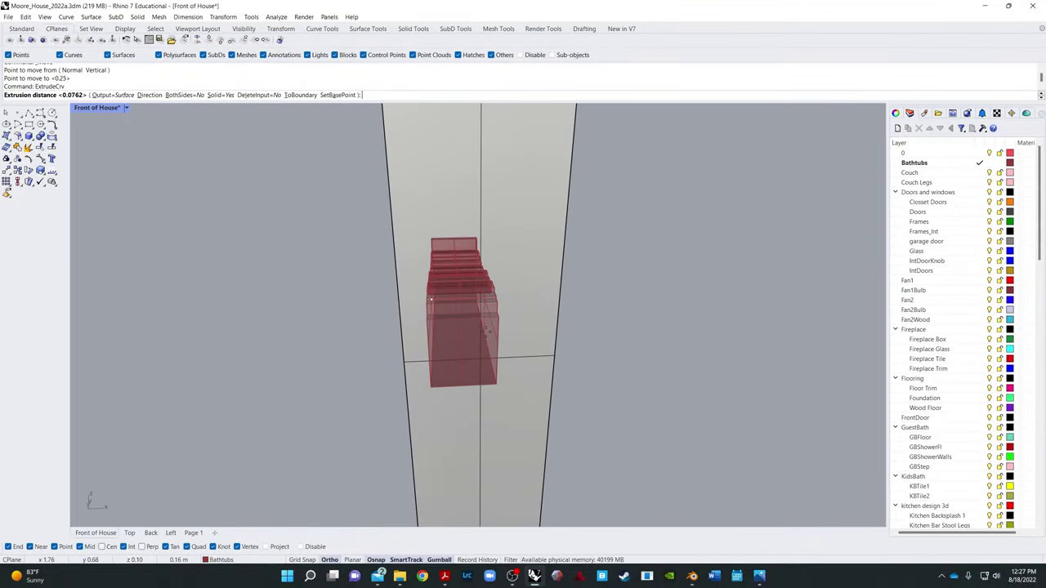
key("Return")
right_click_drag(334, 415, 175, 500)
scroll(179, 501, "down", 6)
left_click(186, 496)
scroll(189, 496, "up", 5)
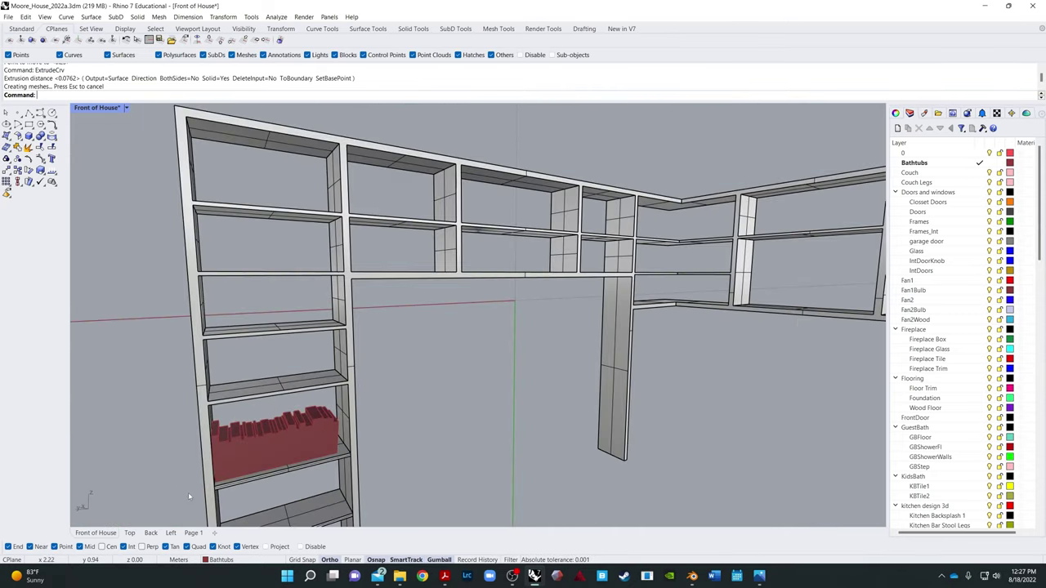
Step: Export only the extruded books as the OBJ file Books1 to the HouseOBJ2021 folder, keeping the default polygon mesh density
left_click(292, 449)
right_click_drag(292, 449, 239, 413)
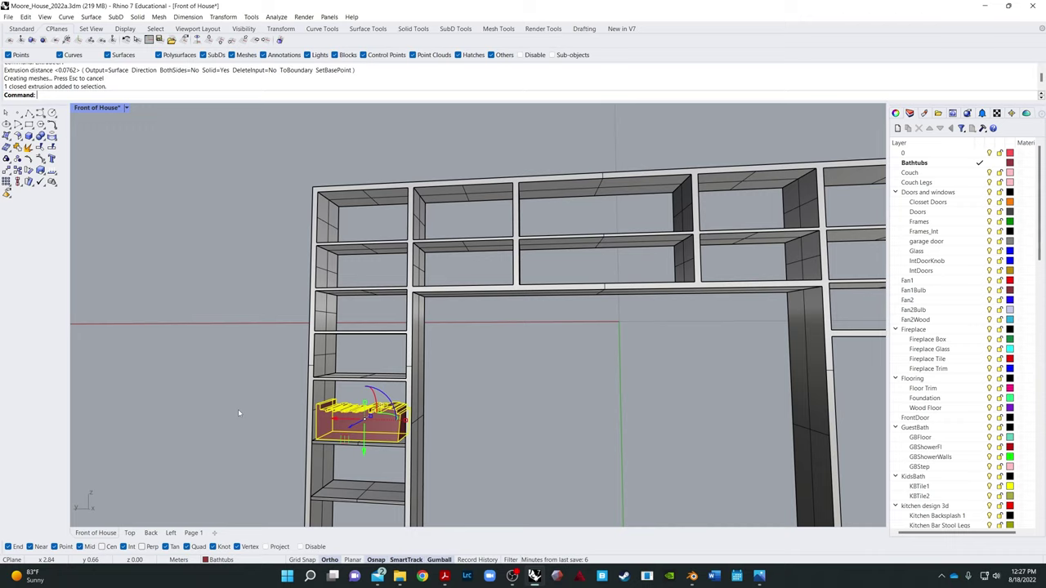
scroll(342, 400, "up", 4)
right_click_drag(352, 415, 361, 411)
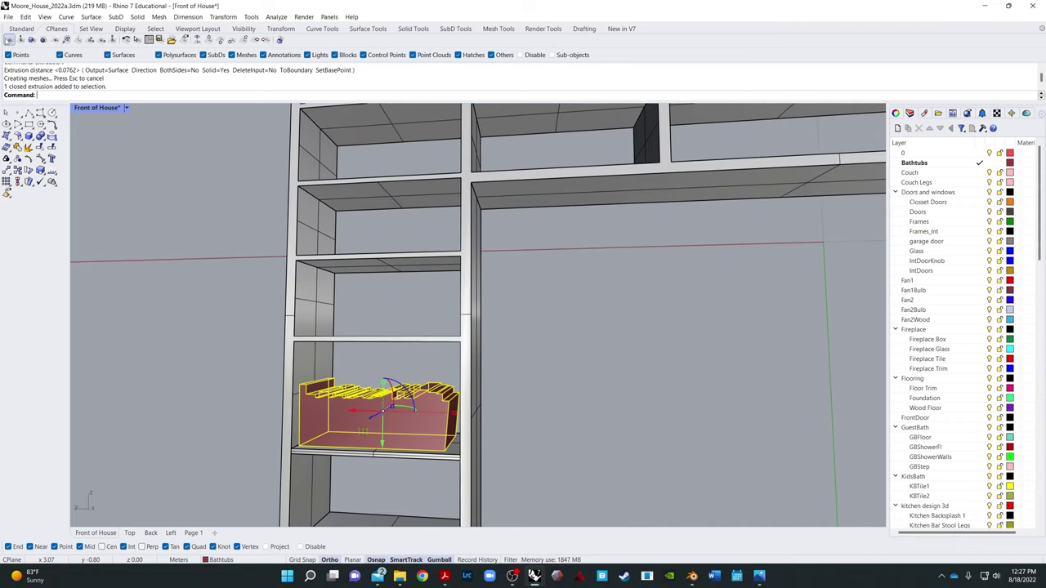
left_click(9, 16)
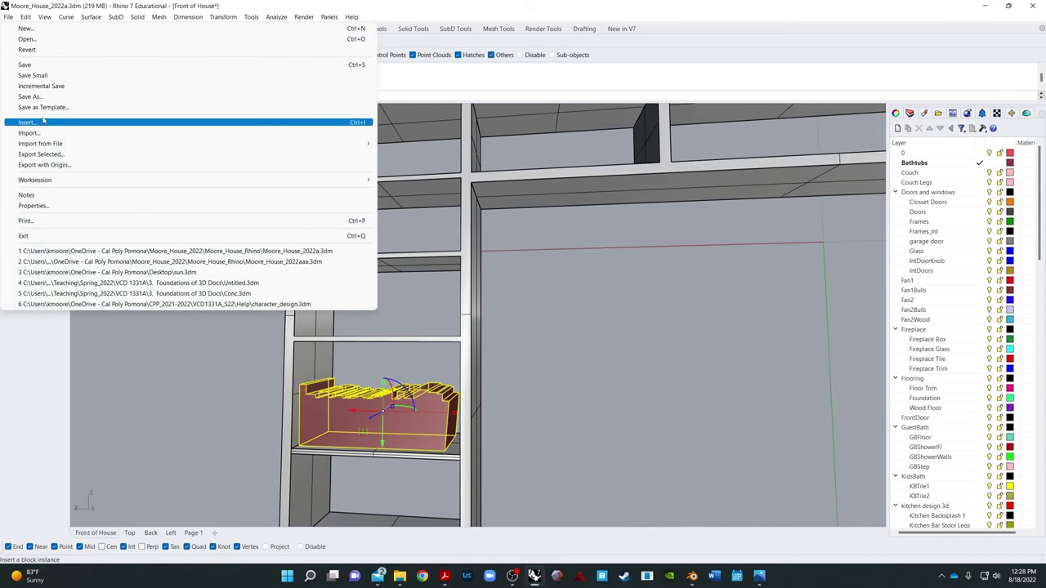
left_click(41, 154)
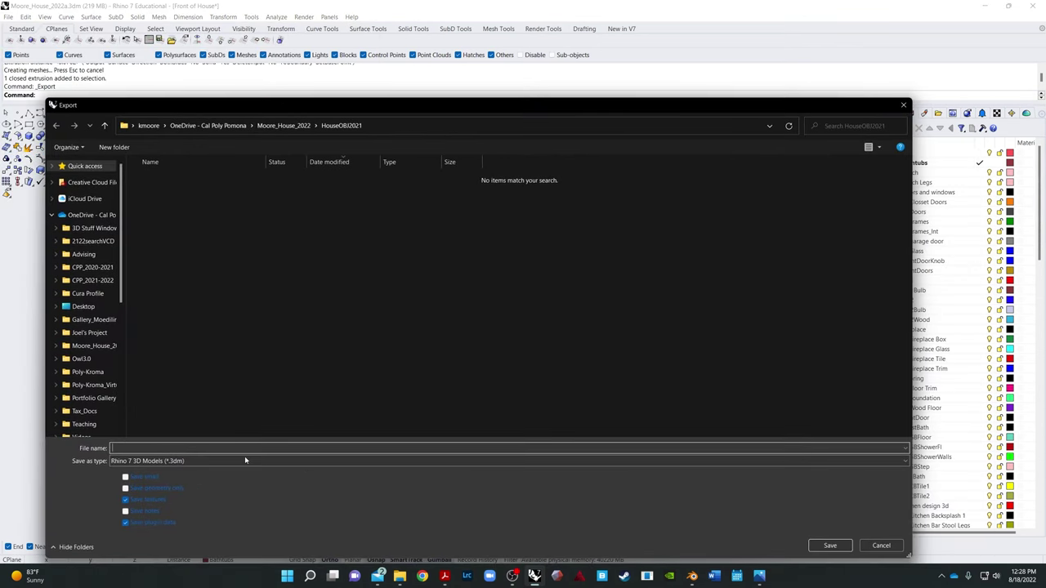
left_click(244, 460)
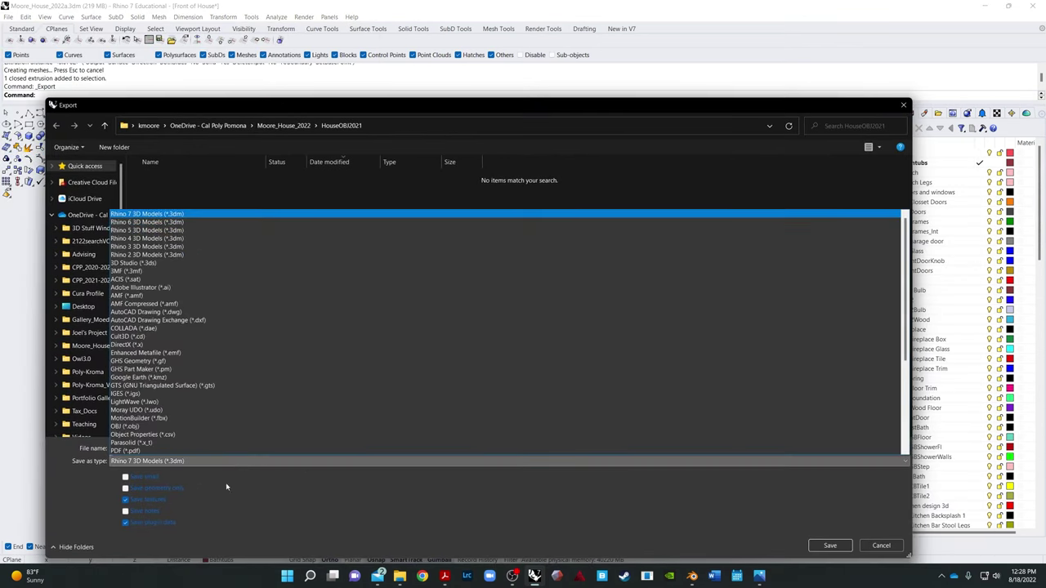
left_click(154, 427)
left_click(166, 448)
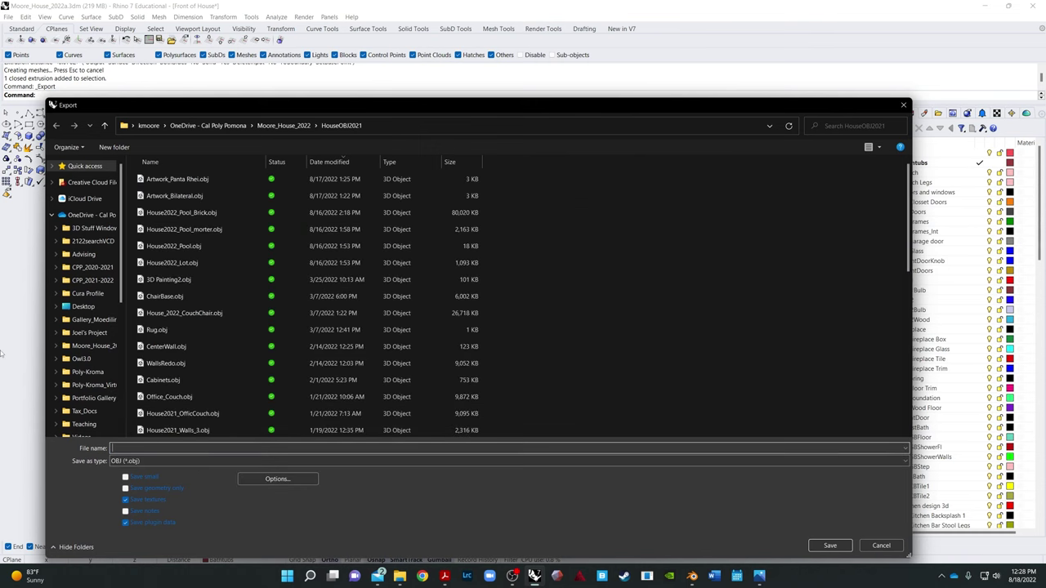
type("Books1")
key("Return")
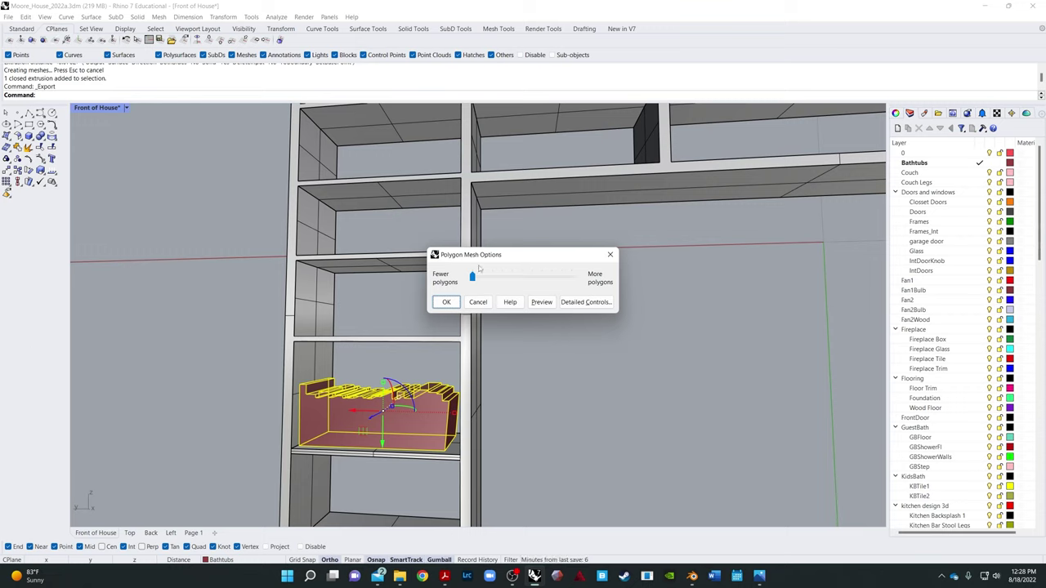
left_click(446, 302)
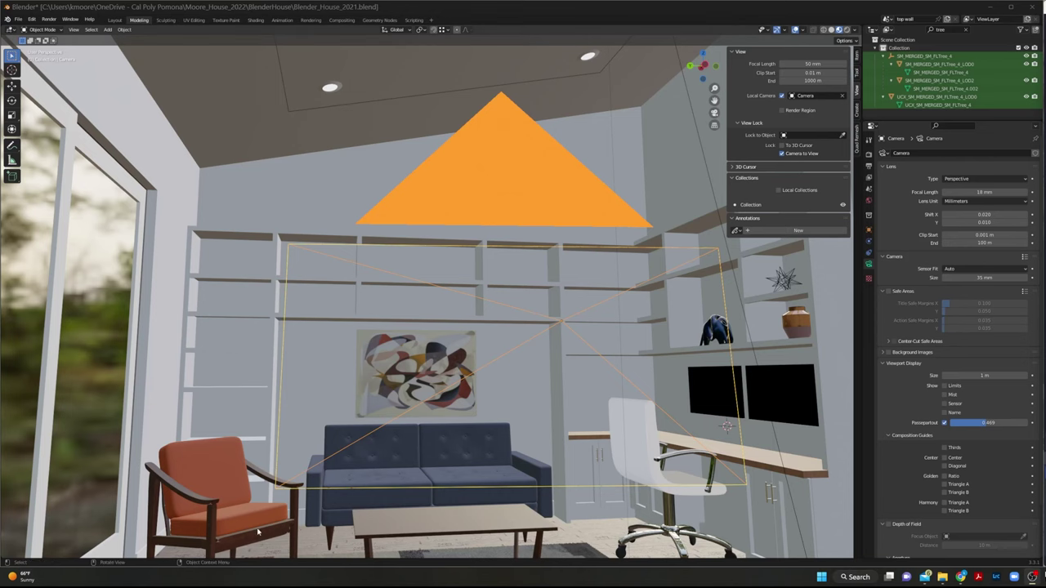
Step: Switch to Blender and import Books1.obj from the HouseOBJ2021 folder with the legacy Wavefront importer
left_click(19, 20)
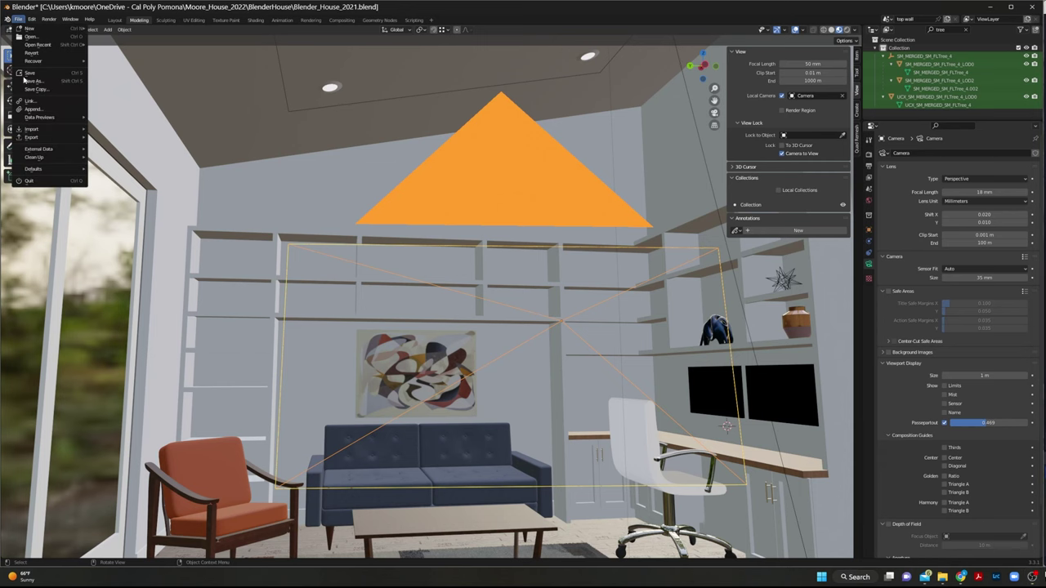
mouse_move(38, 137)
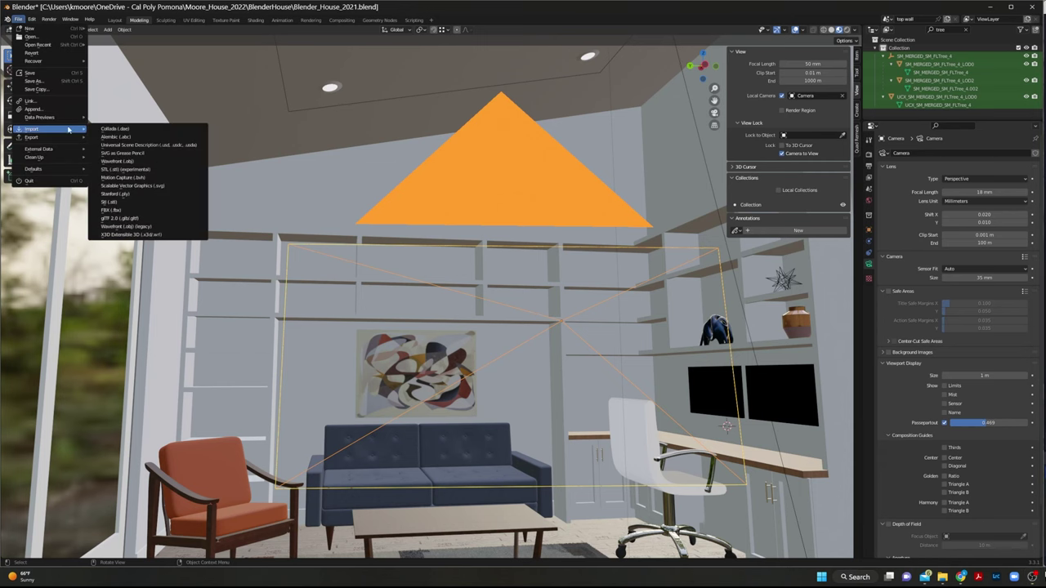
left_click(114, 231)
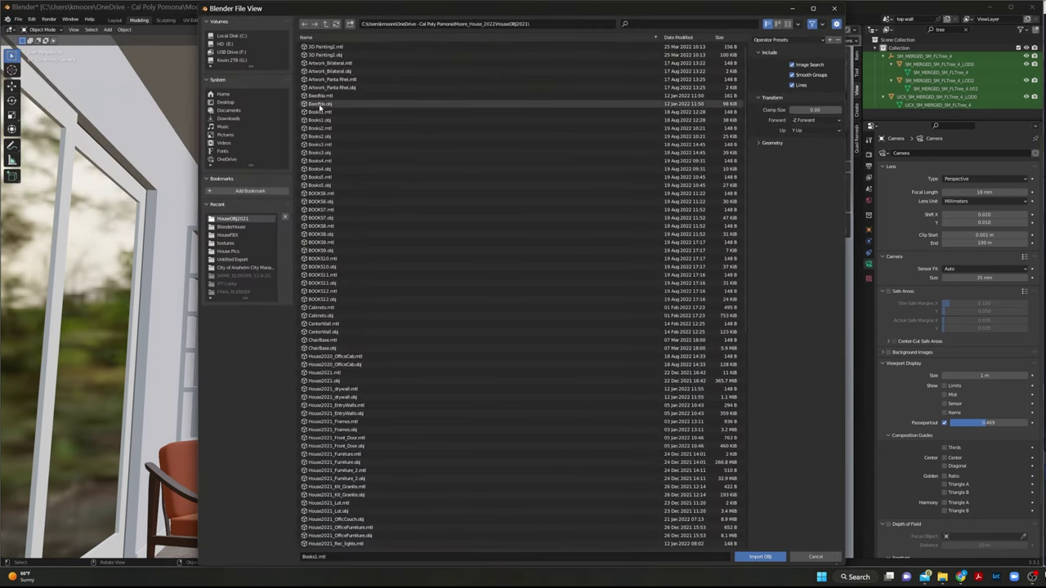
left_click(319, 105)
left_click(319, 120)
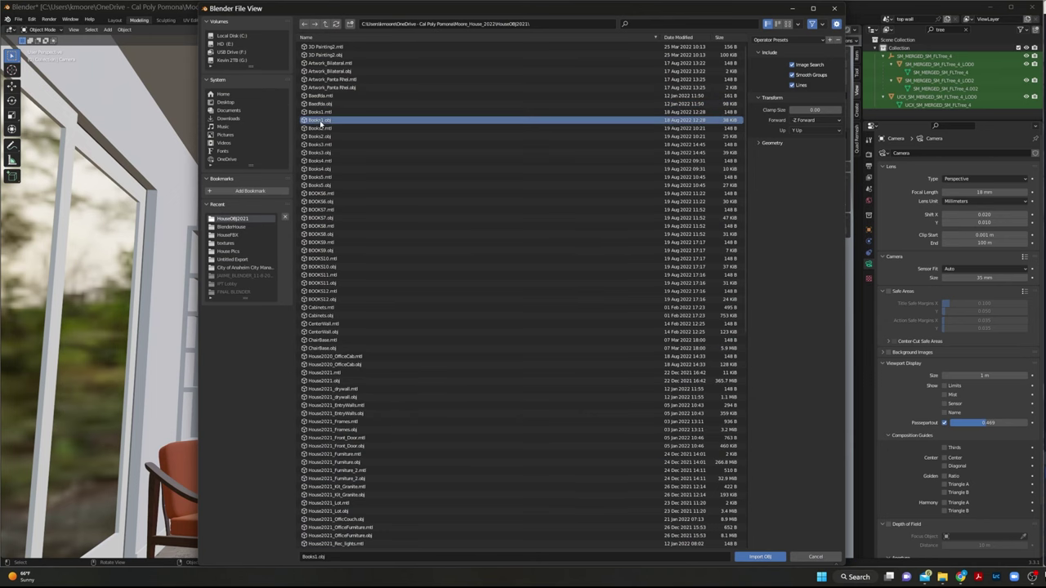
left_click(761, 556)
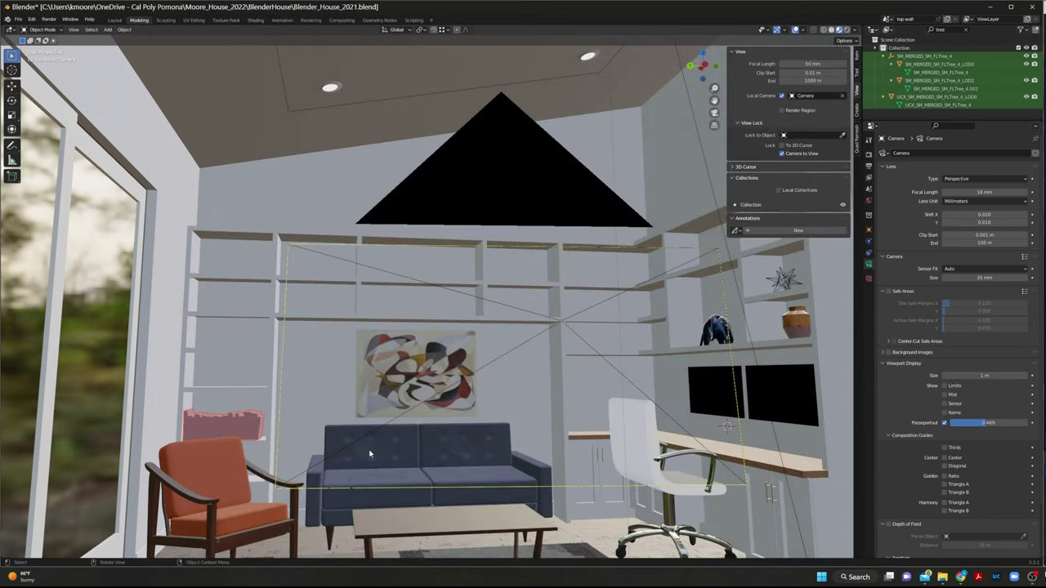
Step: Select the imported books and set up the UV Editing workspace with material preview shading, framed on their shelf
left_click(235, 424)
middle_click_drag(268, 413, 441, 391)
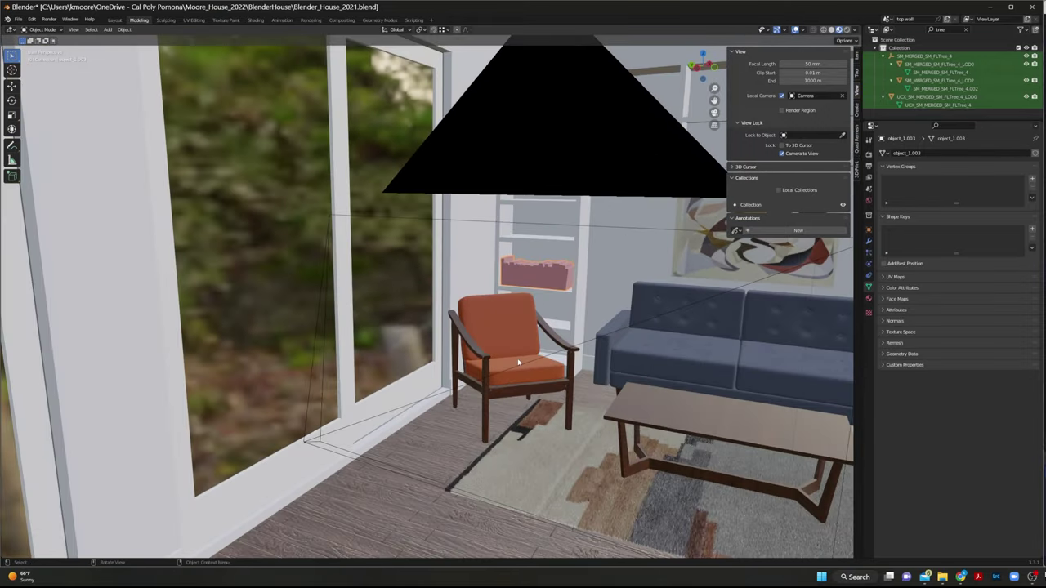
key("KP_Decimal")
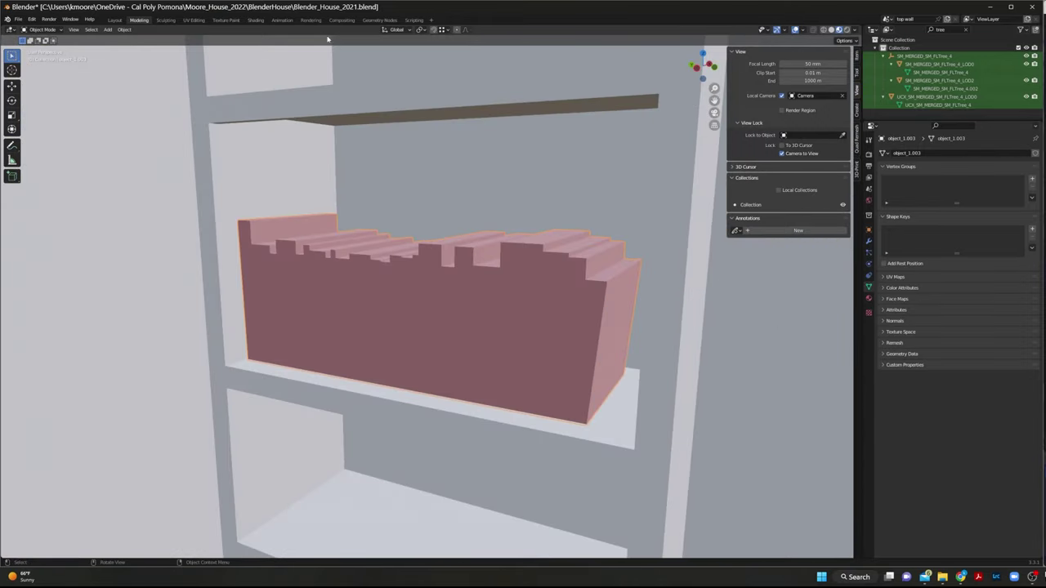
left_click(192, 20)
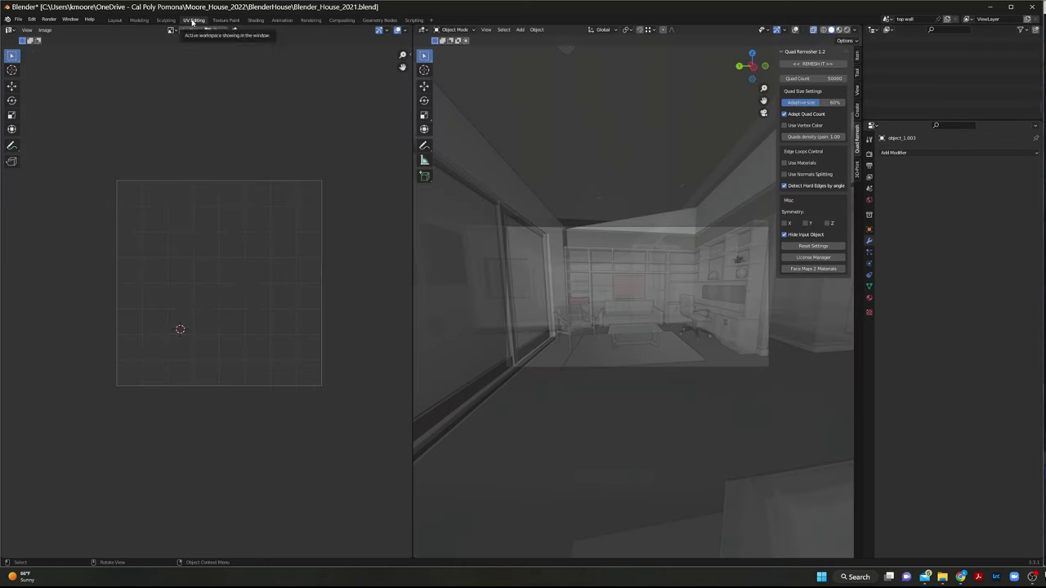
left_click(839, 30)
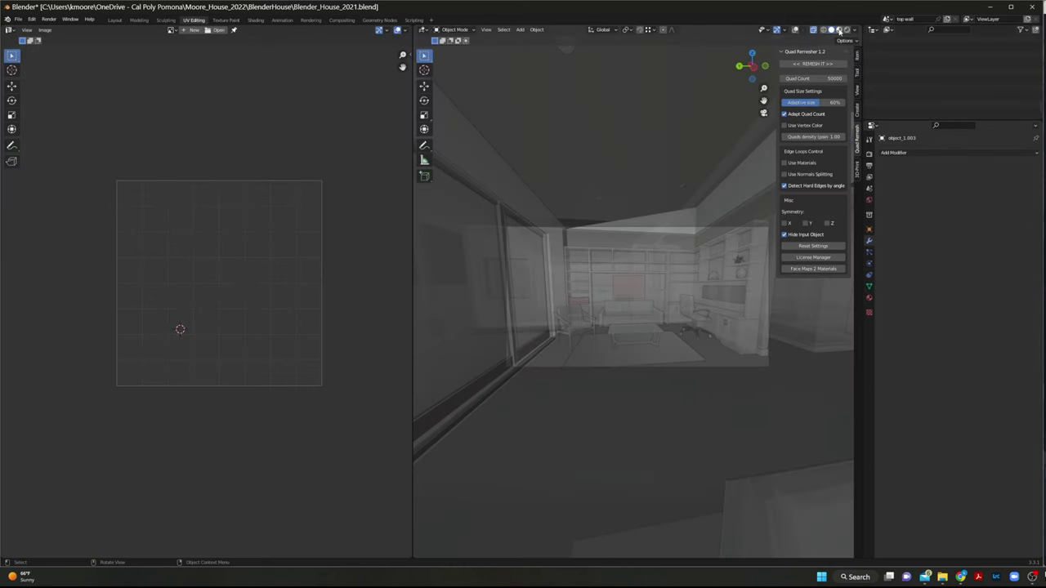
scroll(585, 300, "down", 2)
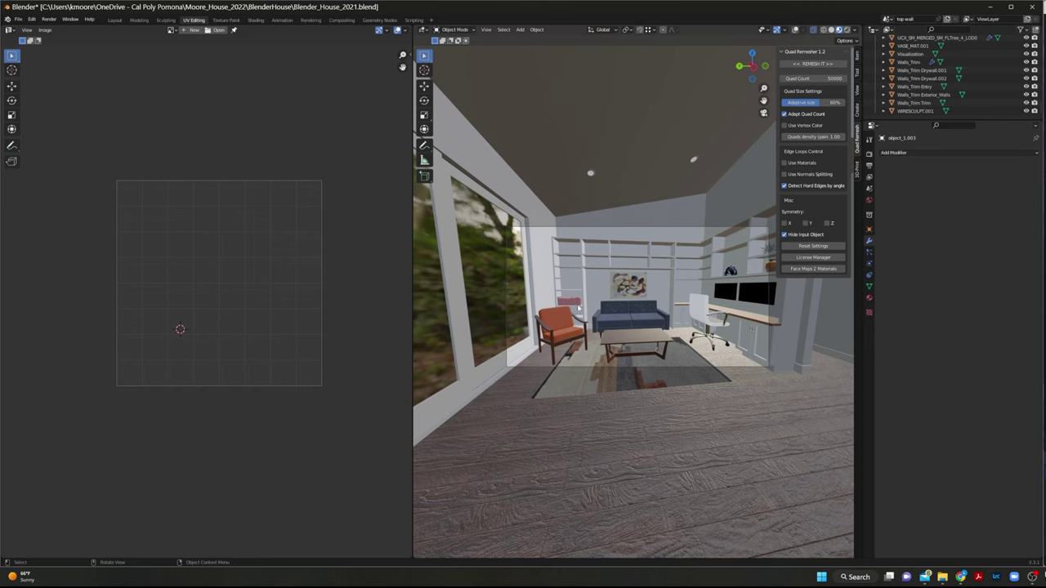
scroll(554, 297, "up", 5)
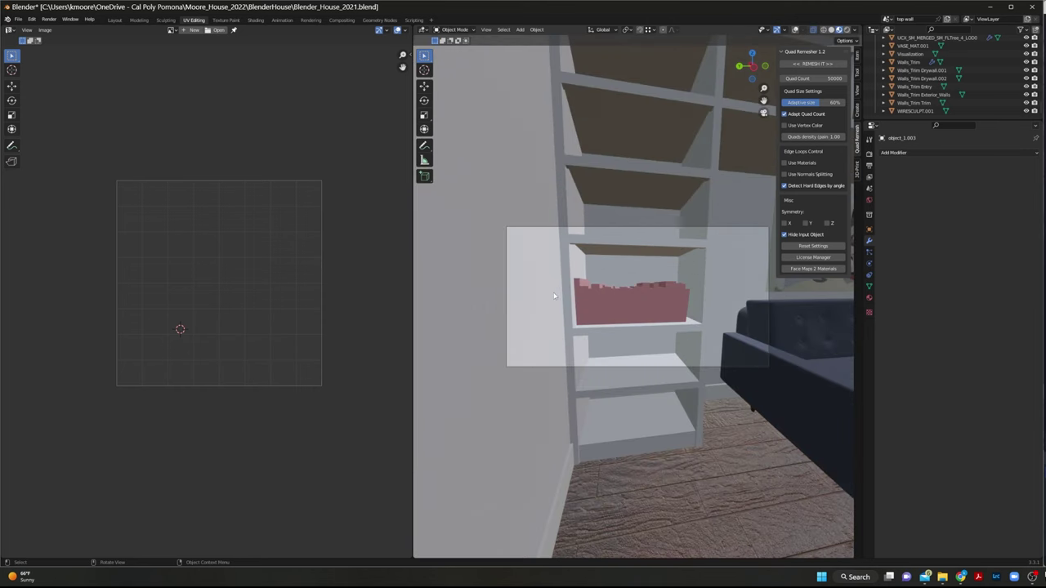
Step: Add a Decimate modifier in Planar mode to the books and apply it
key("Tab")
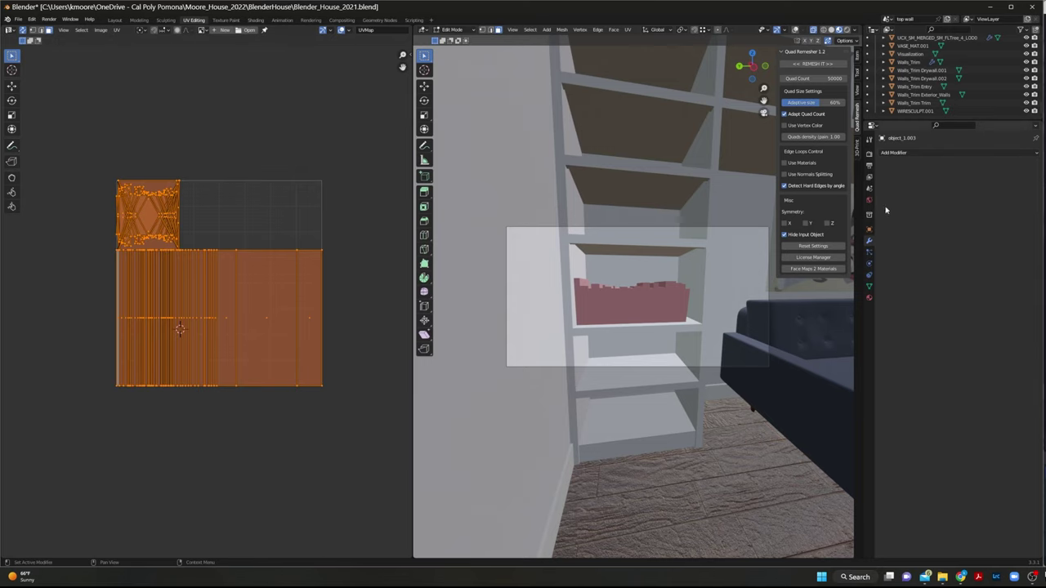
key("Tab")
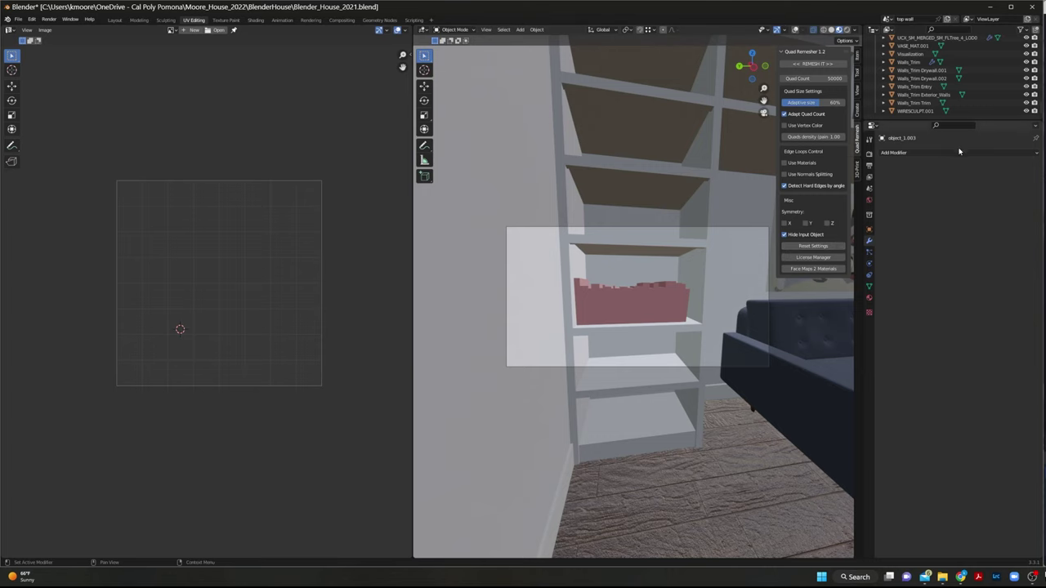
left_click(911, 153)
left_click(877, 211)
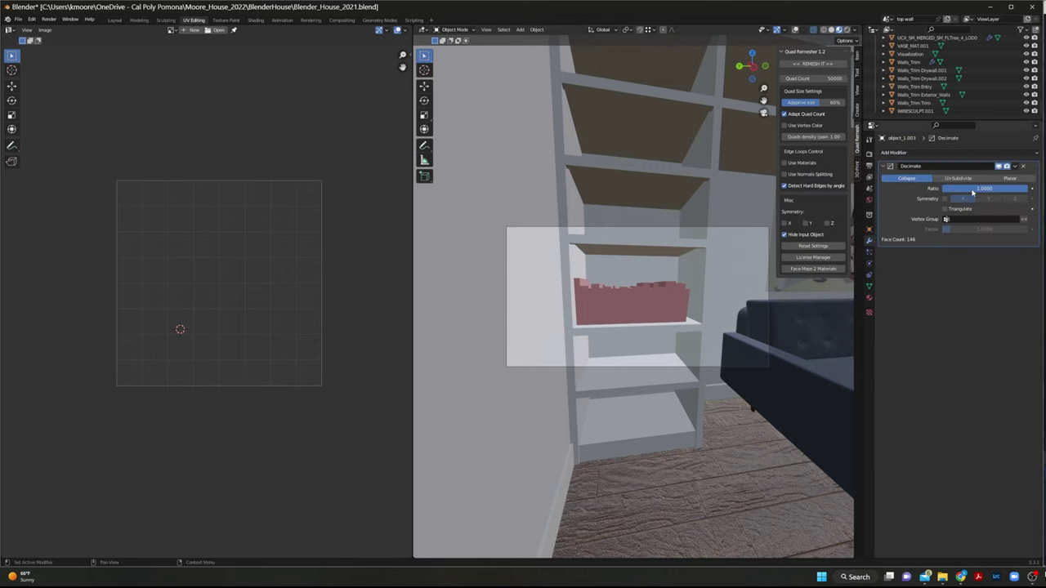
left_click(1003, 178)
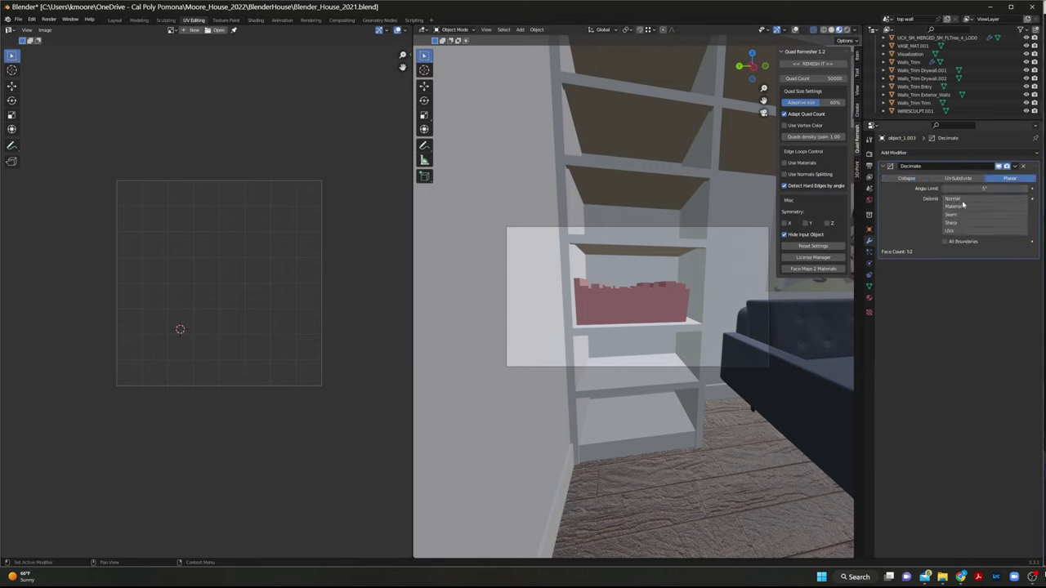
left_click(1016, 166)
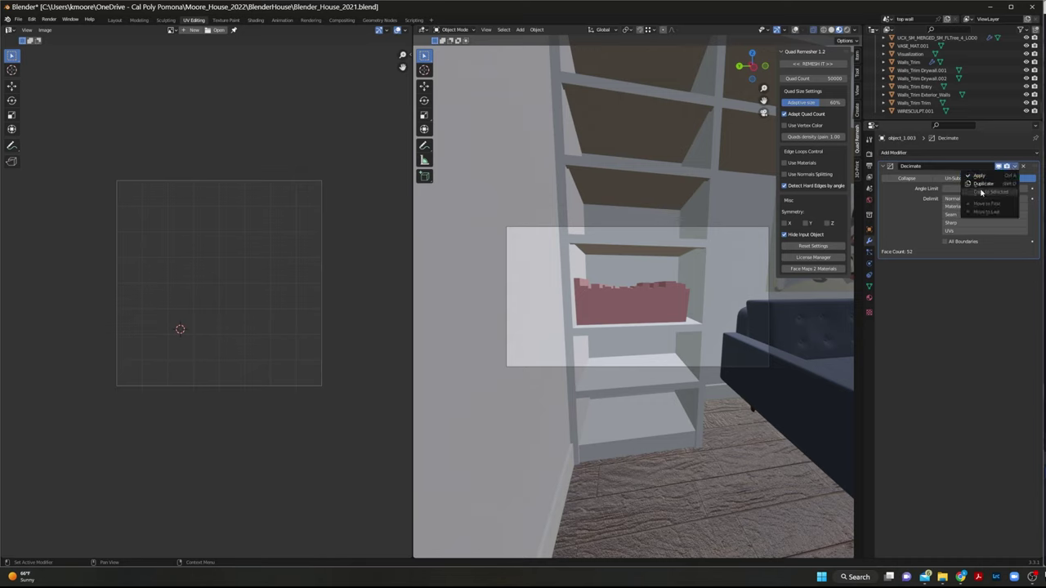
left_click(980, 182)
Step: In Edit Mode, clear the selection, pick a single face of the books, and turn on the viewport overlays
key("Tab")
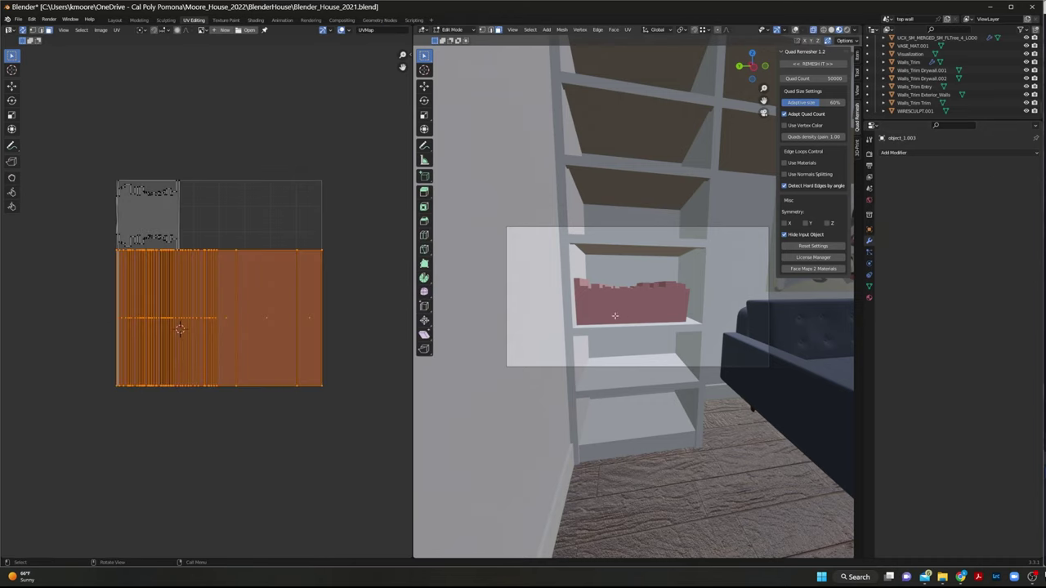
left_click(239, 201)
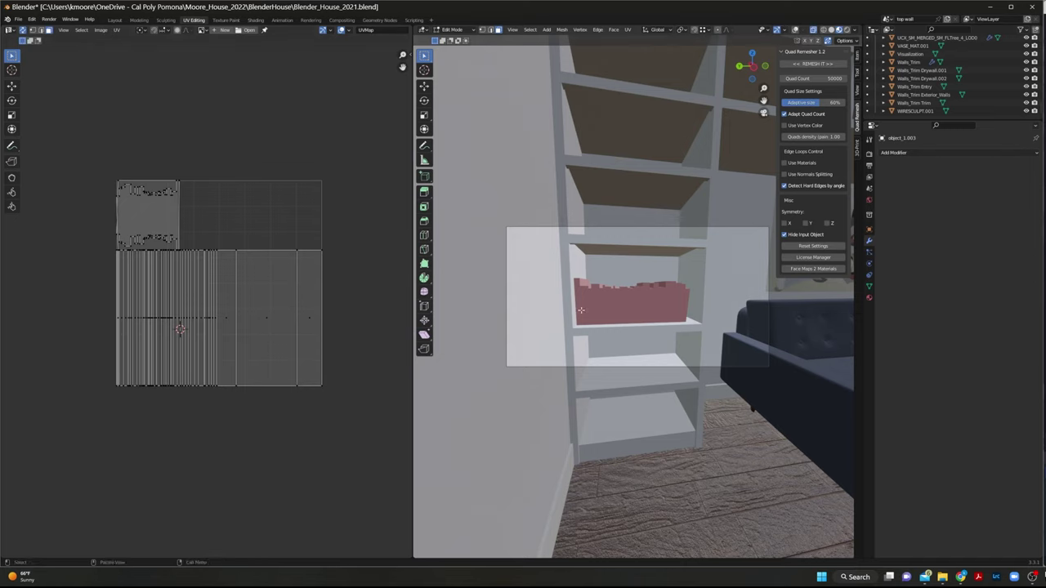
left_click(627, 307)
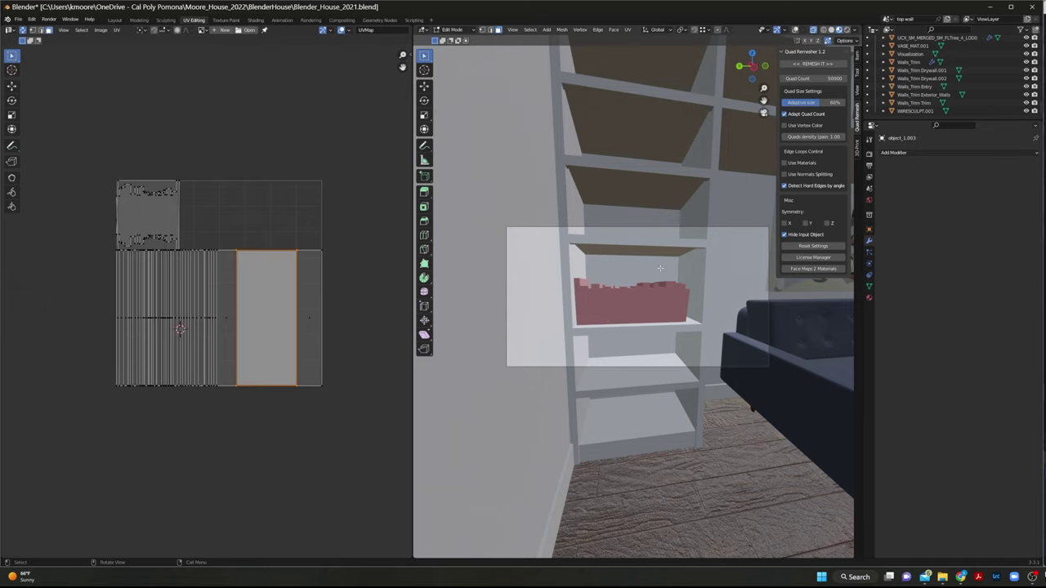
left_click(795, 31)
scroll(641, 331, "up", 6)
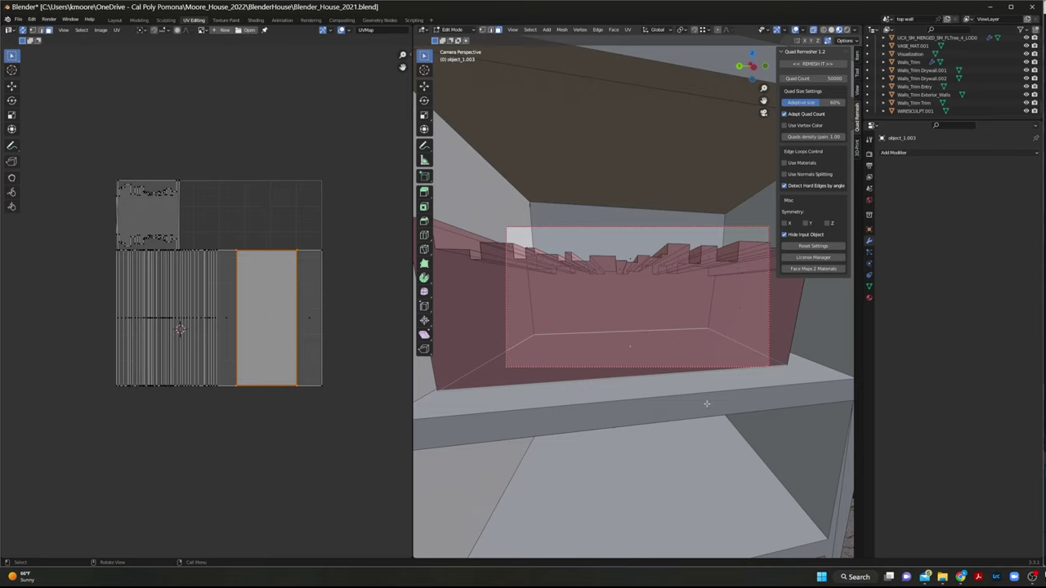
Step: Move the books' front-face UV island above the grid, and shrink the remaining islands to about 0.26 scale in the grid's upper-right corner
left_click(629, 259)
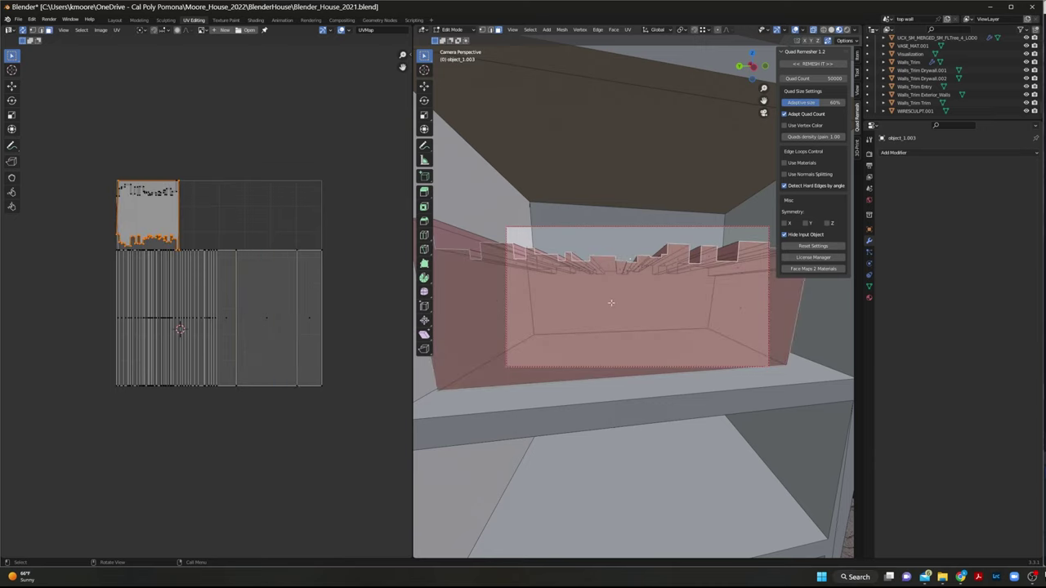
left_click_drag(159, 219, 226, 106)
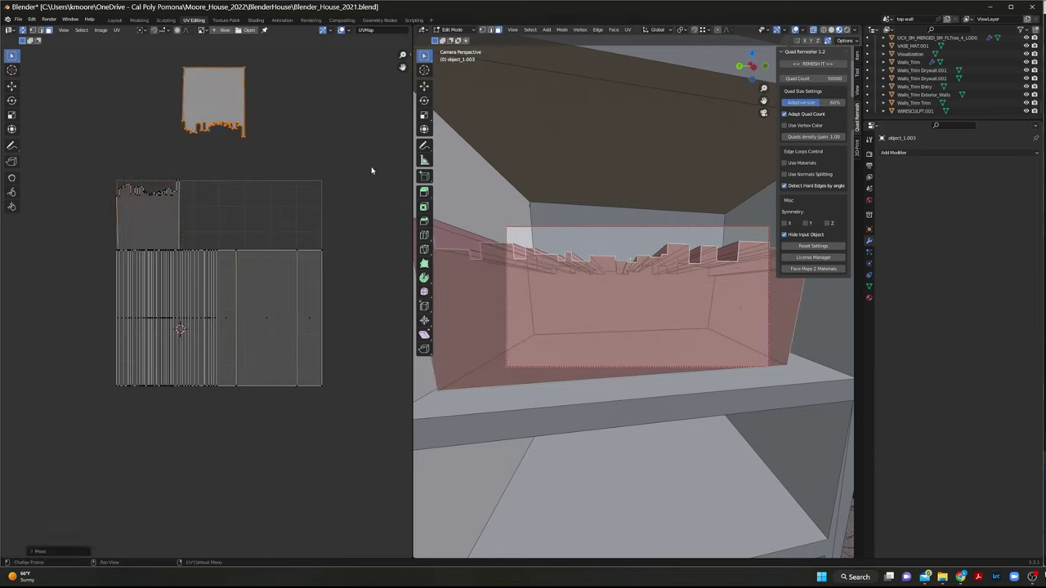
left_click_drag(371, 170, 94, 438)
key("s")
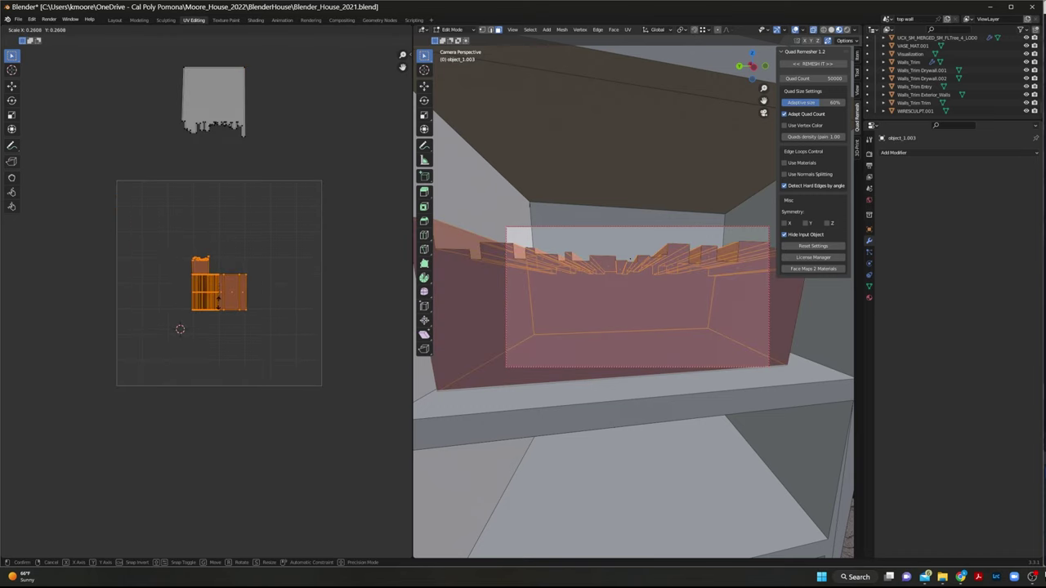
left_click(218, 302)
key("g")
left_click(285, 232)
Step: Move the front-face UV island back into the middle of the UV grid and rotate it 180 degrees
left_click(223, 103)
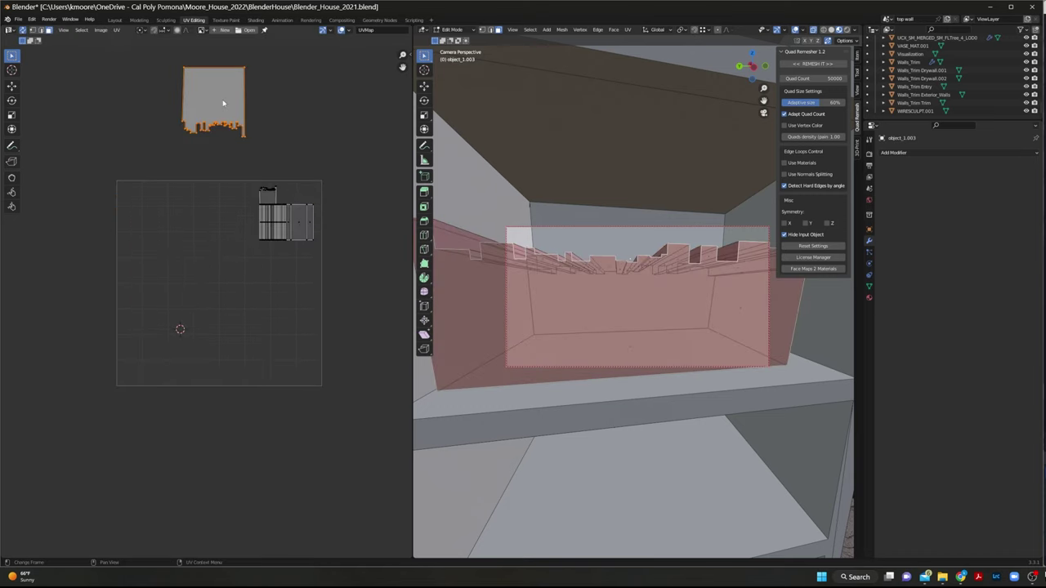
left_click_drag(211, 108, 208, 301)
key("r")
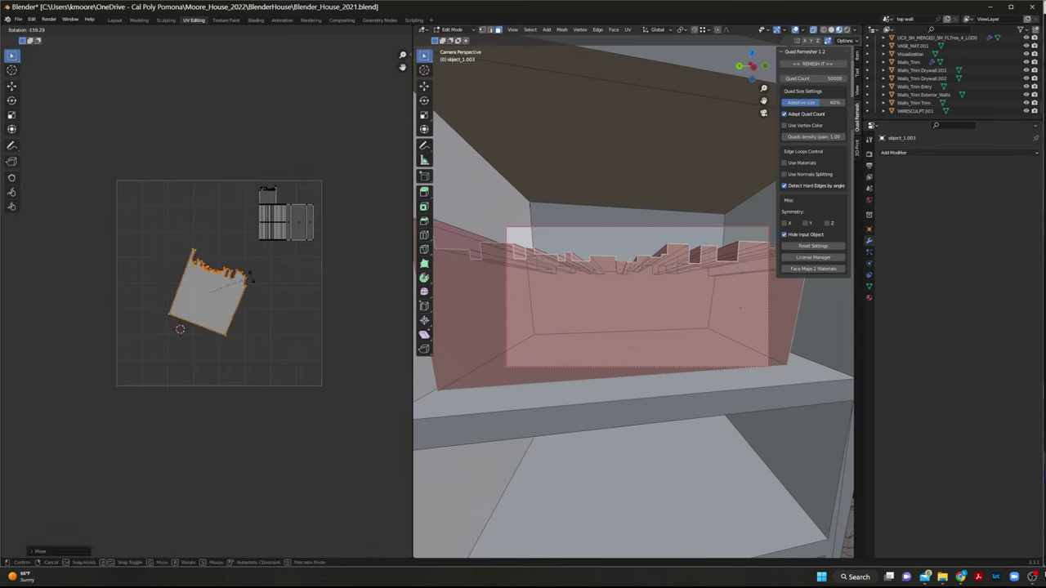
type("90")
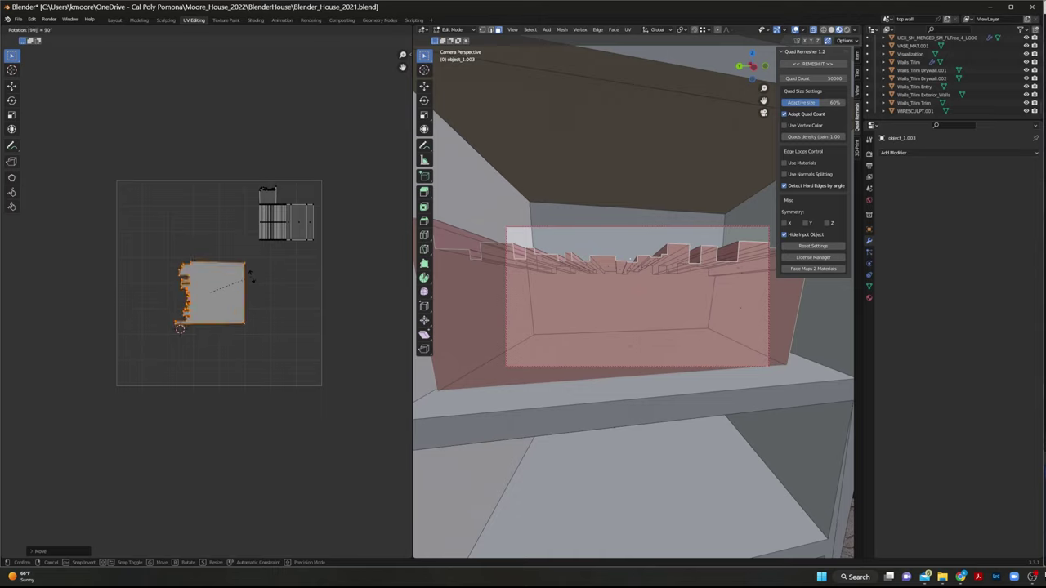
type("180")
key("Return")
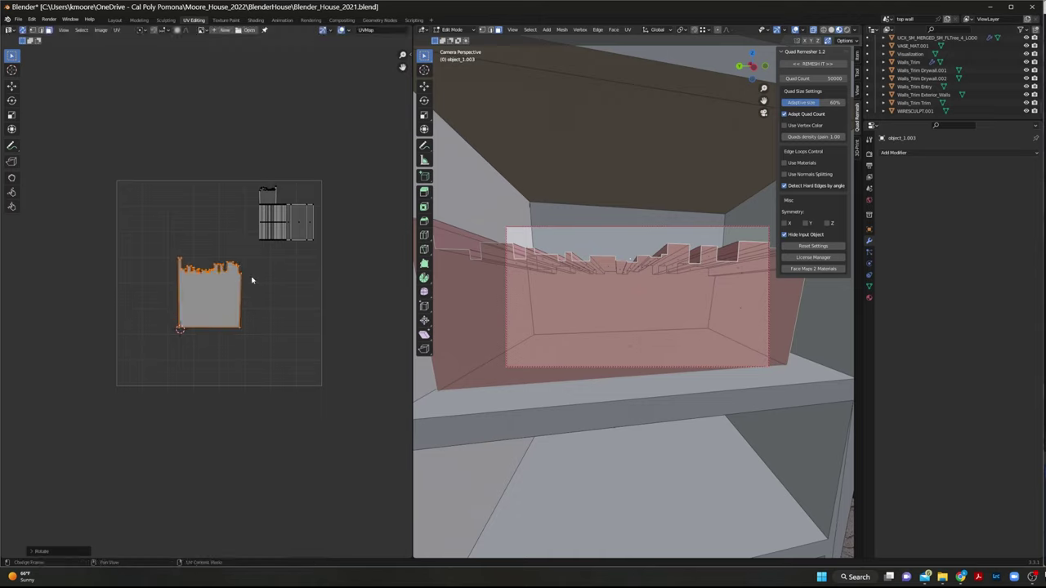
Step: Enlarge the front-face UV island, stretch it along Y, and position it inside the UV grid so it spans nearly the full height
key("s")
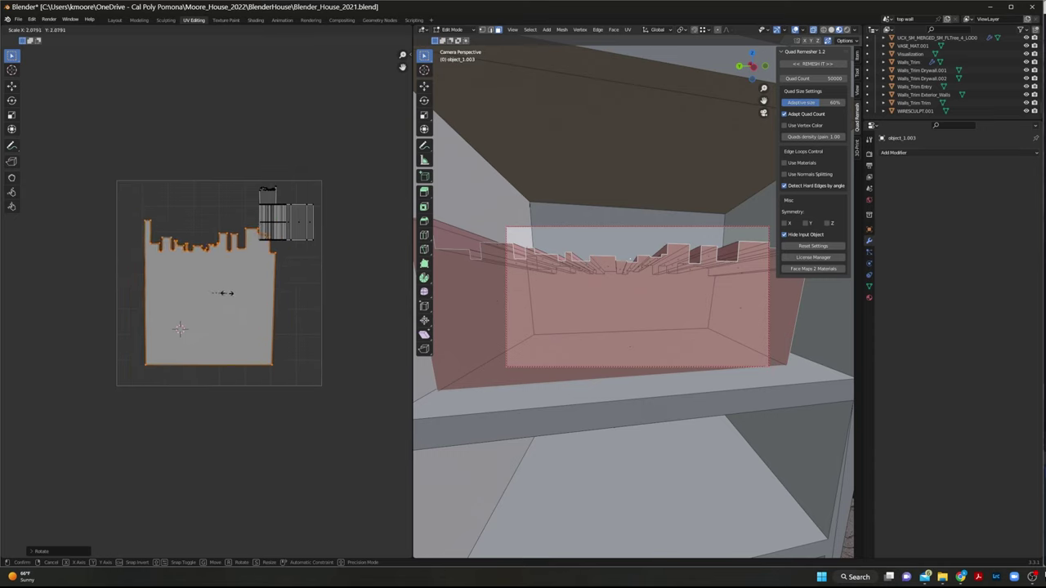
left_click(225, 299)
key("g")
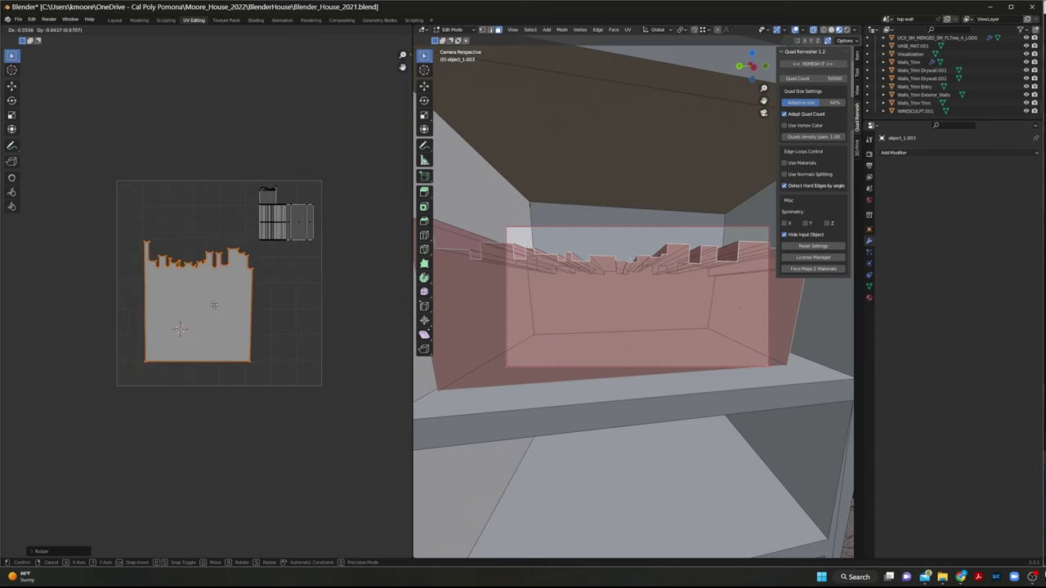
left_click(213, 304)
key("s")
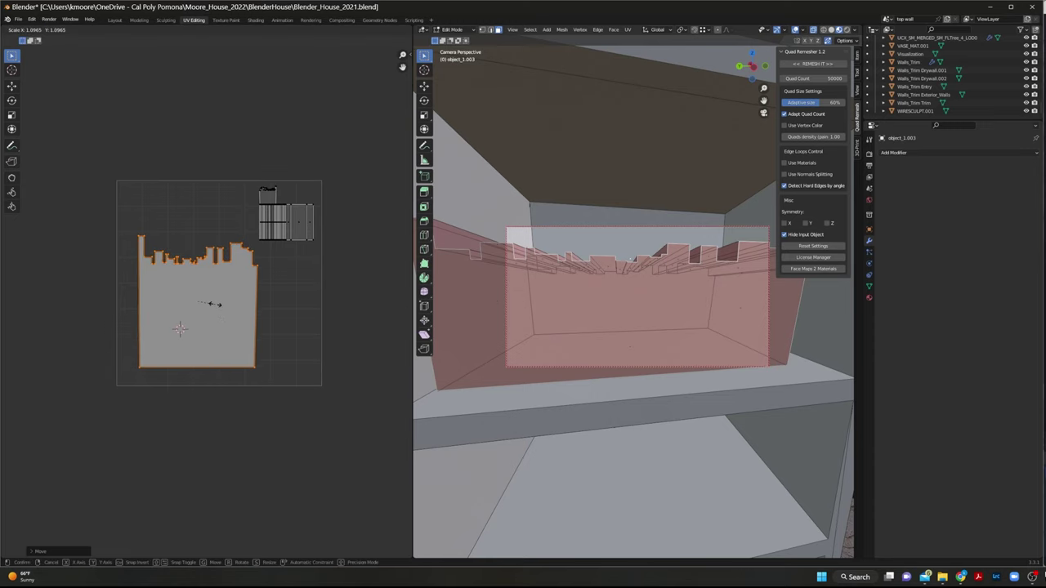
key("y")
left_click(222, 300)
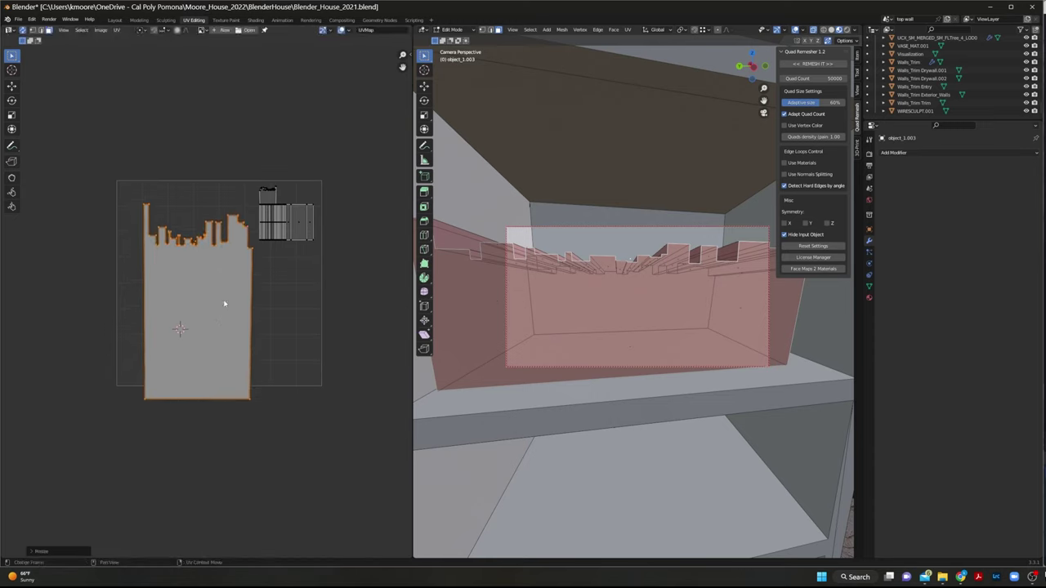
key("g")
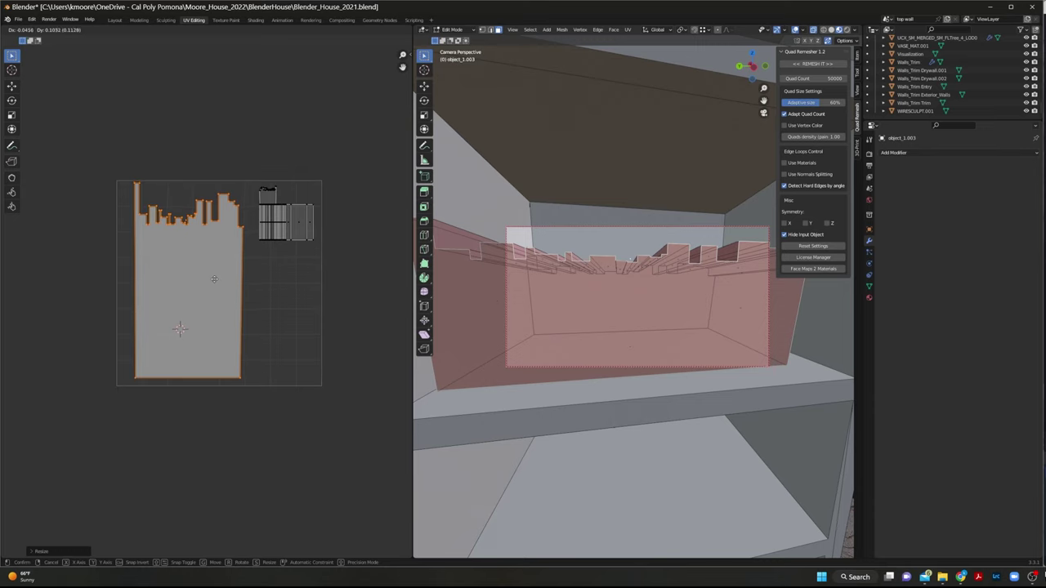
left_click(221, 279)
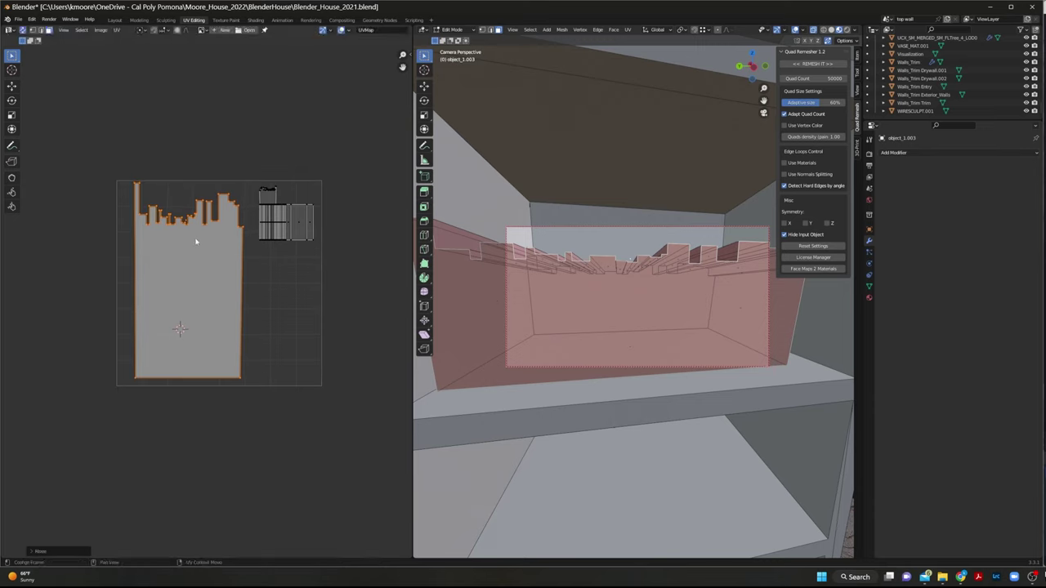
Step: Export the UV layout as a 1024 px PNG named BOOKS1UV.png in the BlenderHouse folder
left_click(119, 30)
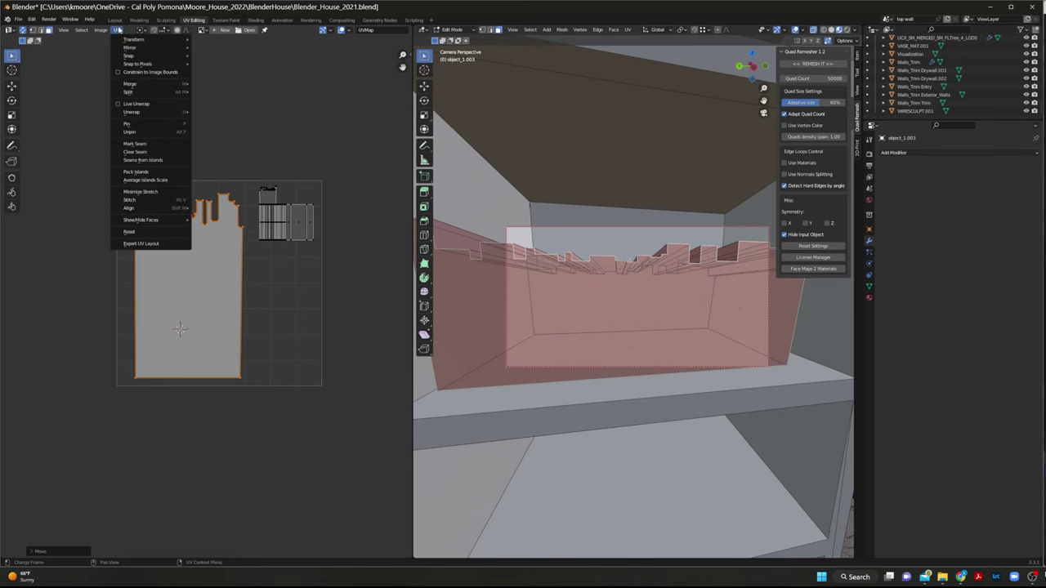
left_click(139, 243)
left_click(339, 556)
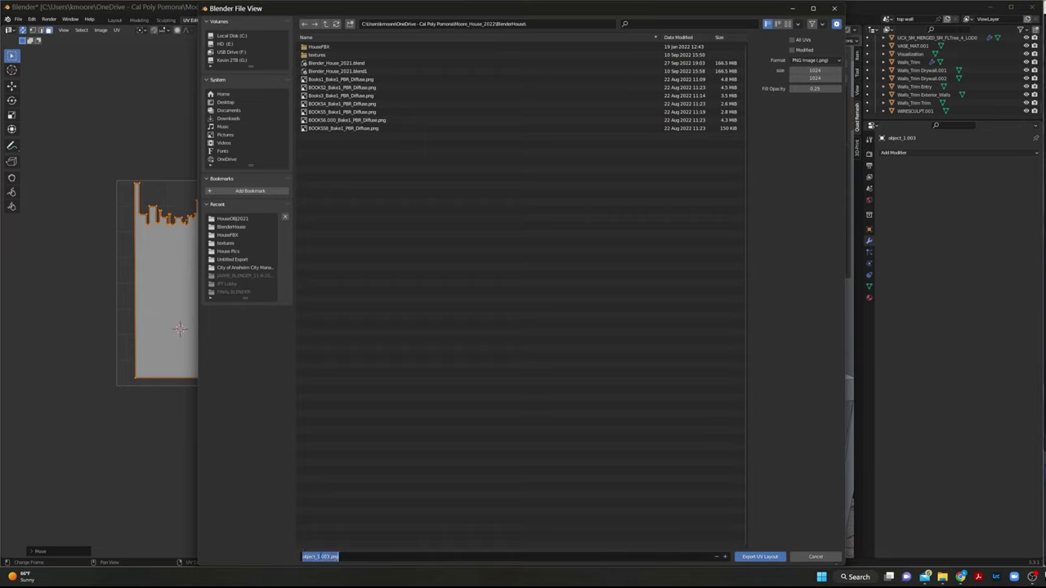
key("BackSpace")
type("BOOKS1UV")
left_click(750, 559)
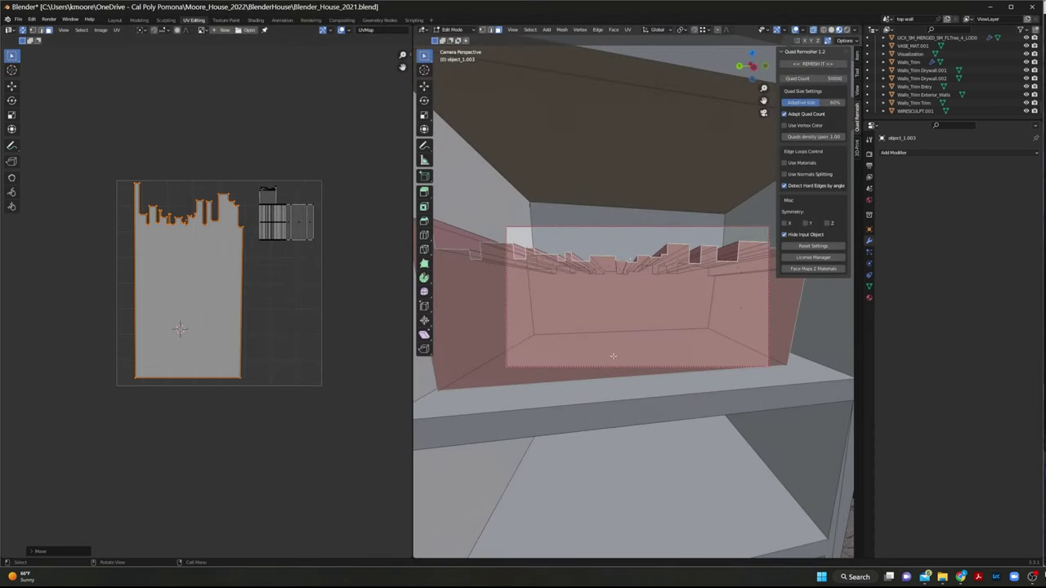
Step: Minimize Blender and open BOOKS1UV.png from the BlenderHouse folder in Adobe Photoshop 2023
left_click(991, 8)
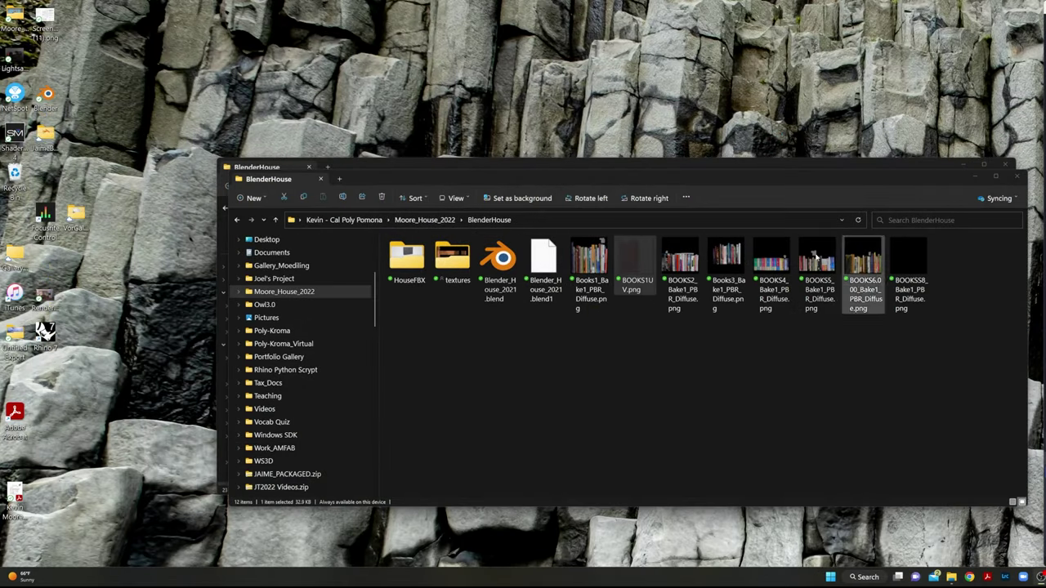
left_click(622, 261)
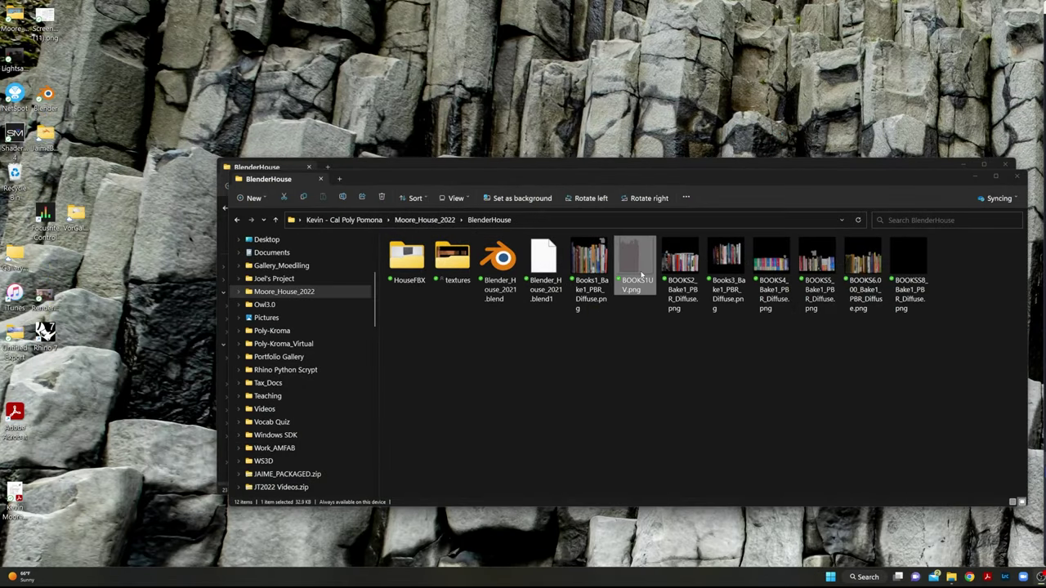
right_click(617, 250)
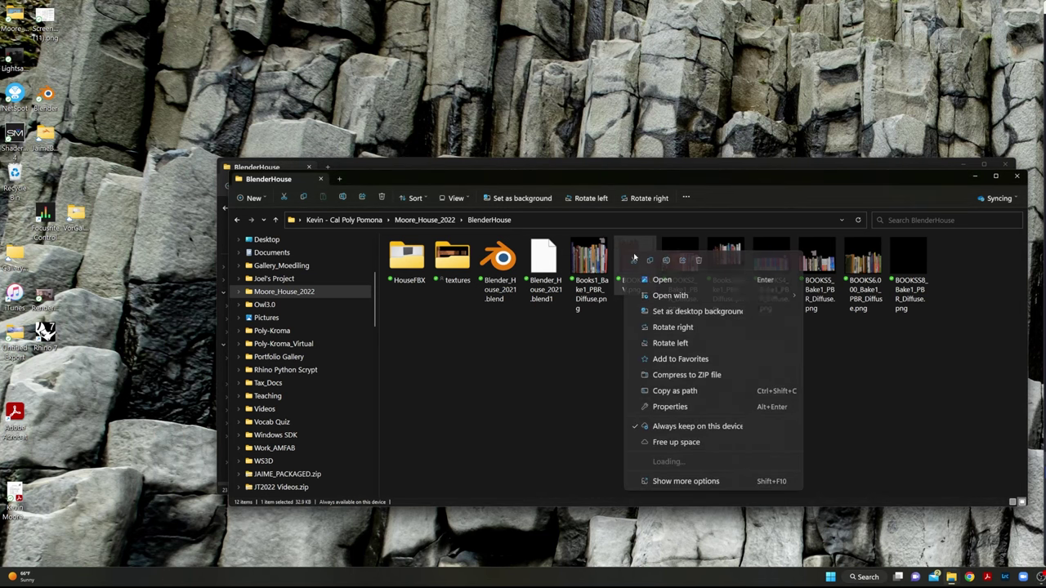
mouse_move(675, 296)
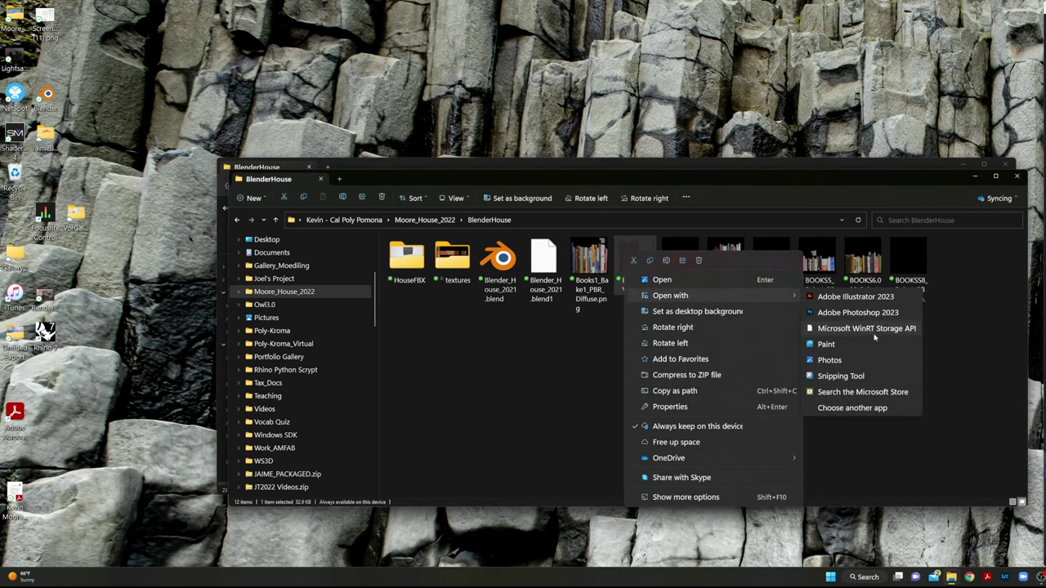
left_click(870, 314)
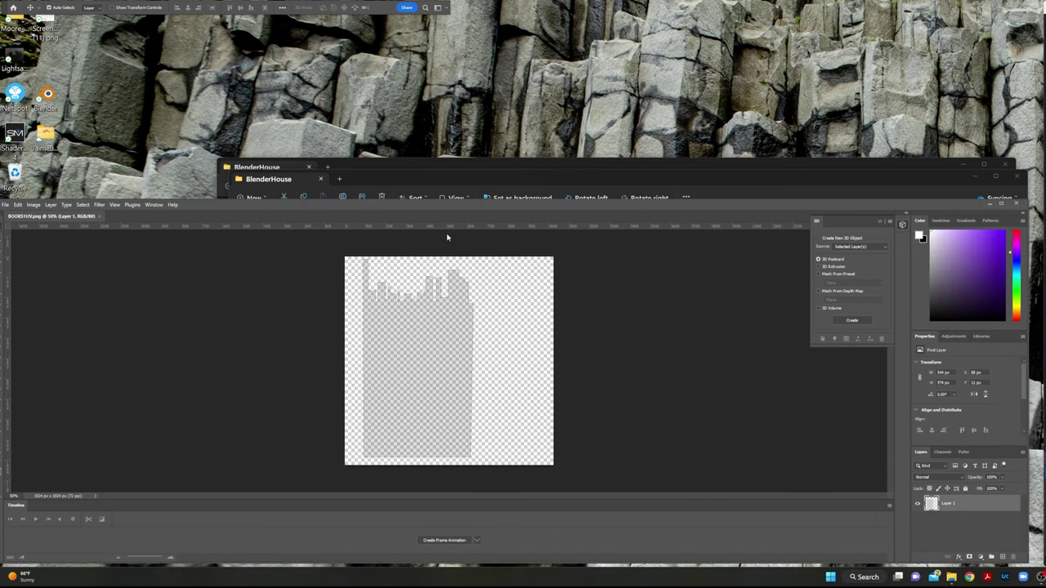
Step: Switch to File Explorer and browse to the Desktop's Untitled Export > House Pics > Completed folder
left_click(651, 190)
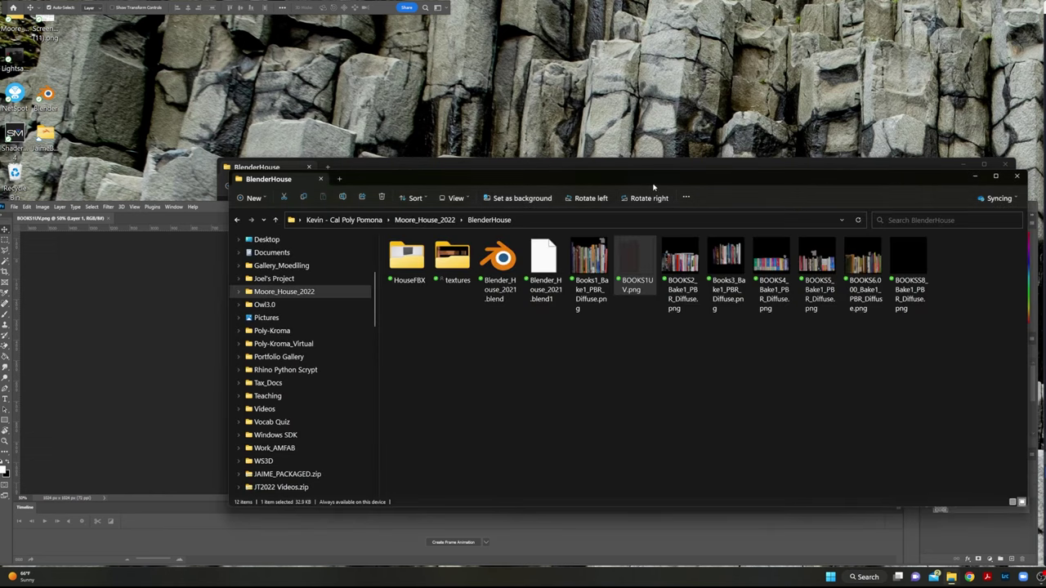
scroll(262, 359, "down", 5)
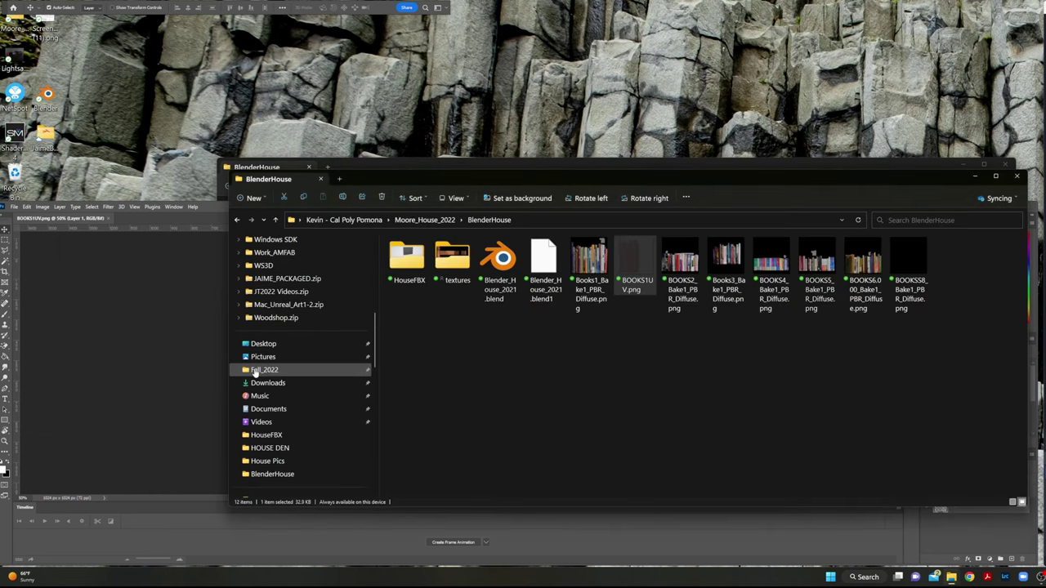
left_click(263, 344)
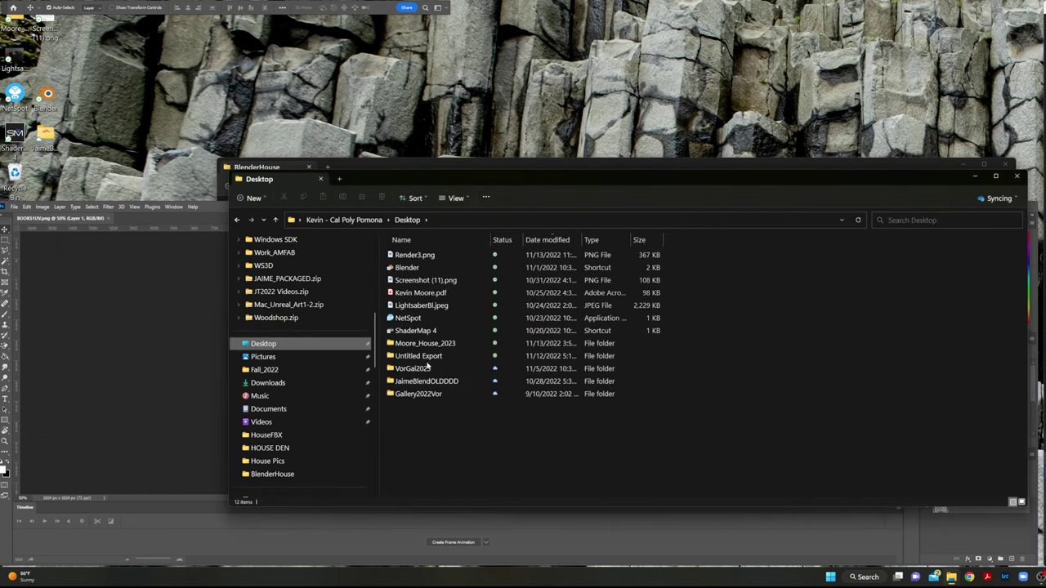
left_click(427, 362)
double_click(427, 364)
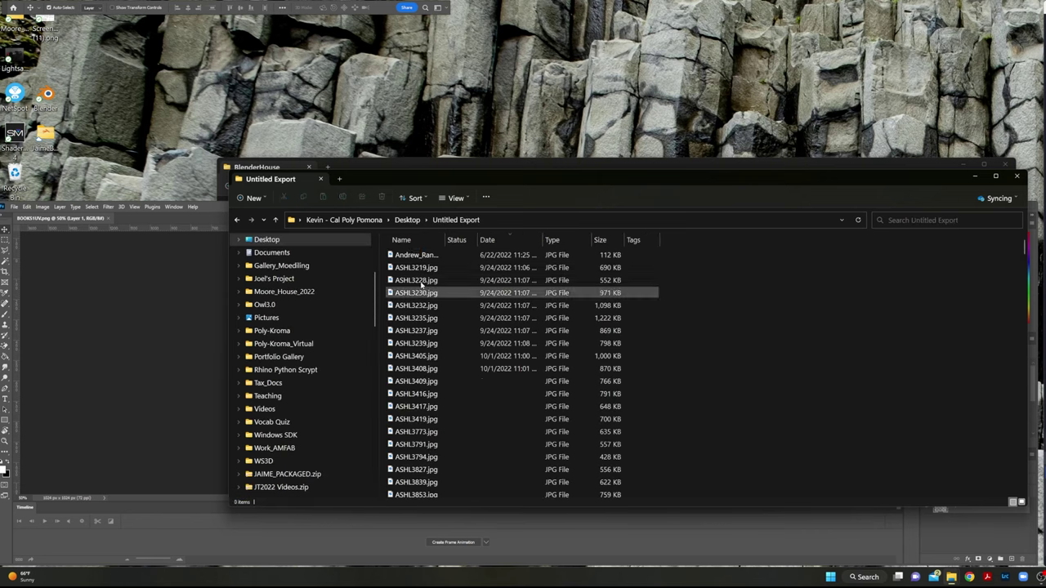
double_click(412, 255)
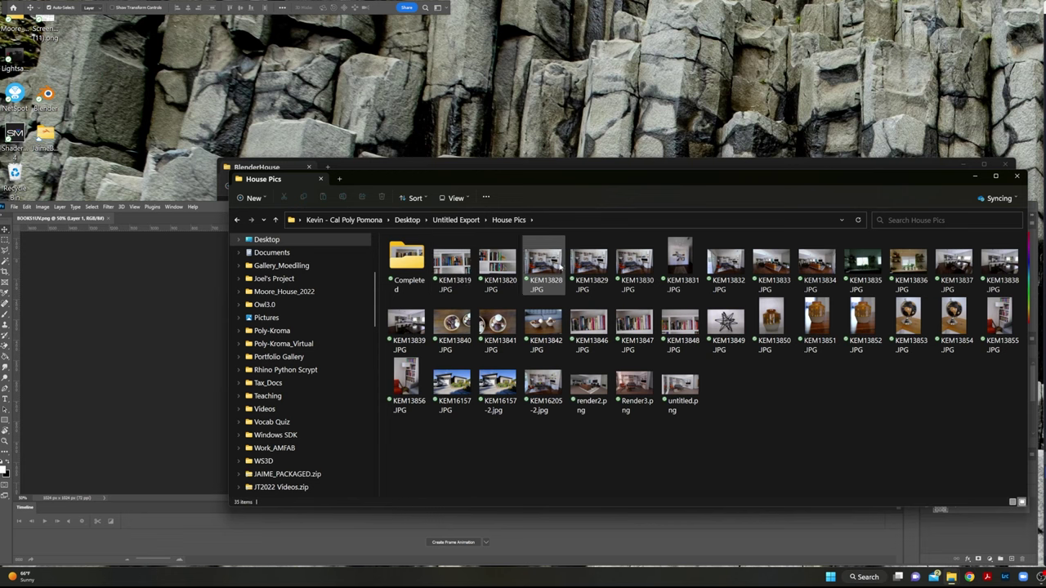
double_click(397, 284)
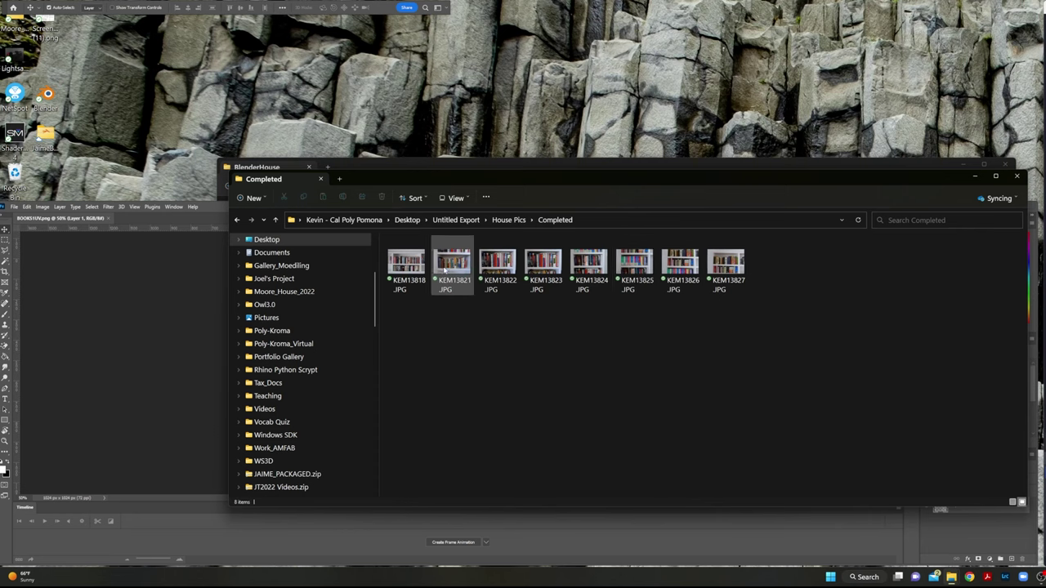
Step: Preview the bookshelf photo KEM13821.JPG and close the preview
left_click(445, 280)
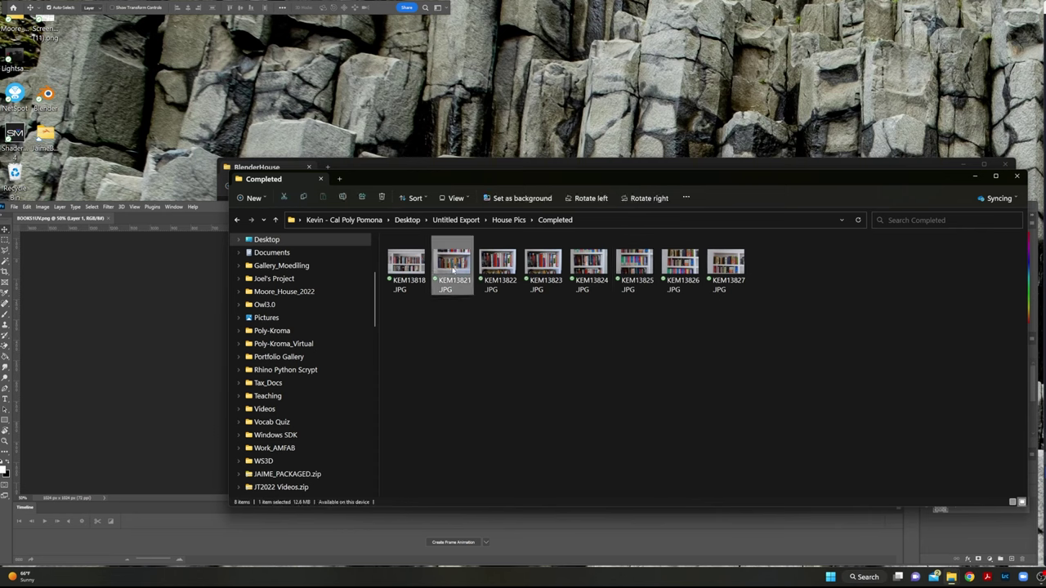
double_click(452, 270)
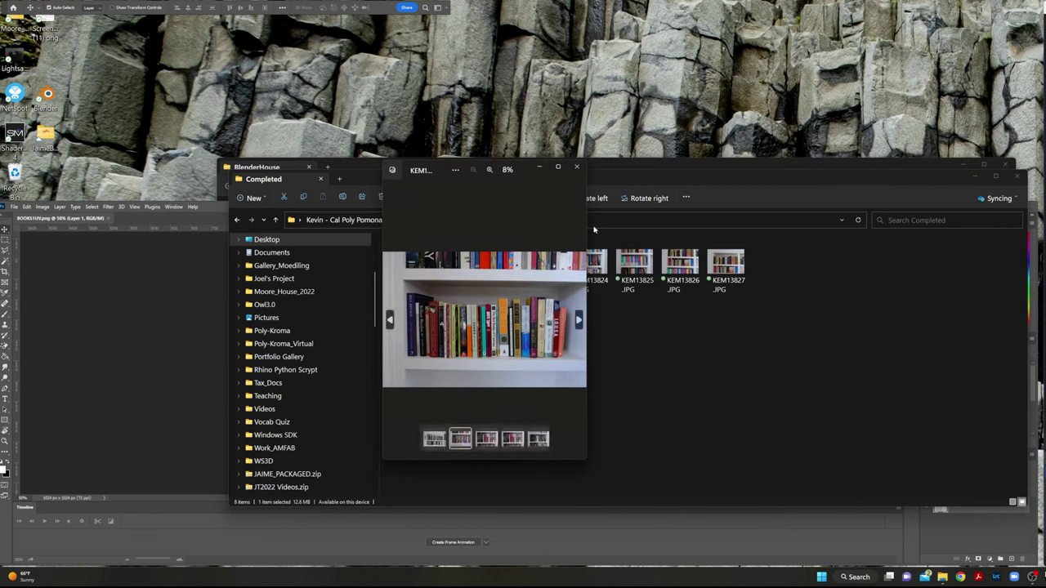
left_click(576, 167)
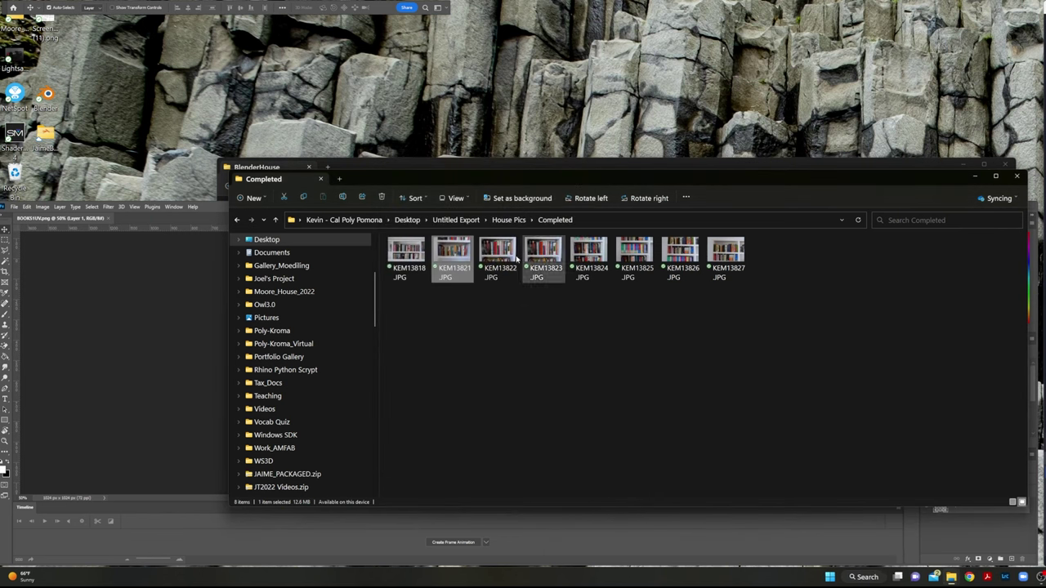
Step: Open KEM13821.JPG from the Completed folder in Adobe Photoshop 2023 and maximize the Photoshop window
left_click(237, 219)
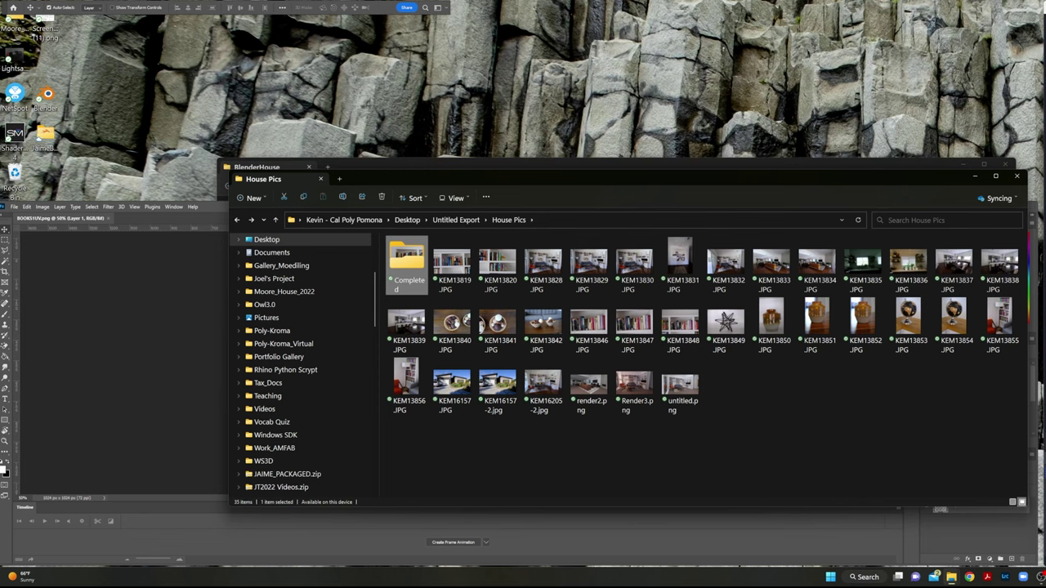
double_click(406, 260)
right_click(462, 260)
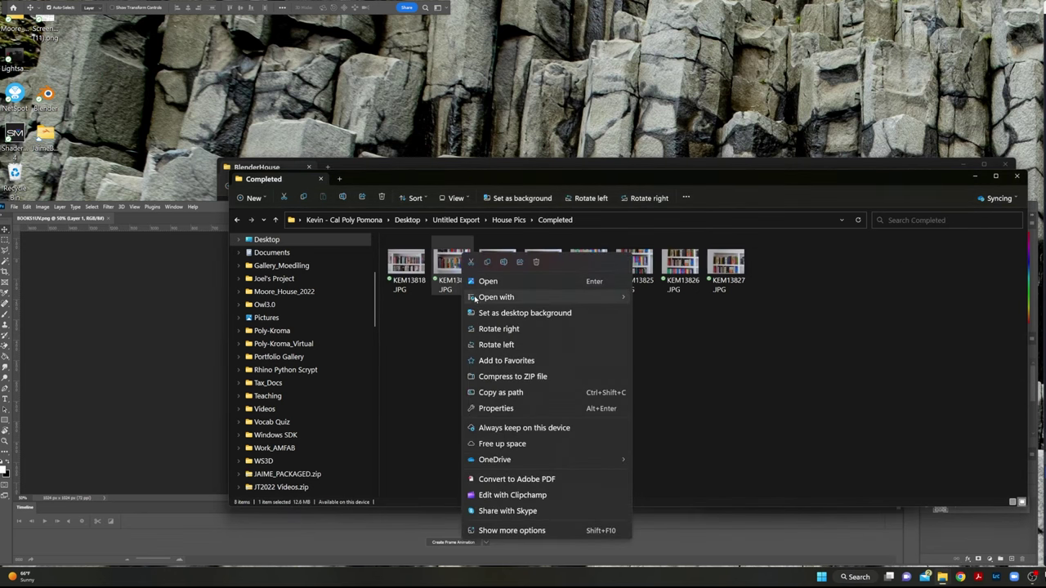
mouse_move(474, 299)
left_click(718, 316)
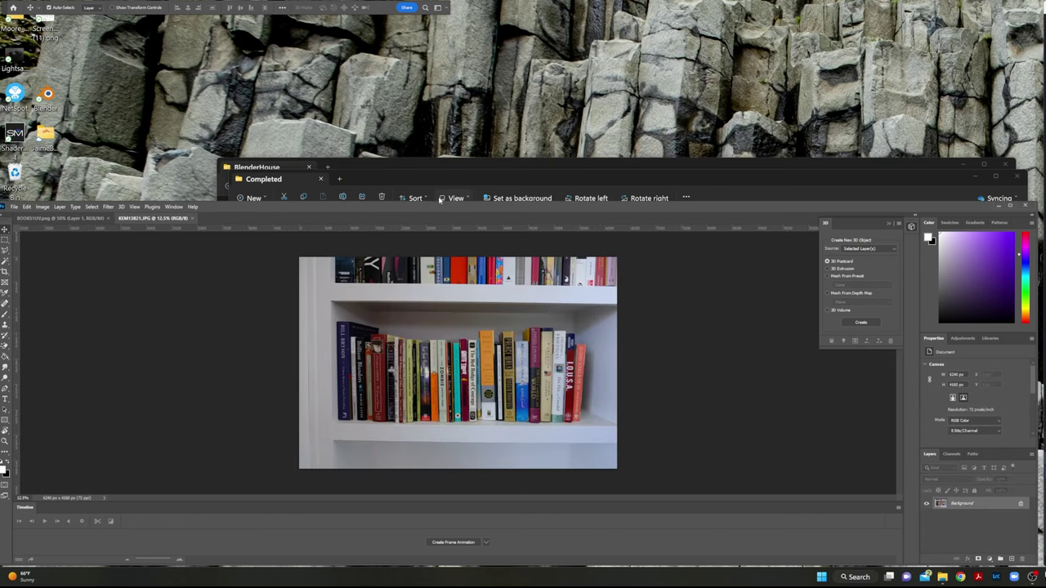
left_click_drag(445, 208, 350, 227)
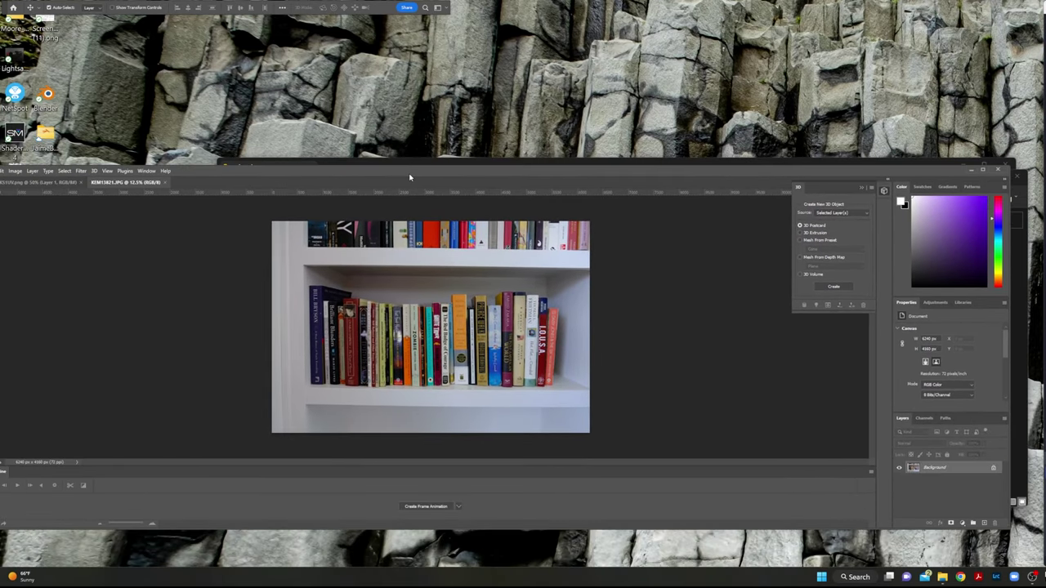
left_click_drag(331, 174, 317, 1)
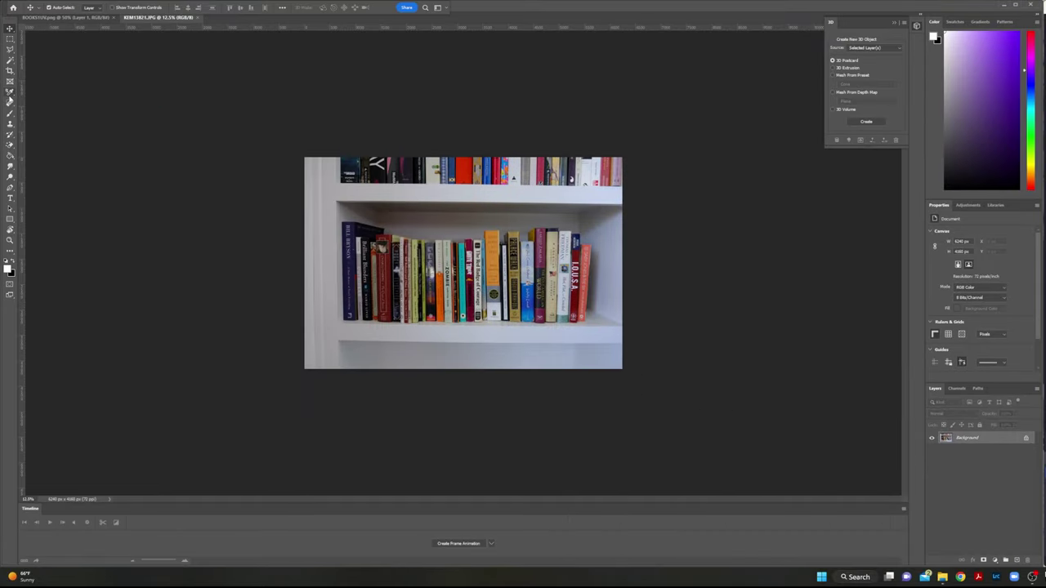
Step: Outline the complete row of books on the middle shelf of KEM13821.JPG with the Polygonal Lasso and close the selection
left_click(9, 50)
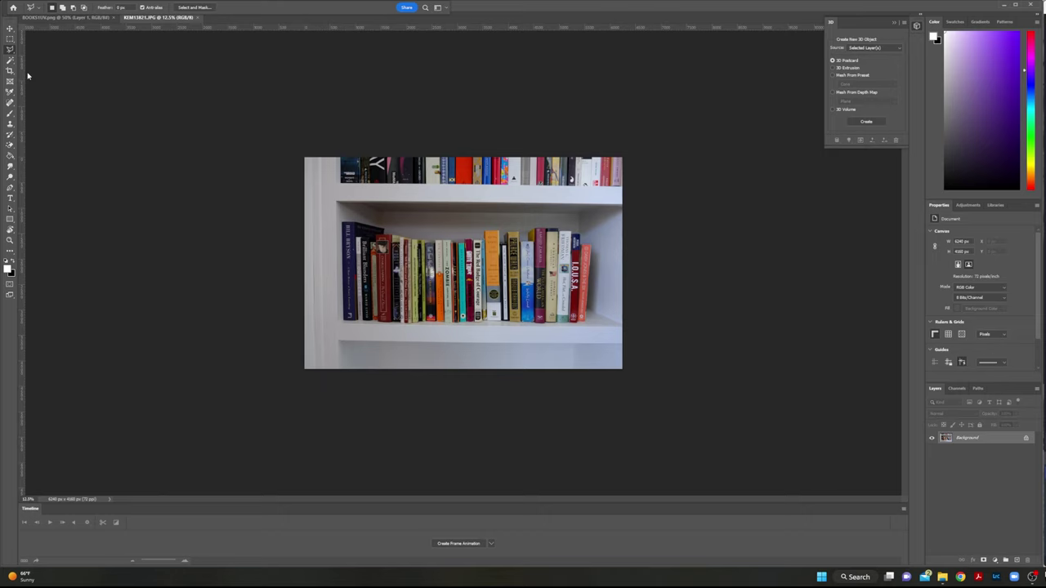
left_click(344, 321)
left_click(586, 322)
left_click_drag(593, 252, 562, 234)
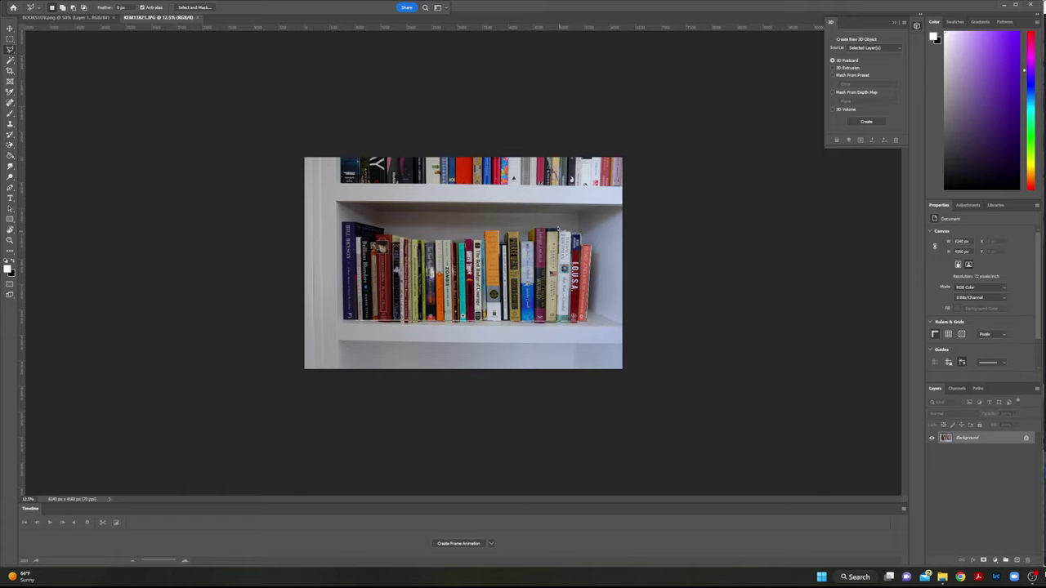
mouse_move(557, 235)
left_mouse_down()
mouse_move(536, 231)
mouse_move(538, 248)
mouse_move(518, 239)
left_mouse_up()
left_click(518, 234)
left_click_drag(513, 239, 508, 247)
left_click(503, 250)
left_click_drag(501, 235, 429, 246)
left_click_drag(408, 244, 403, 246)
mouse_move(399, 243)
left_mouse_down()
mouse_move(377, 247)
mouse_move(347, 228)
mouse_move(347, 325)
left_mouse_up()
Step: Float the KEM13821.JPG window, copy the selected books into BOOKS1UV.png as a new layer, and minimize the photo
key("v")
left_click_drag(178, 20, 475, 92)
left_click_drag(577, 225, 401, 320)
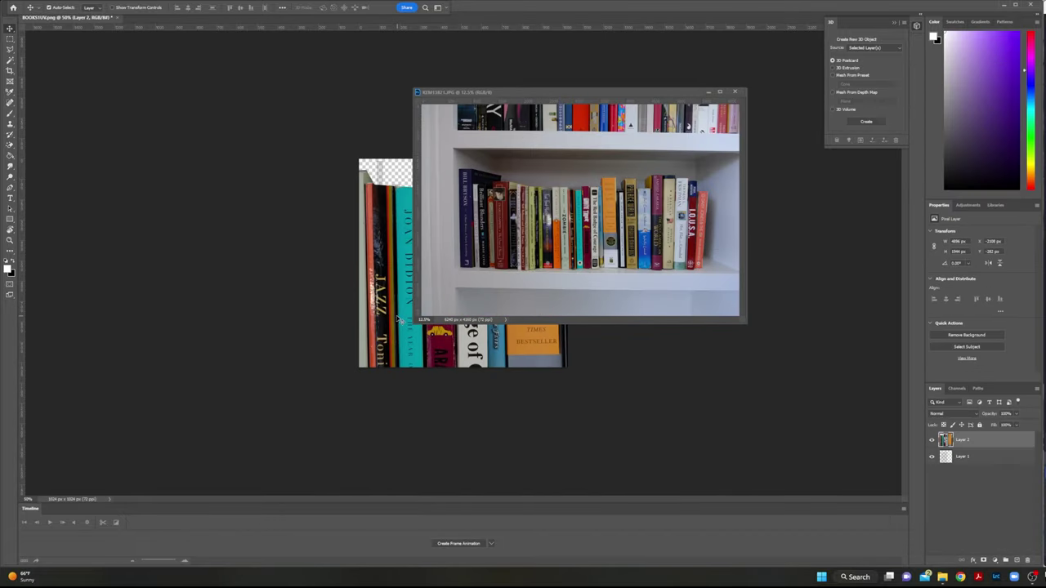
left_click(708, 93)
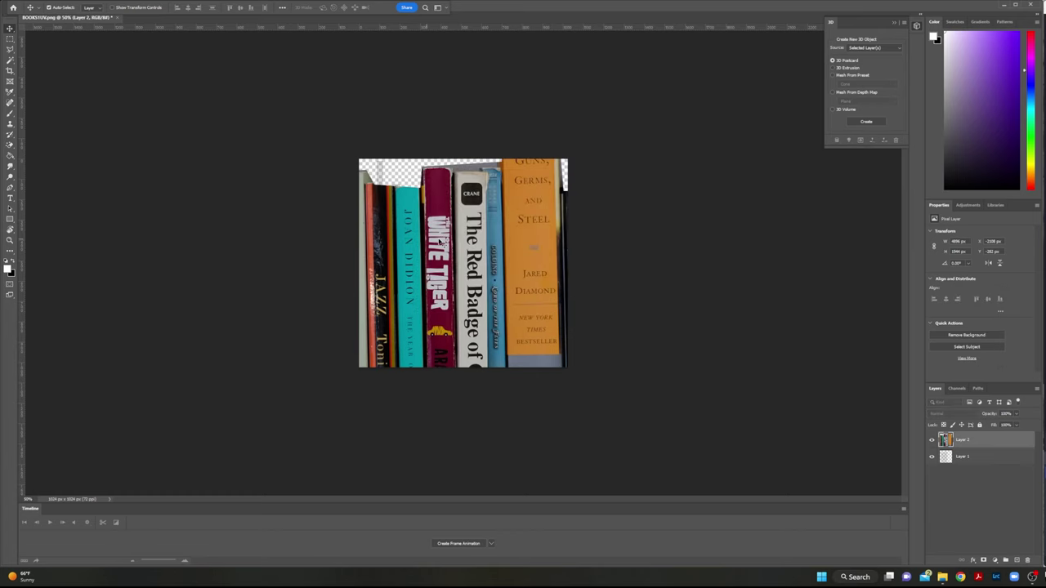
Step: Move and free-transform the pasted books layer non-proportionally to cover the grey book silhouette, then commit the transform
left_click_drag(440, 242, 461, 248)
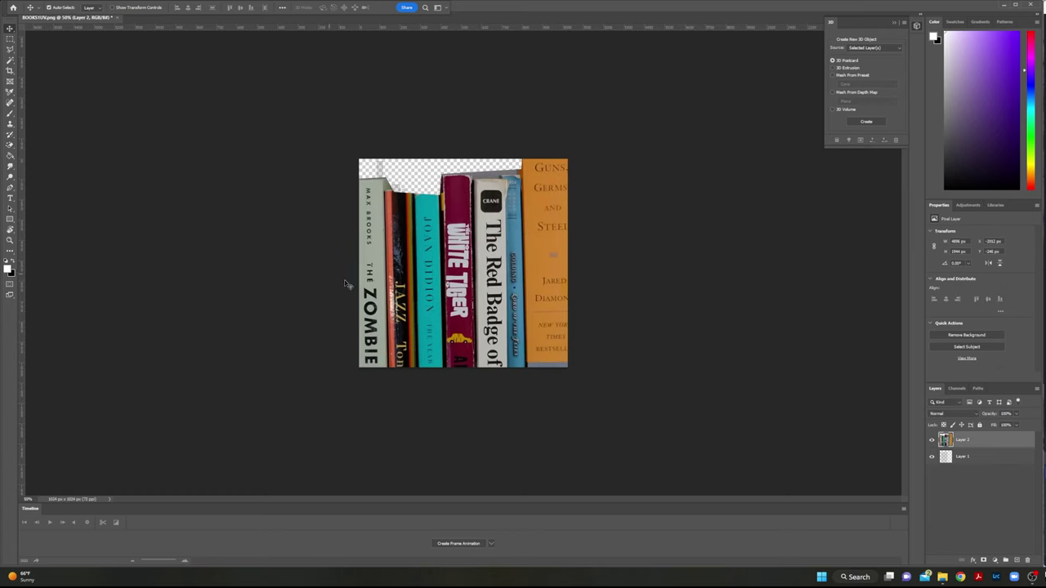
key("ctrl+t")
left_click_drag(760, 403, 866, 424)
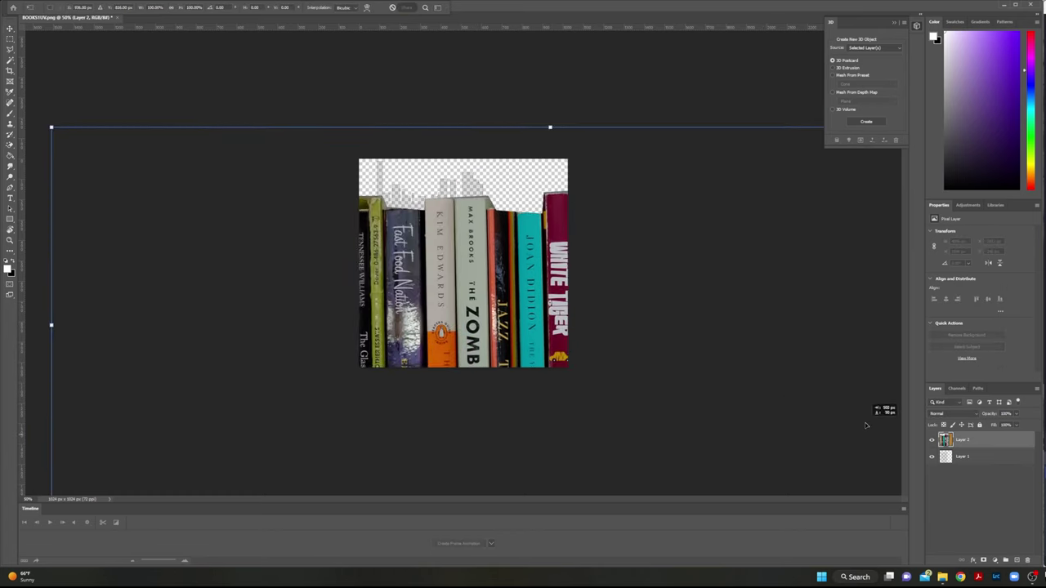
left_click_drag(50, 128, 369, 166)
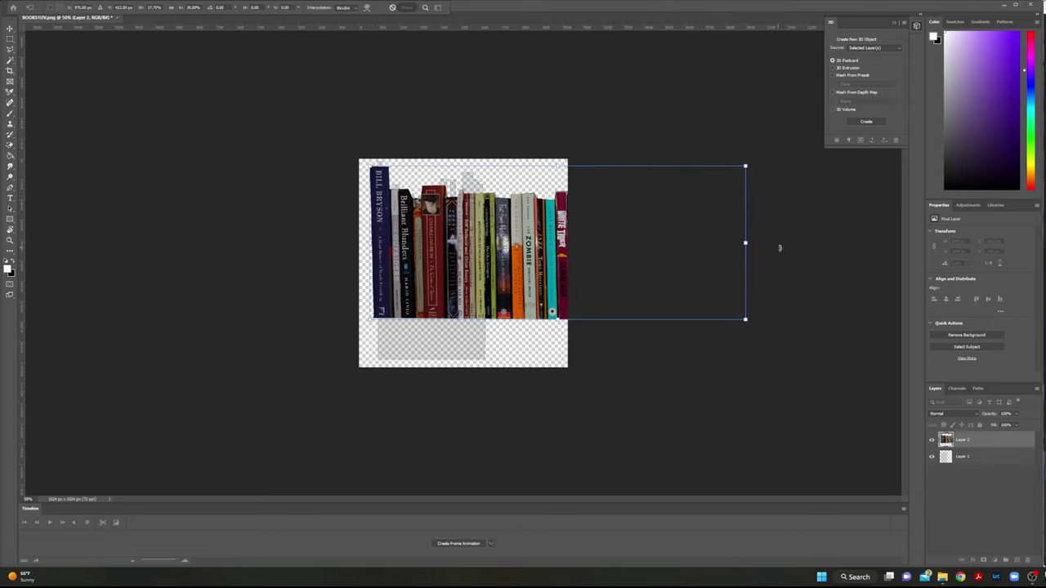
left_click_drag(746, 244, 487, 237)
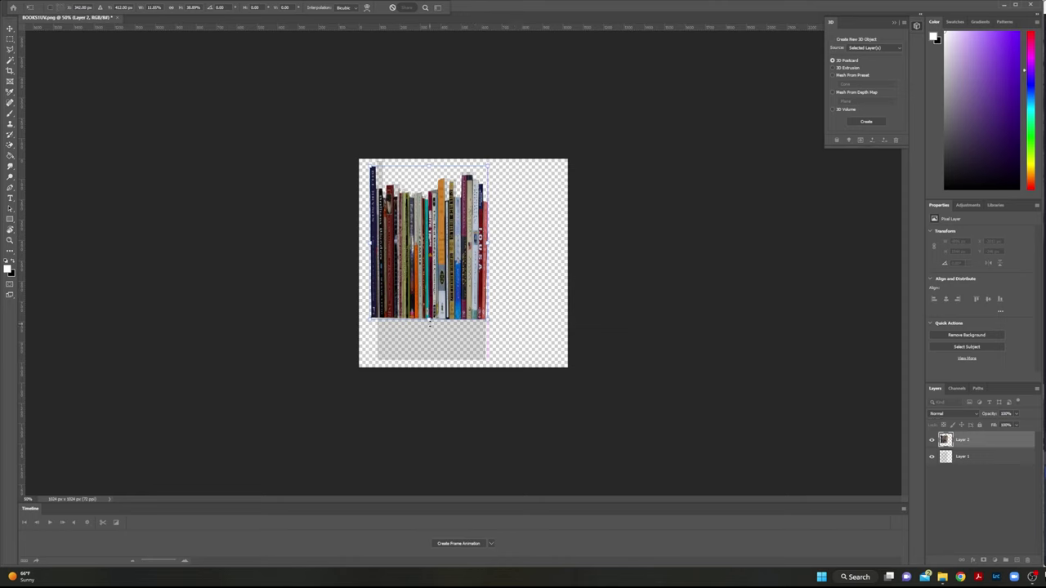
left_click_drag(431, 319, 439, 358)
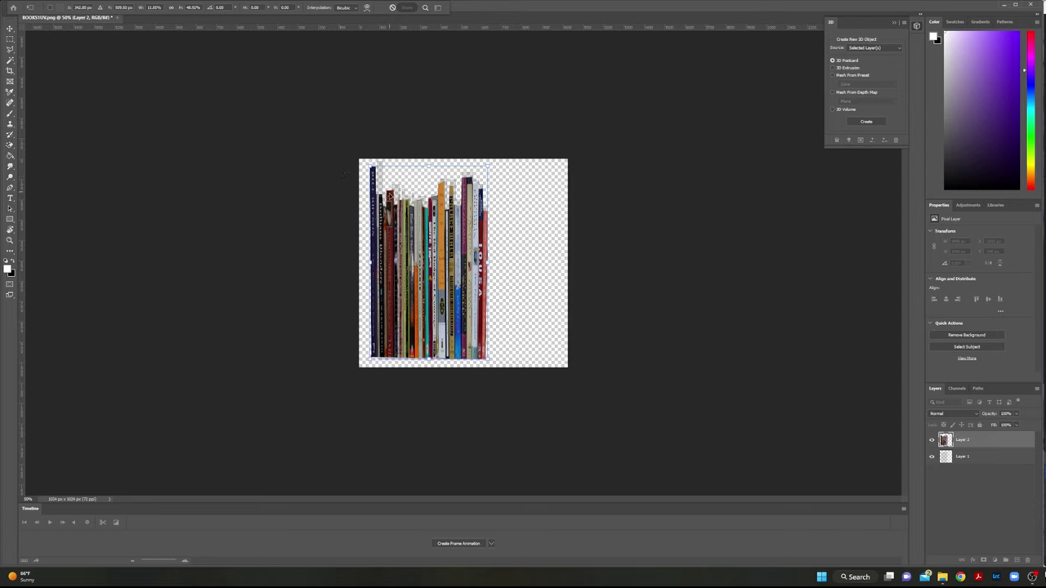
left_click_drag(370, 164, 378, 161)
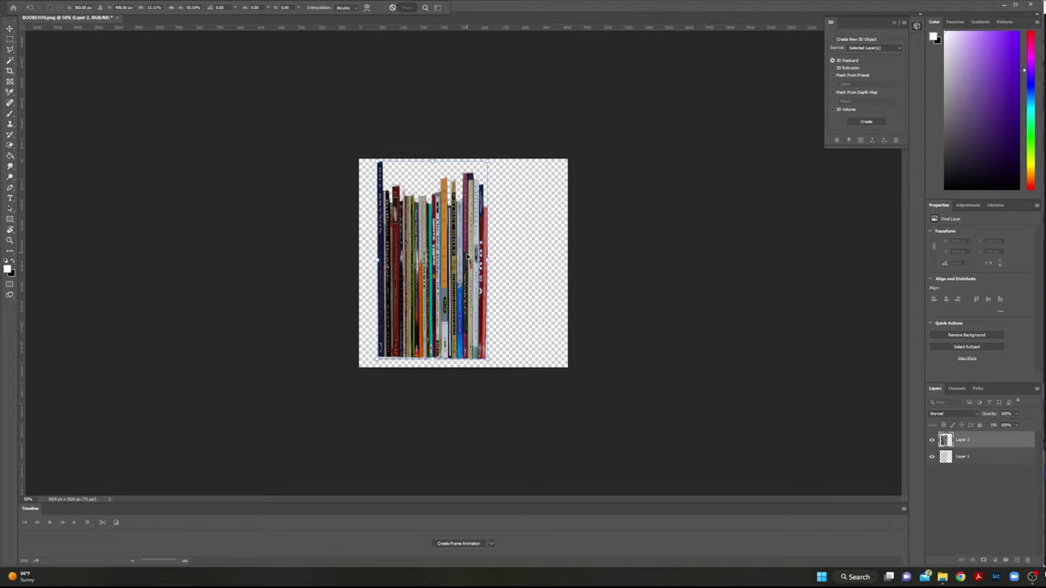
key("Return")
Step: Try to refine the books layer's fit against the silhouette's top edge with Free Transform
key("z")
left_click(424, 251)
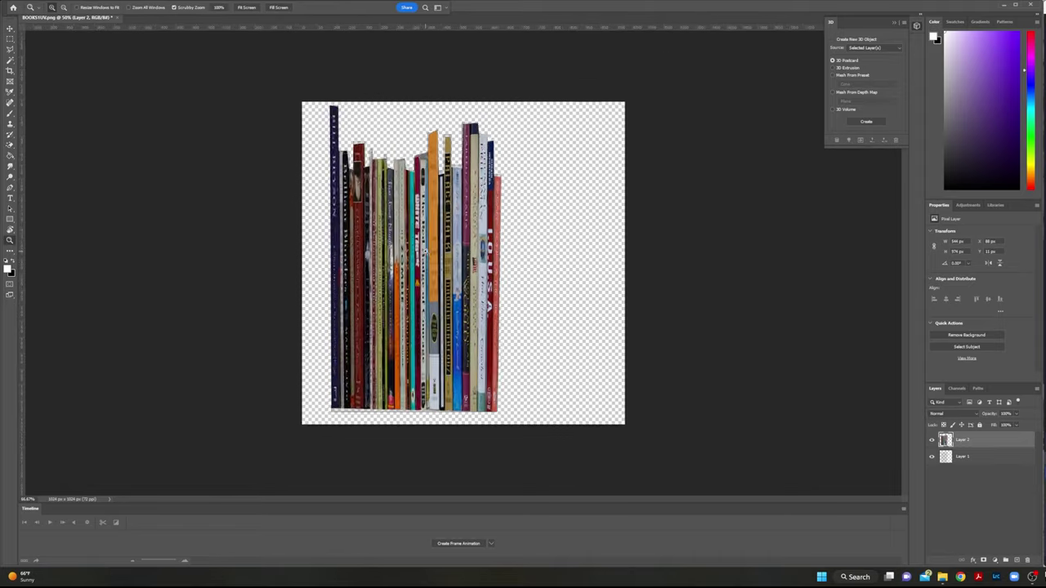
left_click(423, 251)
left_click(424, 251)
scroll(562, 305, "up", 3)
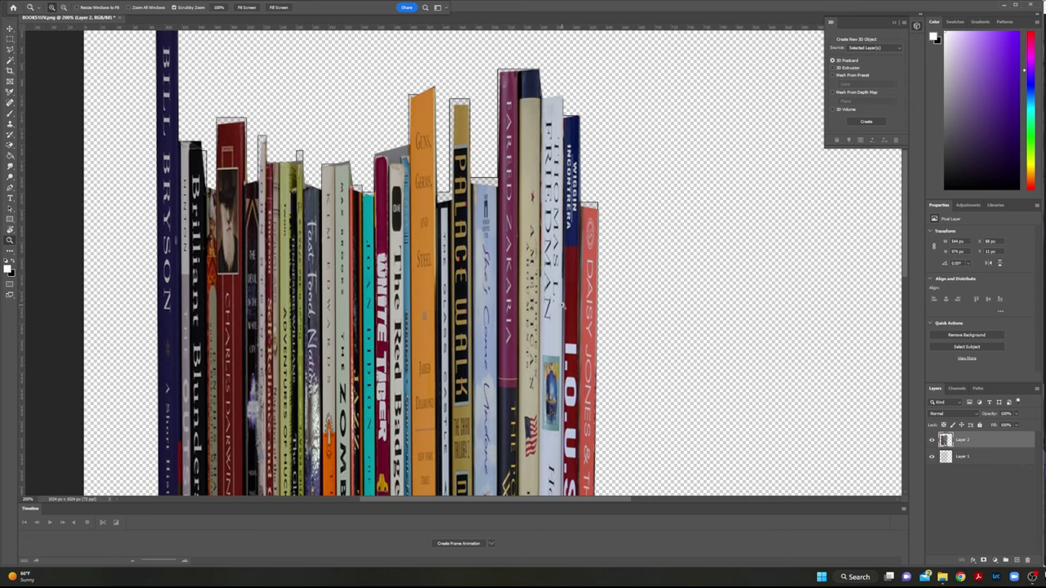
scroll(562, 306, "up", 2)
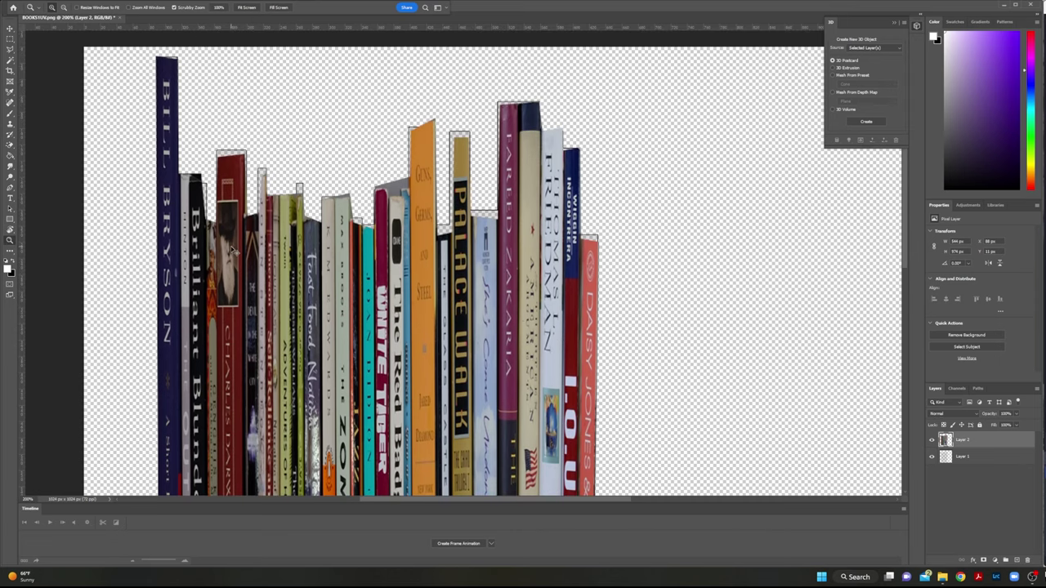
key("ctrl+t")
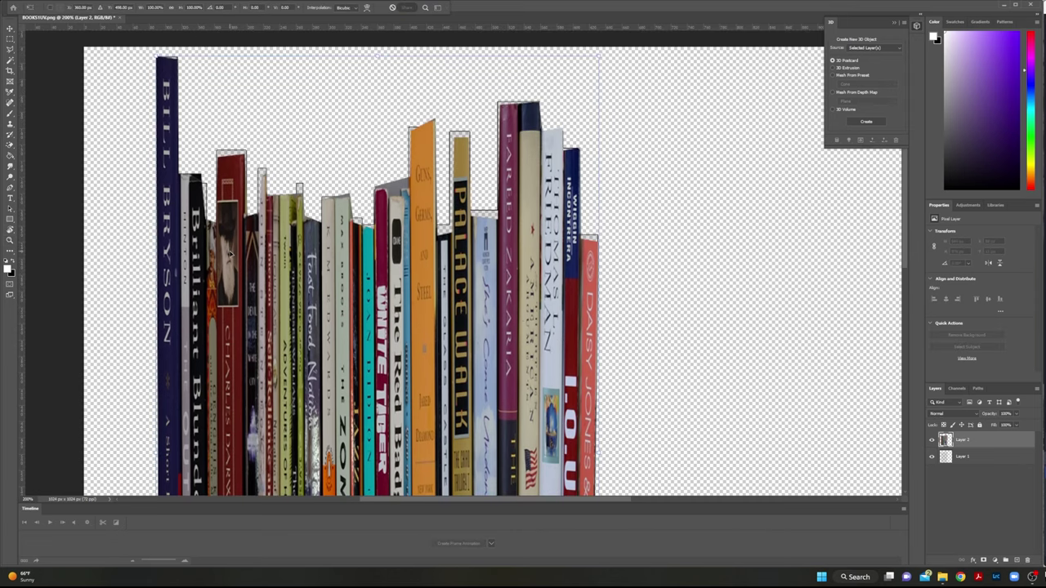
mouse_move(248, 256)
left_mouse_down()
mouse_move(282, 254)
mouse_move(238, 254)
left_mouse_up()
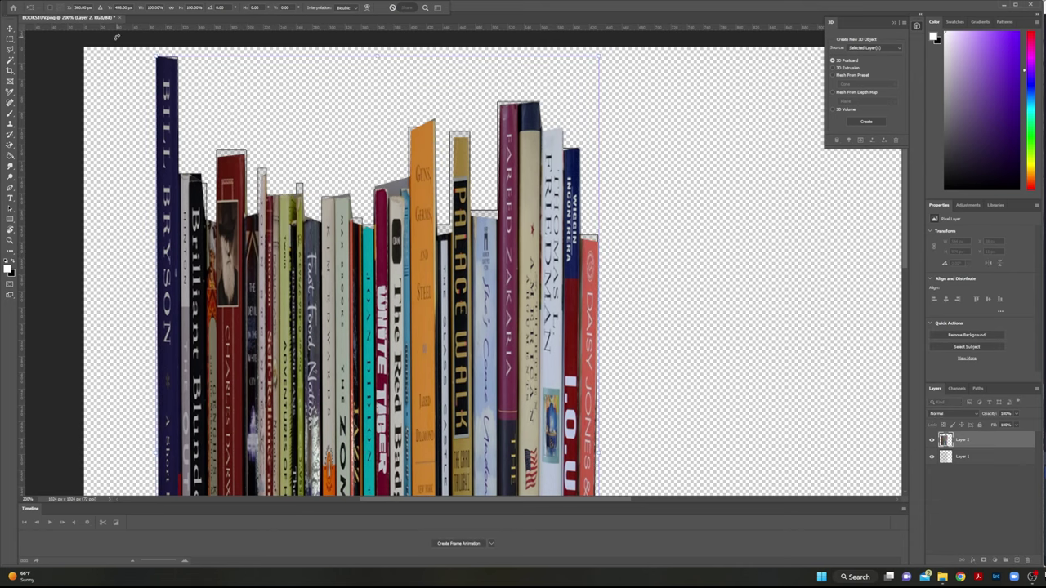
key("Return")
Step: Restore the Photoshop window from maximized, move it lower on the screen, and dock the options bar beneath the menu bar
key("z")
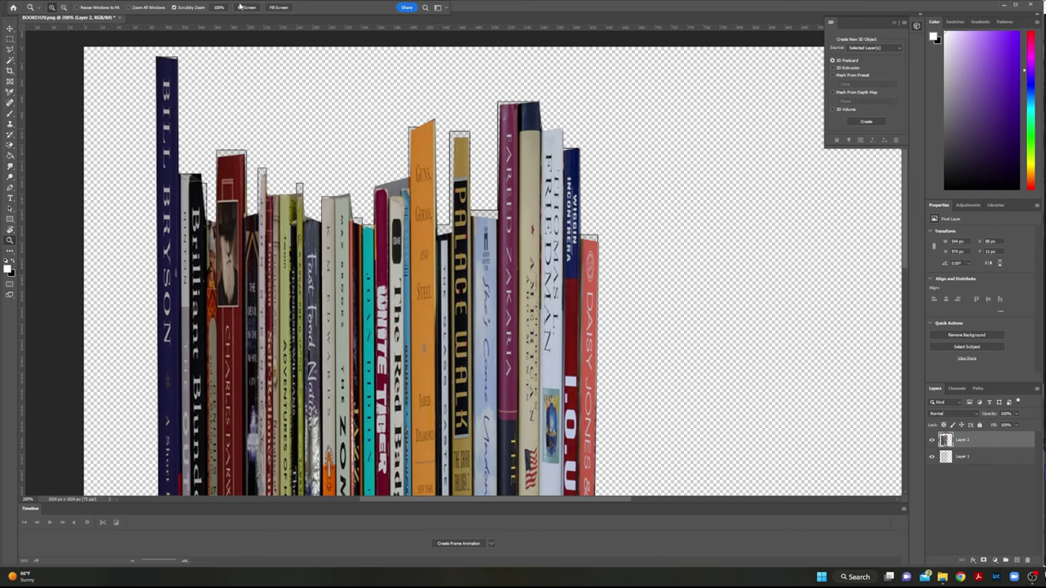
left_click_drag(524, 7, 490, 31)
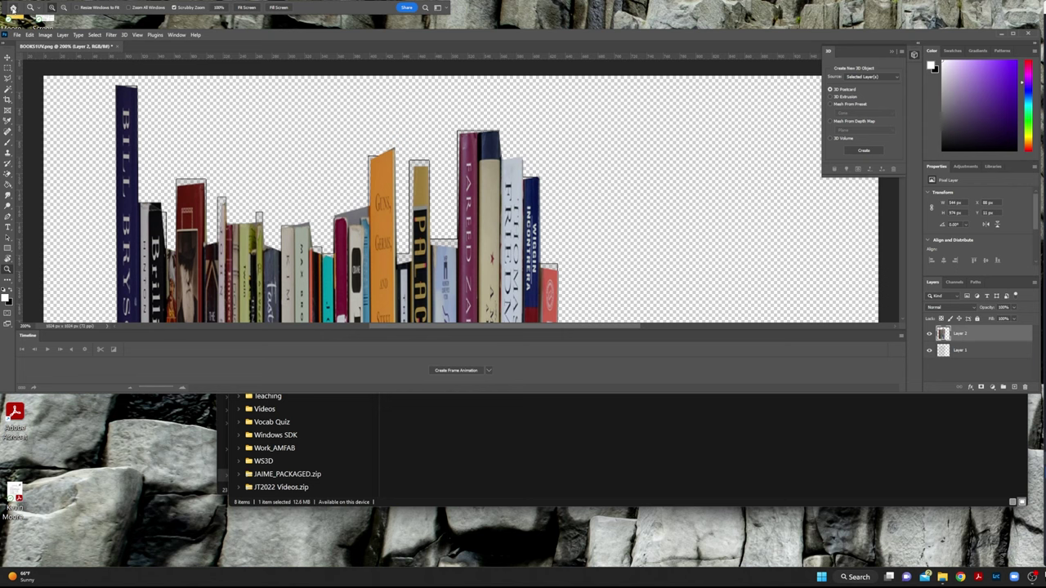
left_click_drag(7, 7, 144, 45)
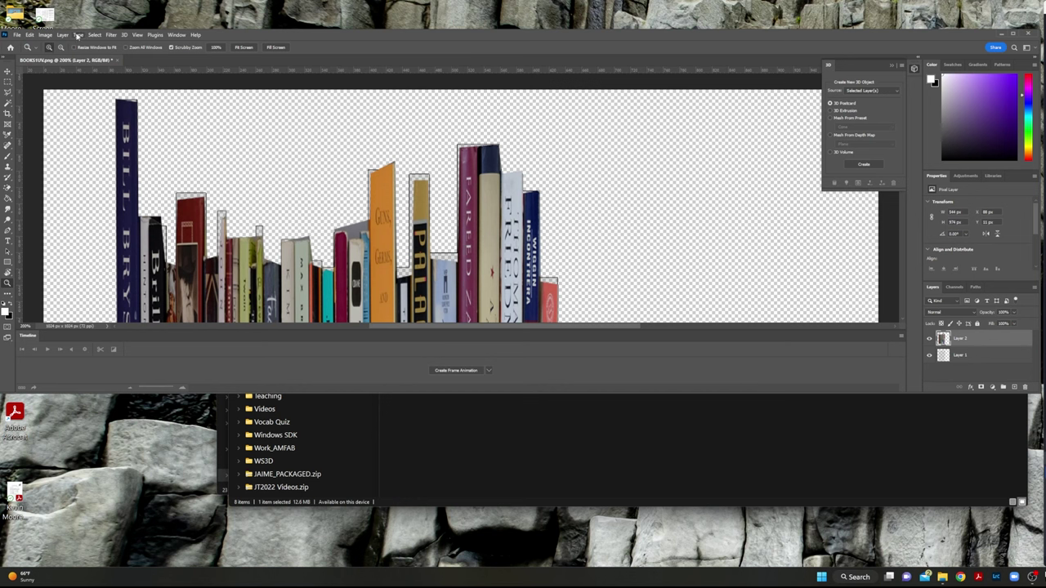
Step: Free-transform Layer 2 and pull its right edge slightly inward, narrowing it to about 98.7% width
left_click(28, 36)
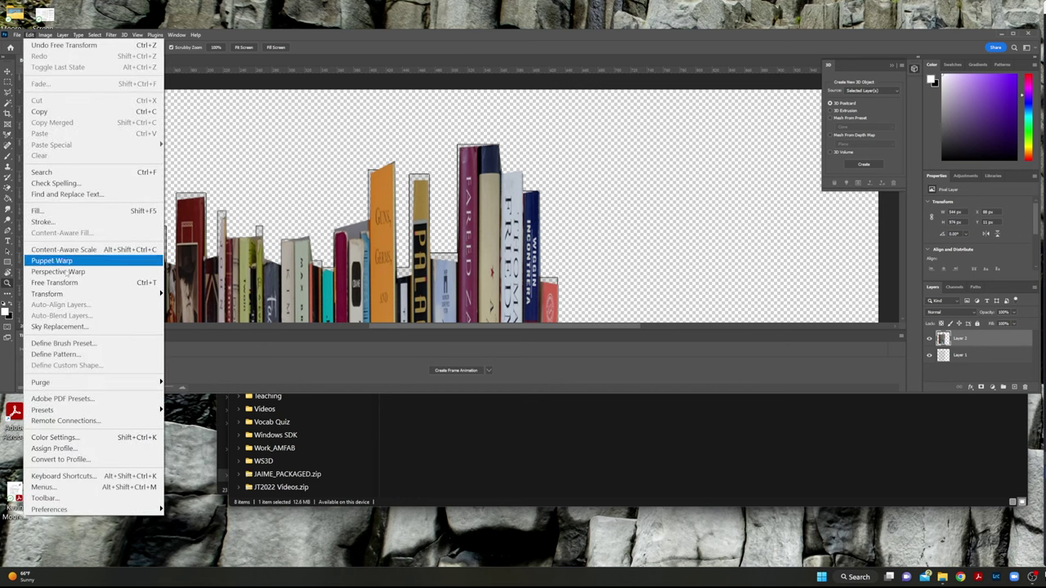
left_click(134, 285)
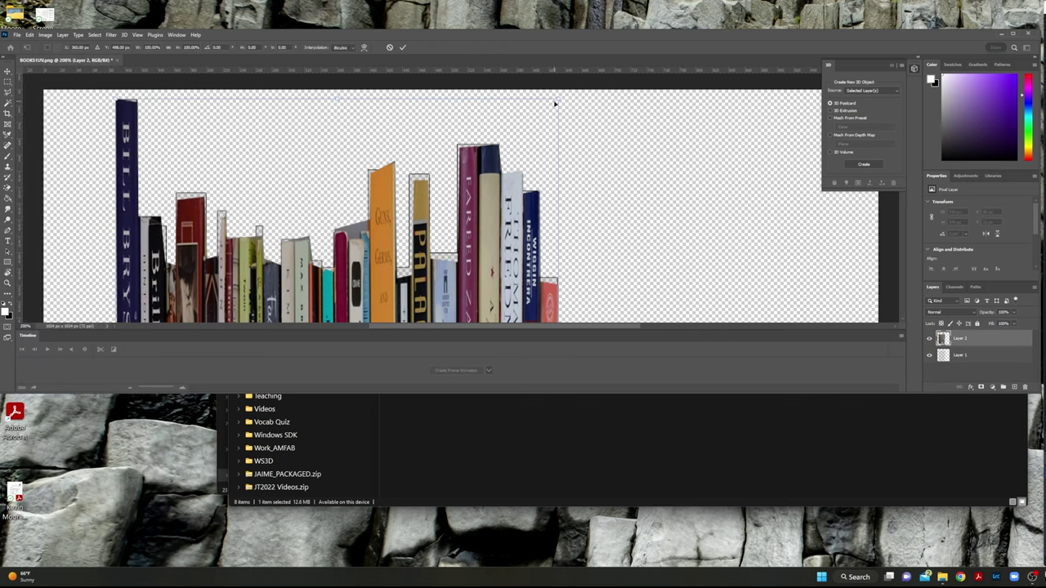
left_click_drag(559, 97, 554, 96)
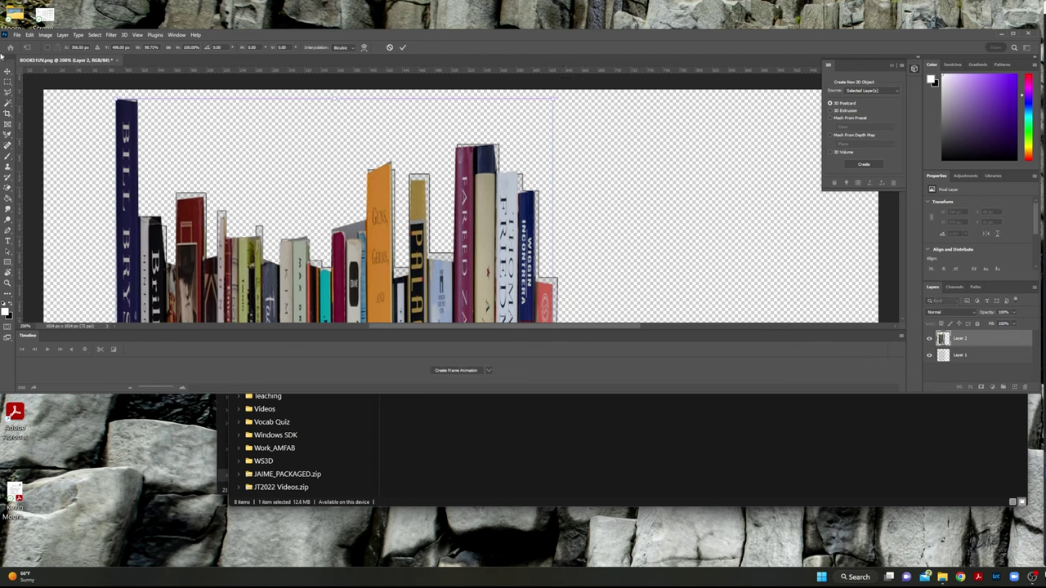
Step: Switch the active transform of Layer 2 to Warp and pull its right edge and lower-right corner outward to the silhouette
left_click(47, 35)
mouse_move(29, 35)
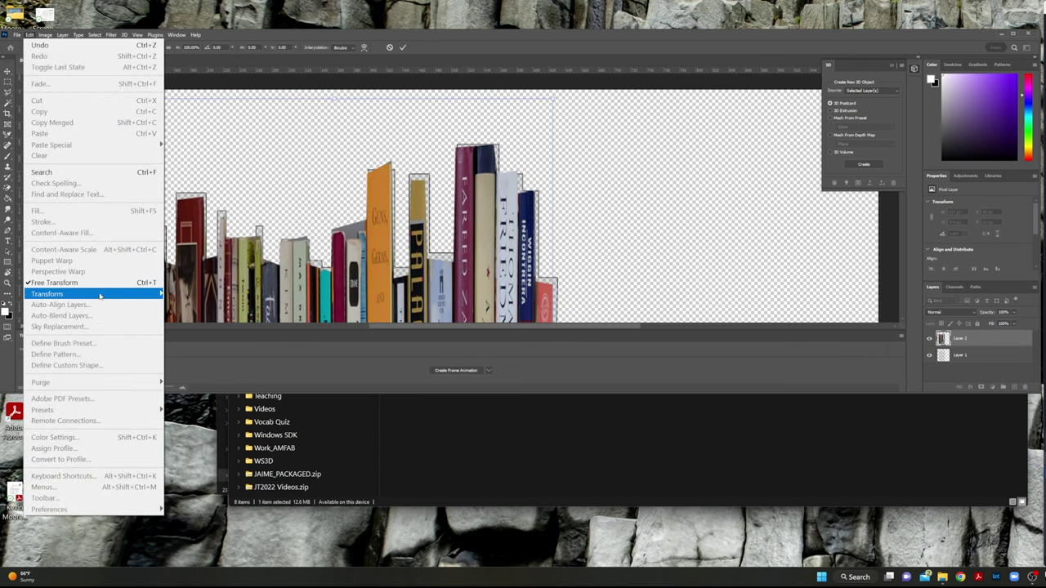
mouse_move(102, 296)
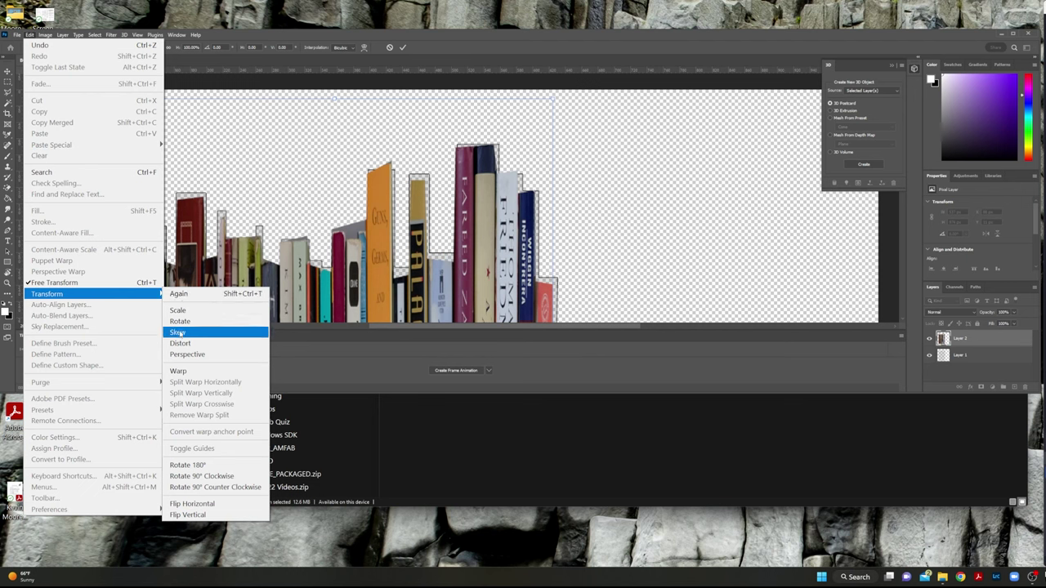
left_click(178, 372)
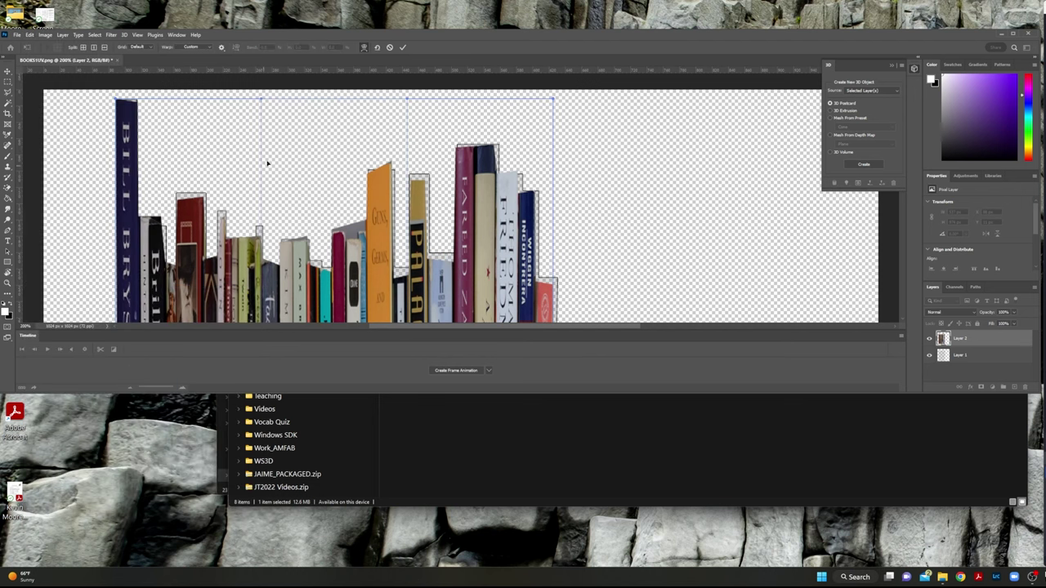
scroll(335, 150, "down", 5)
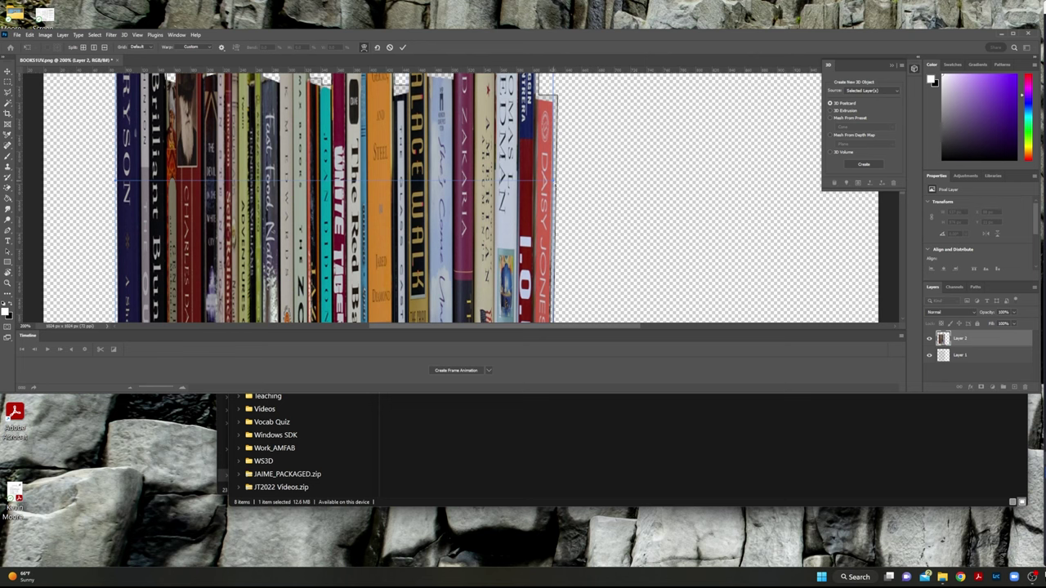
left_click_drag(554, 181, 559, 184)
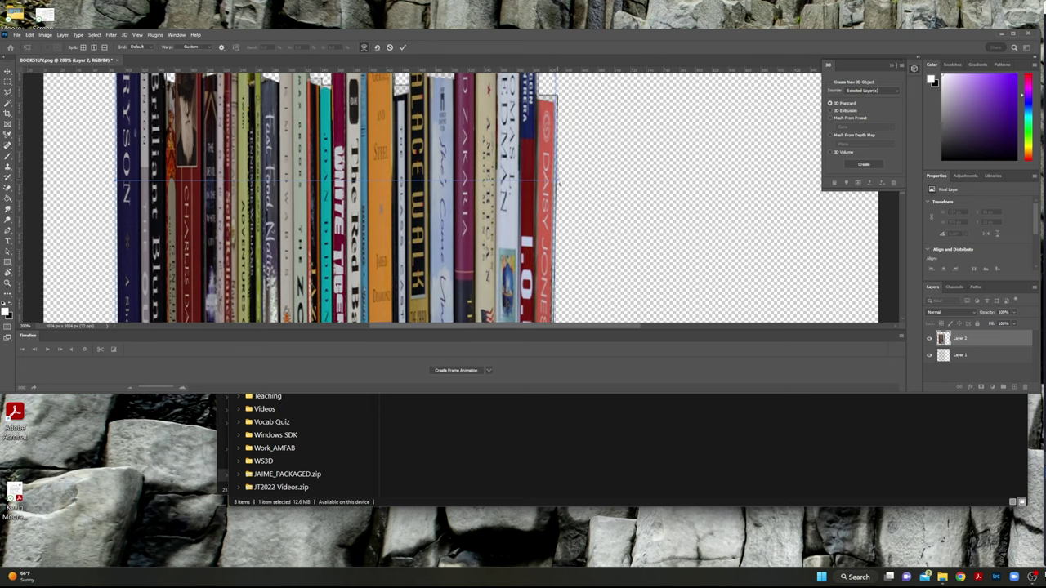
scroll(561, 230, "down", 1)
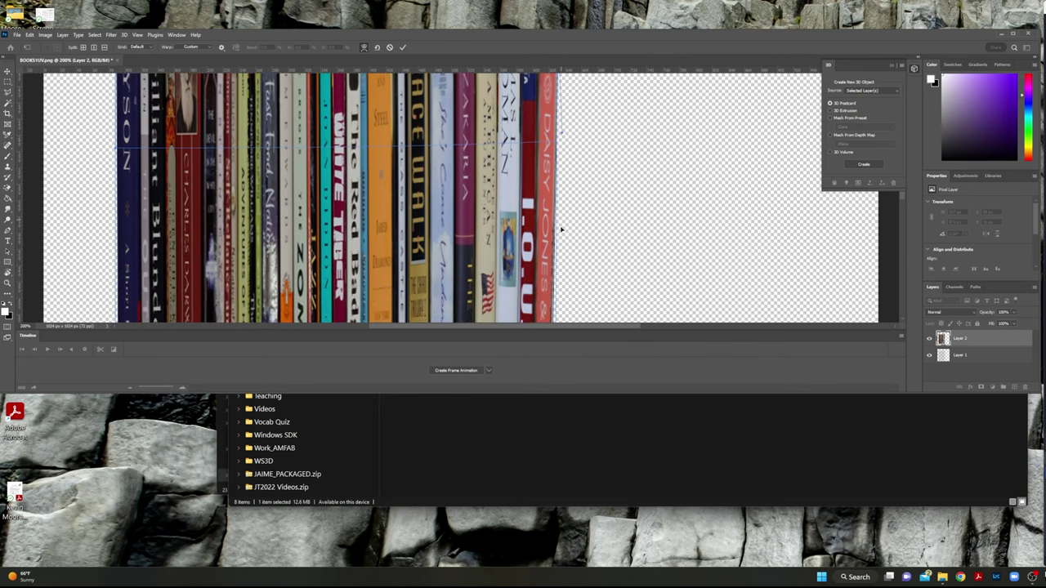
scroll(581, 260, "down", 8)
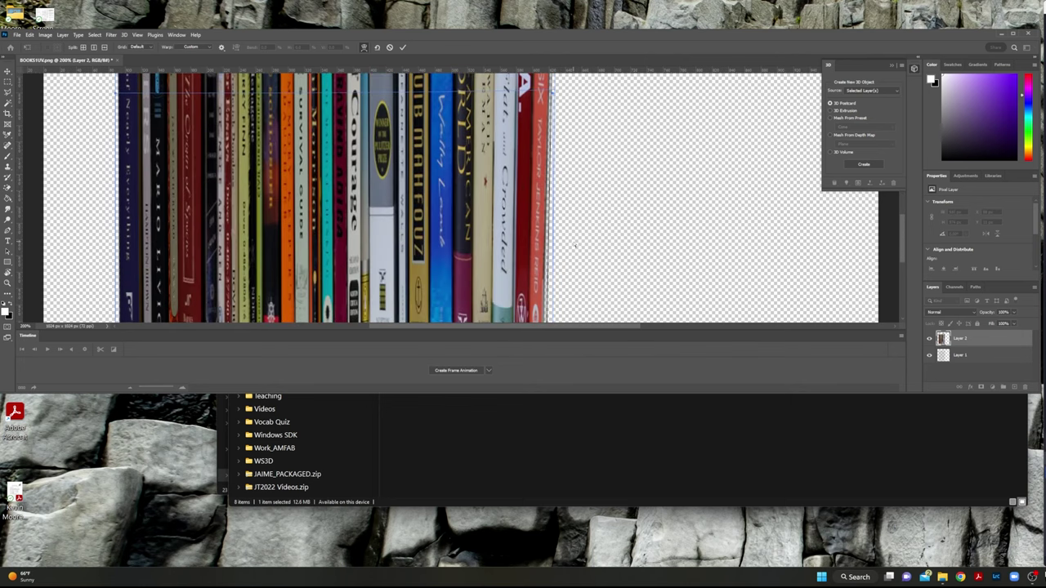
scroll(576, 245, "down", 2)
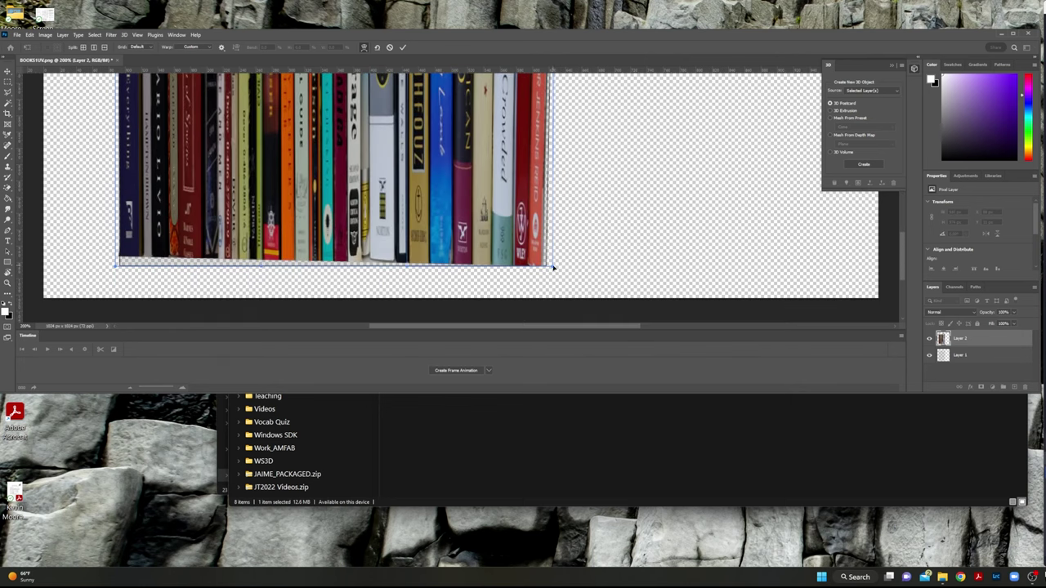
left_click_drag(553, 267, 560, 268)
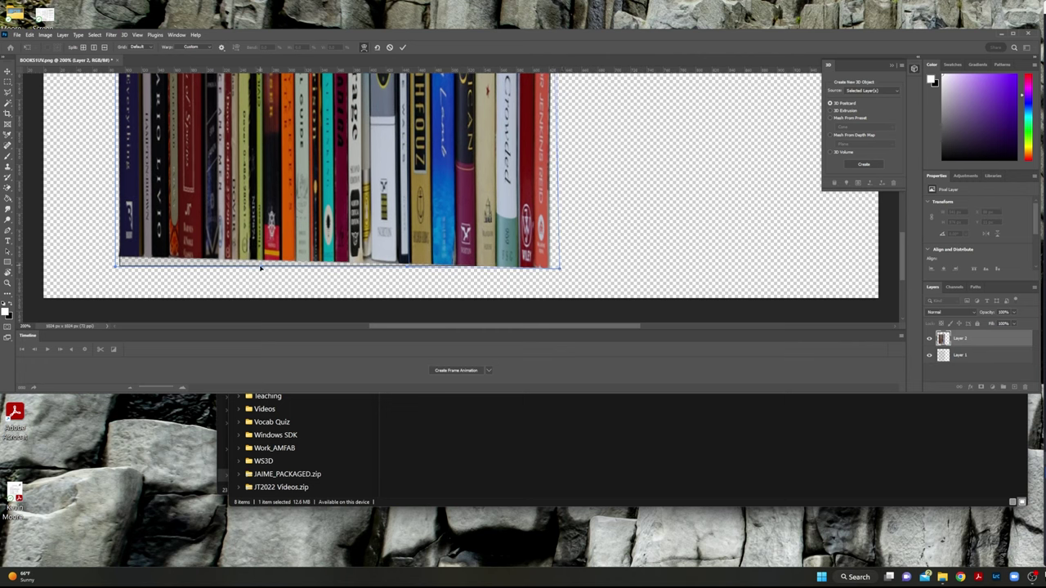
Step: Pull the lower-left corner and bottom edge of Layer 2's warp down to the silhouette's base
left_click_drag(260, 268, 263, 282)
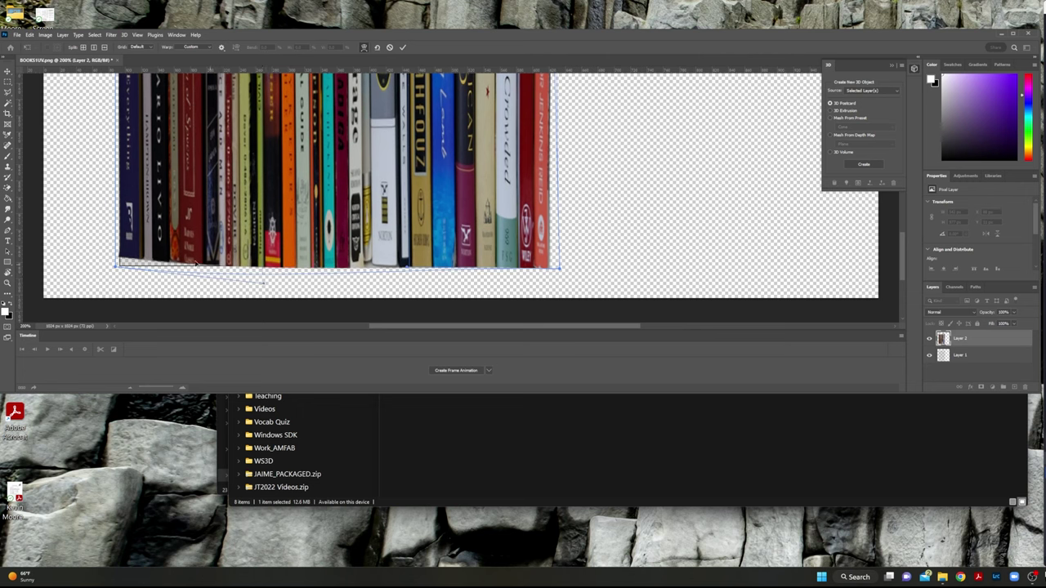
left_click_drag(116, 272, 115, 277)
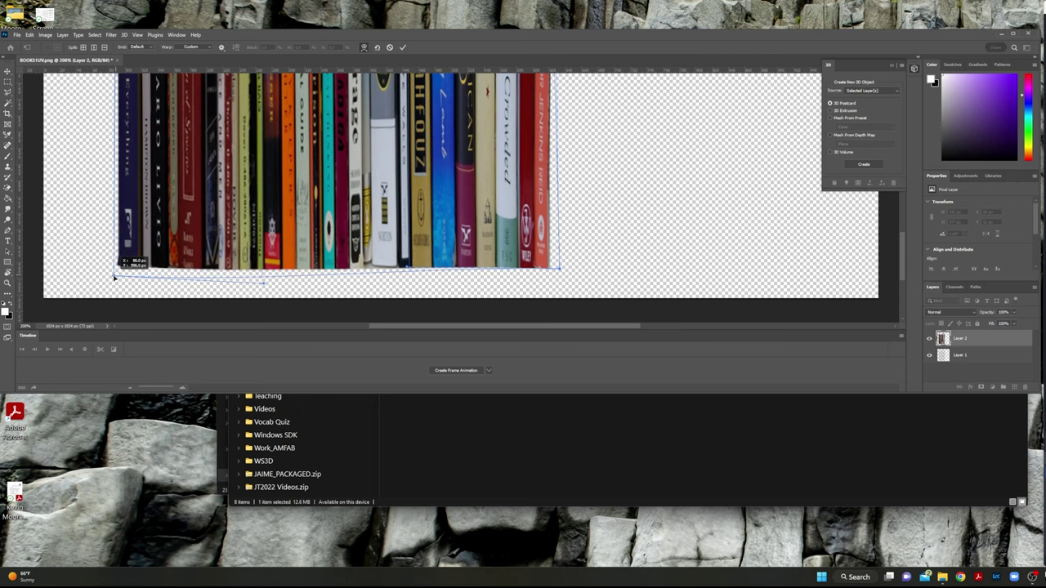
Step: Raise the top edge of Layer 2's warp slightly so the book tops fit the silhouette, and commit the warp
scroll(125, 197, "up", 8)
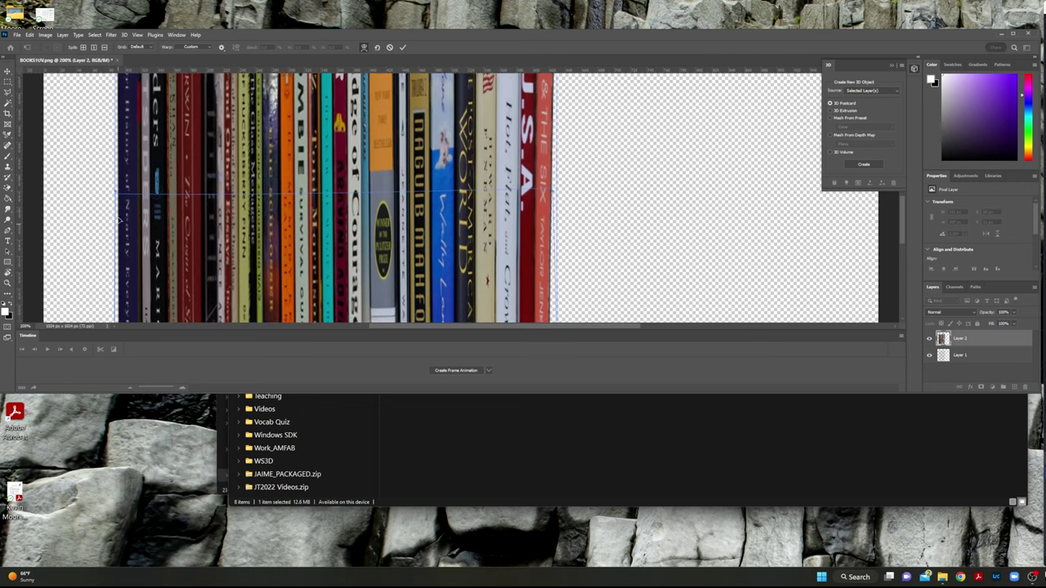
scroll(127, 194, "up", 8)
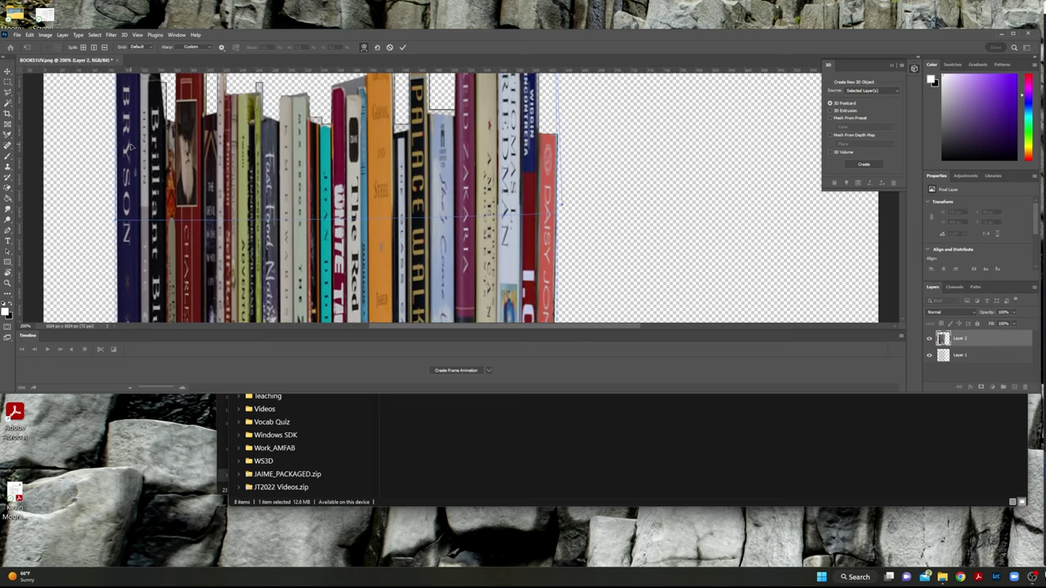
scroll(131, 148, "up", 4)
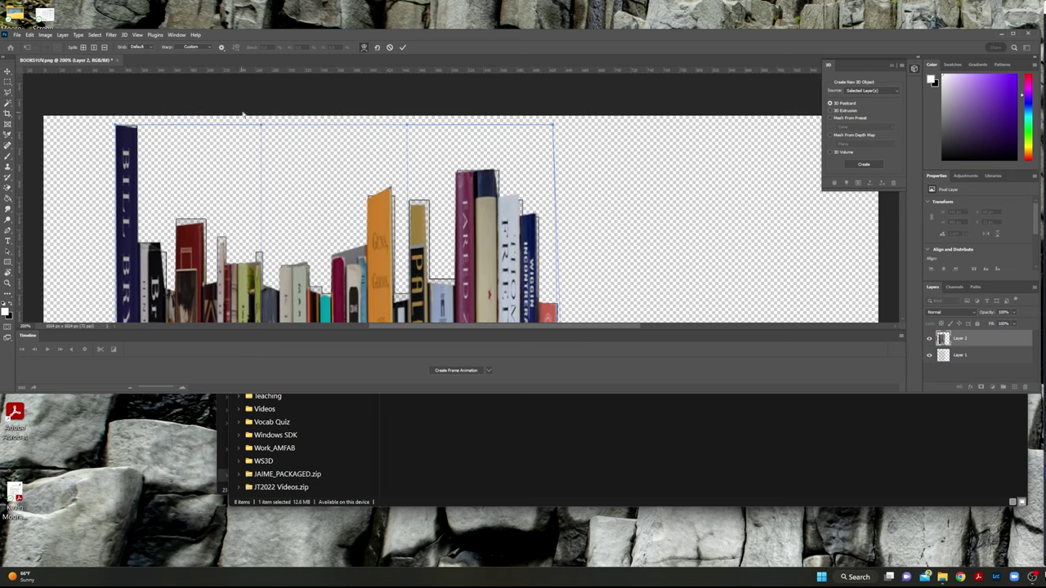
mouse_move(265, 127)
left_mouse_down()
mouse_move(287, 142)
mouse_move(262, 120)
left_mouse_up()
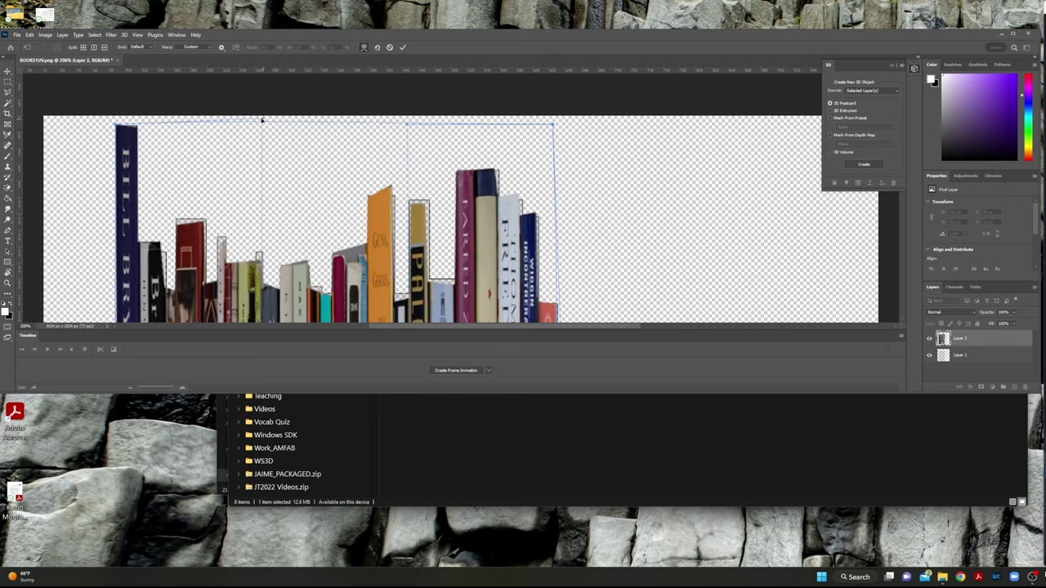
scroll(262, 232, "down", 2)
left_click_drag(262, 232, 303, 232)
scroll(314, 229, "up", 2)
scroll(387, 240, "down", 3)
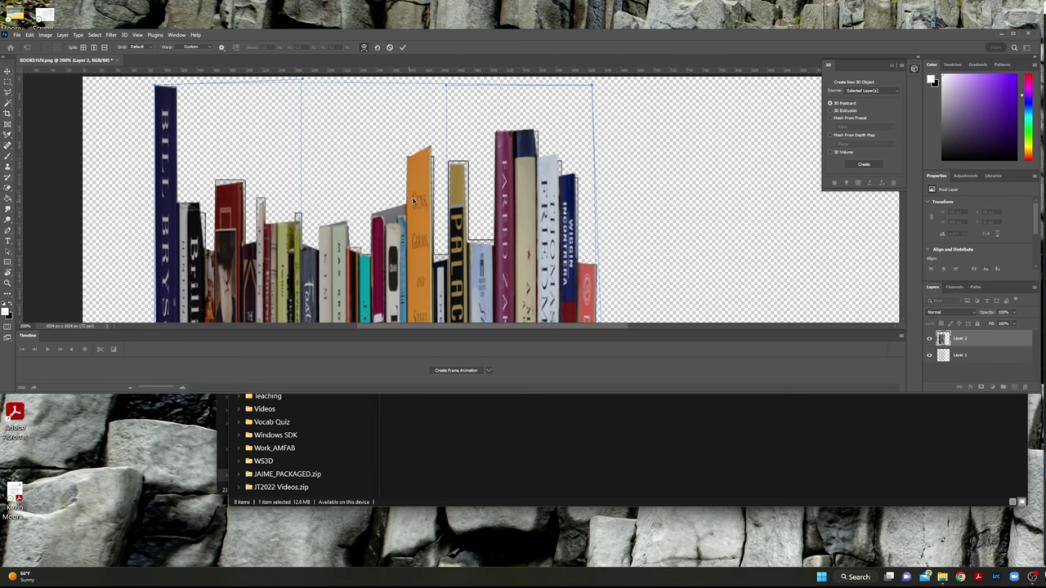
scroll(429, 184, "up", 4)
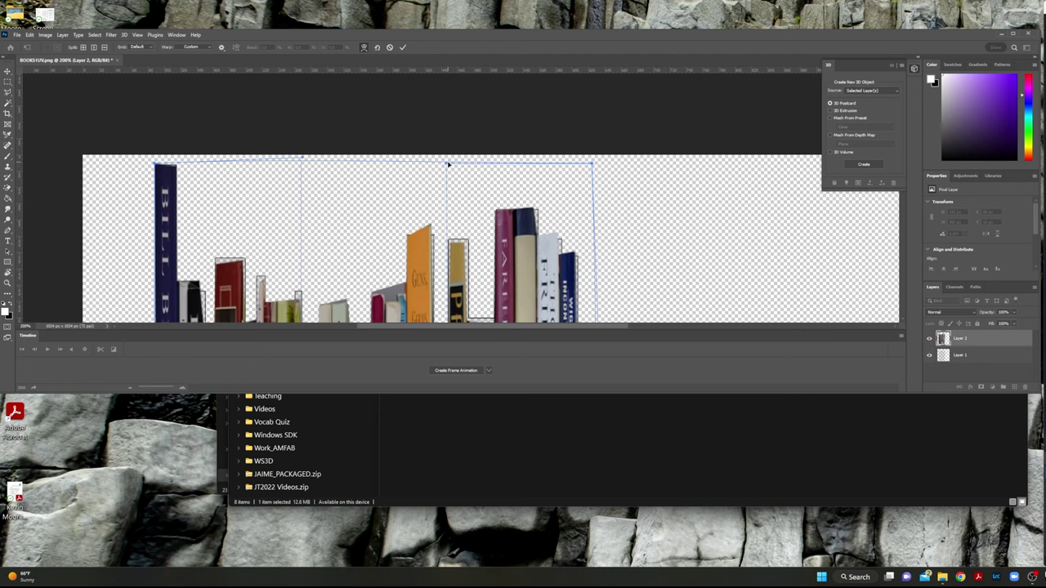
scroll(621, 264, "down", 5)
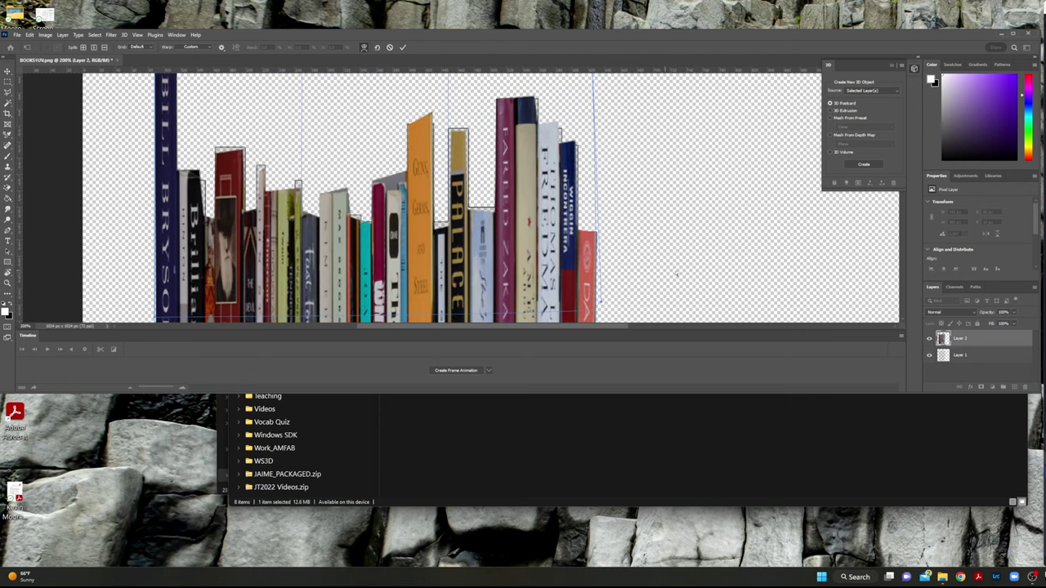
scroll(621, 263, "up", 5)
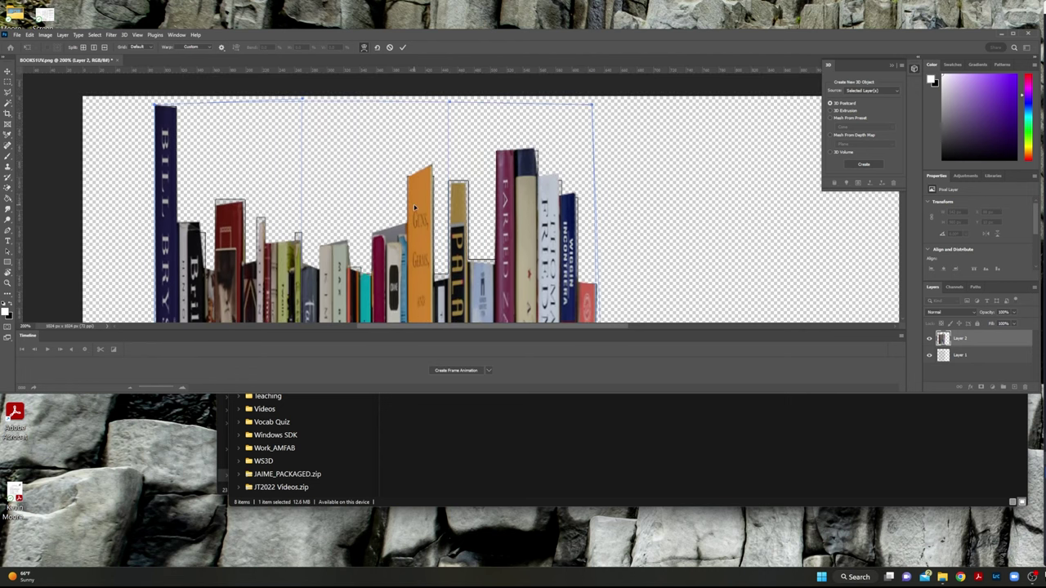
scroll(414, 208, "down", 5)
key("Return")
Step: Fill the transparent area around the books on Layer 2 with white, using the Paint Bucket
key("z")
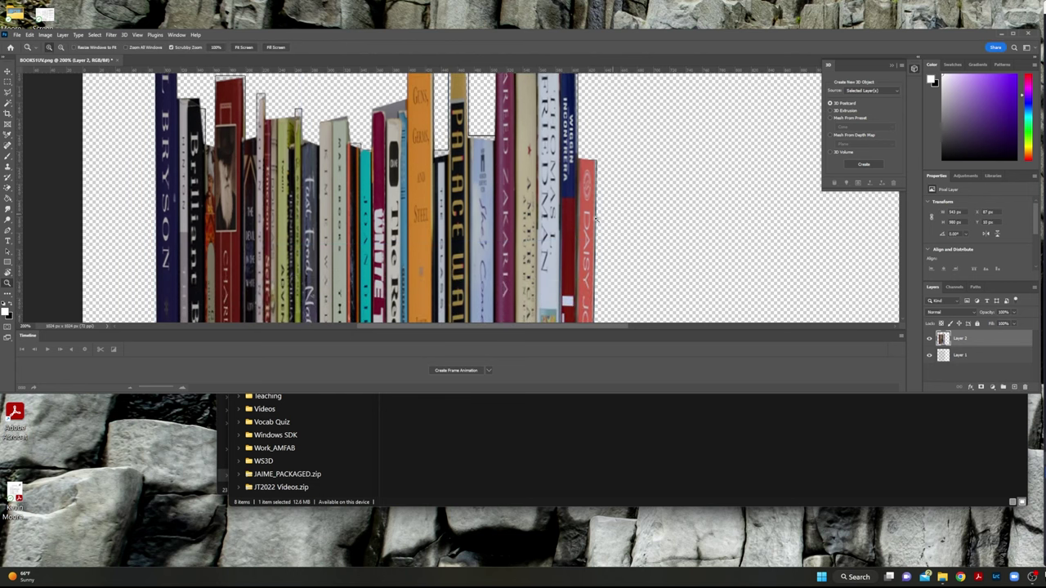
left_click_drag(700, 198, 651, 236)
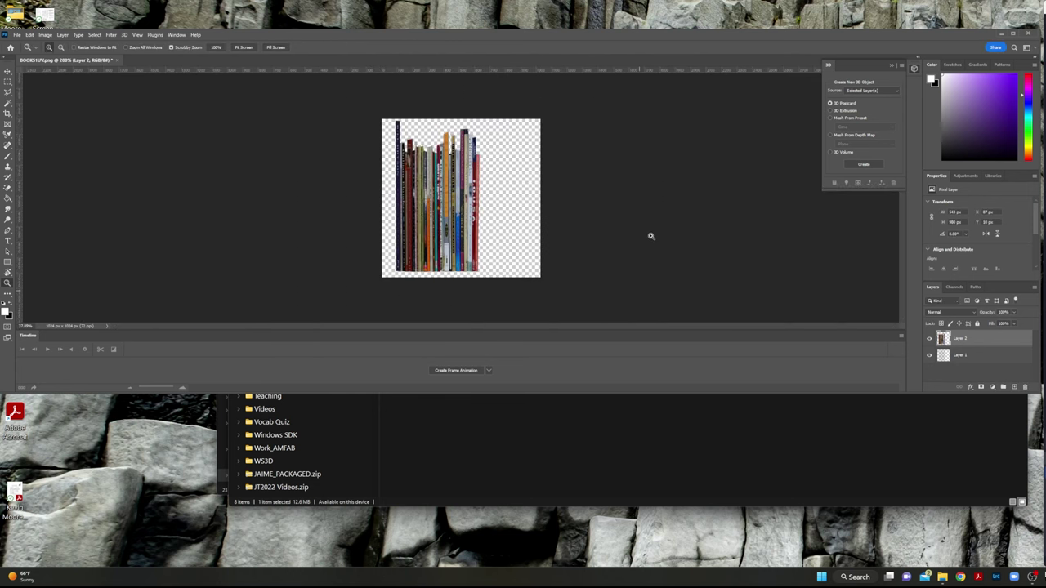
mouse_move(458, 185)
left_mouse_down()
mouse_move(486, 189)
mouse_move(468, 197)
left_mouse_up()
key("g")
left_click(527, 198)
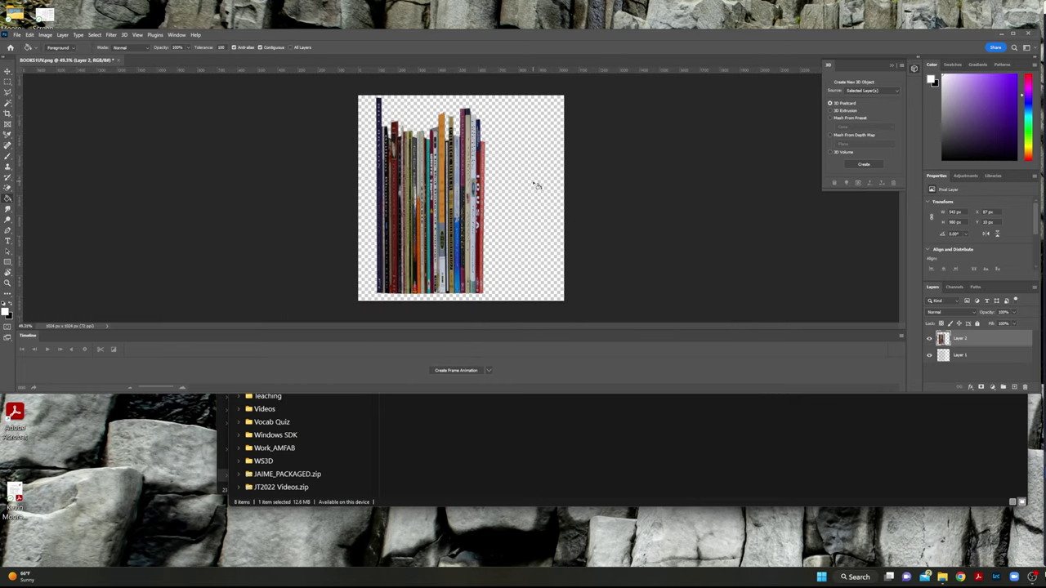
key("ctrl+BackSpace")
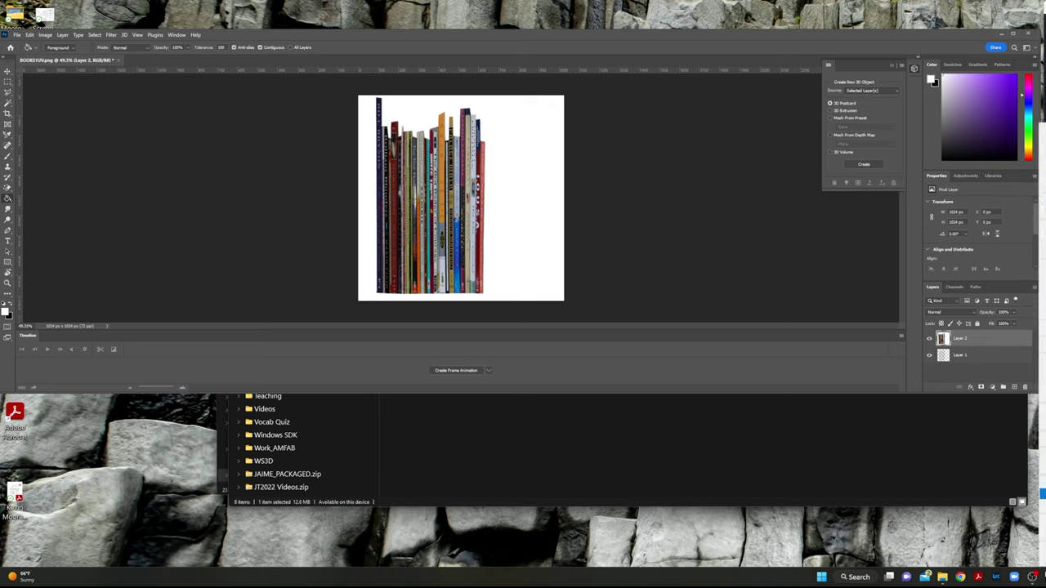
Step: Reduce the document to Layer 2 alone and save the texture as BOOKS1UV.png
left_click(1043, 493)
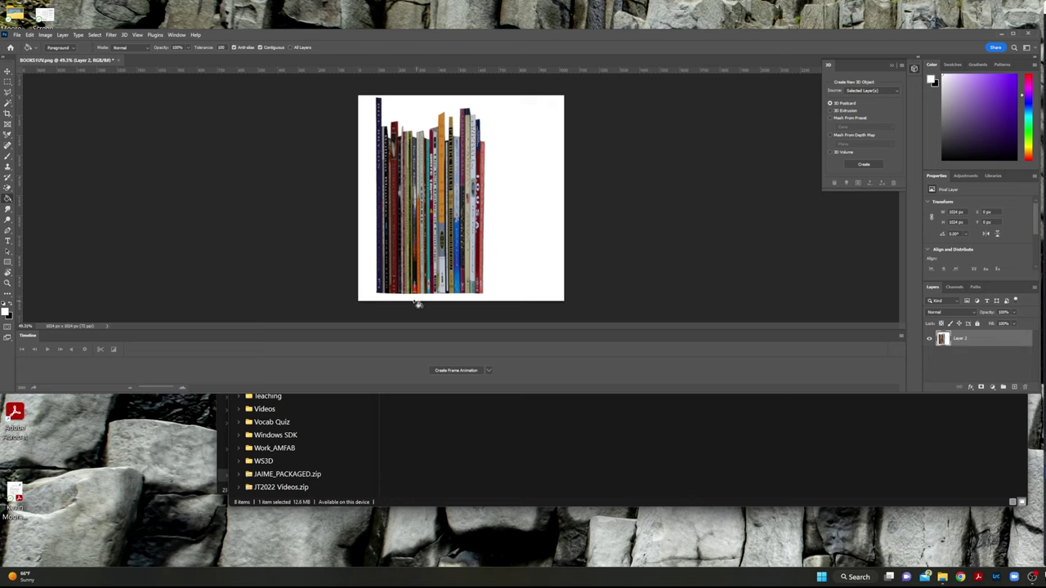
left_click(16, 35)
left_click(32, 170)
Step: Switch to Blender's Modeling workspace and put the book block in Object Mode
left_click(1000, 35)
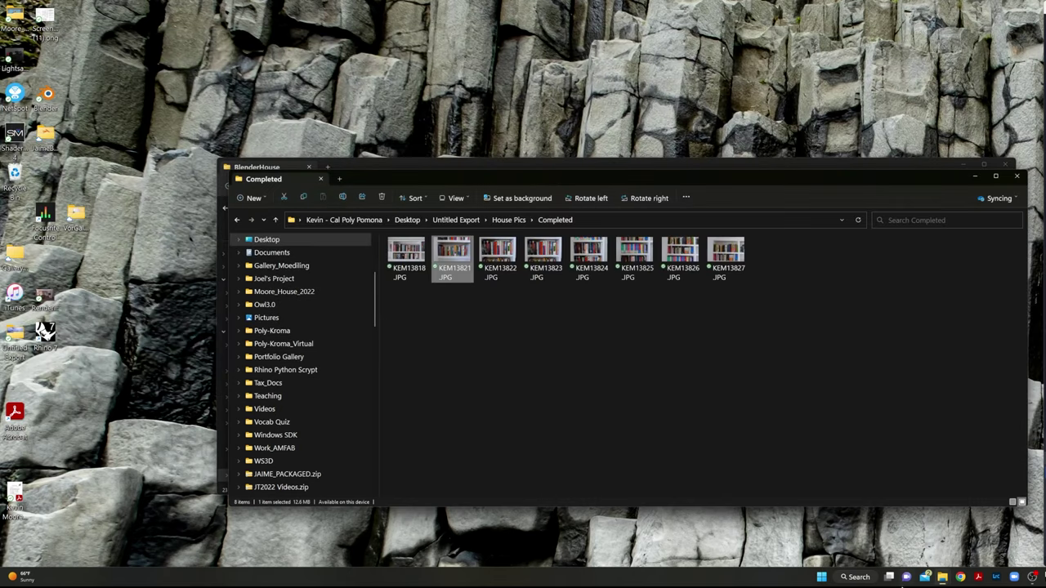
double_click(45, 95)
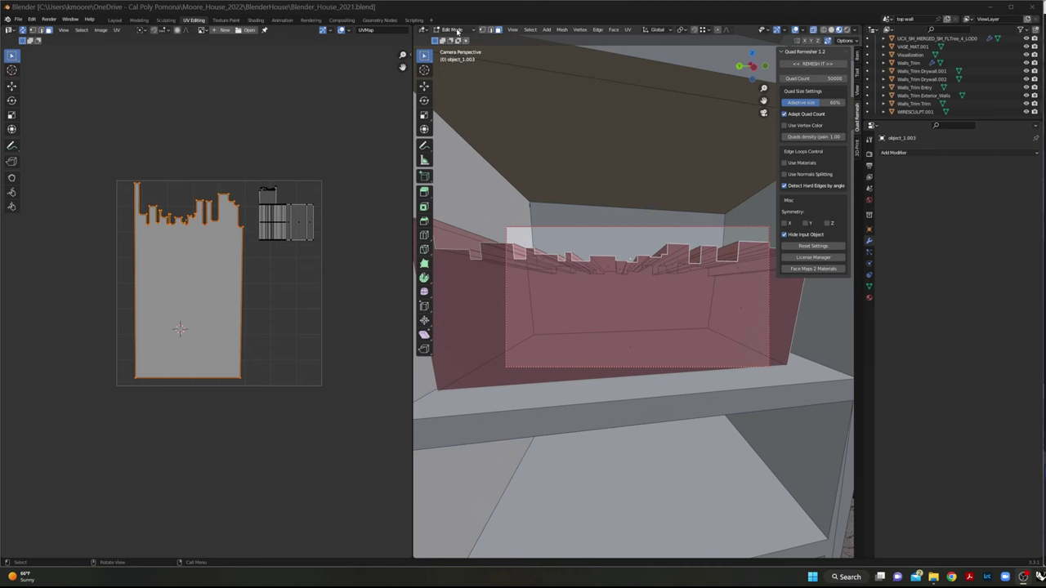
left_click(145, 20)
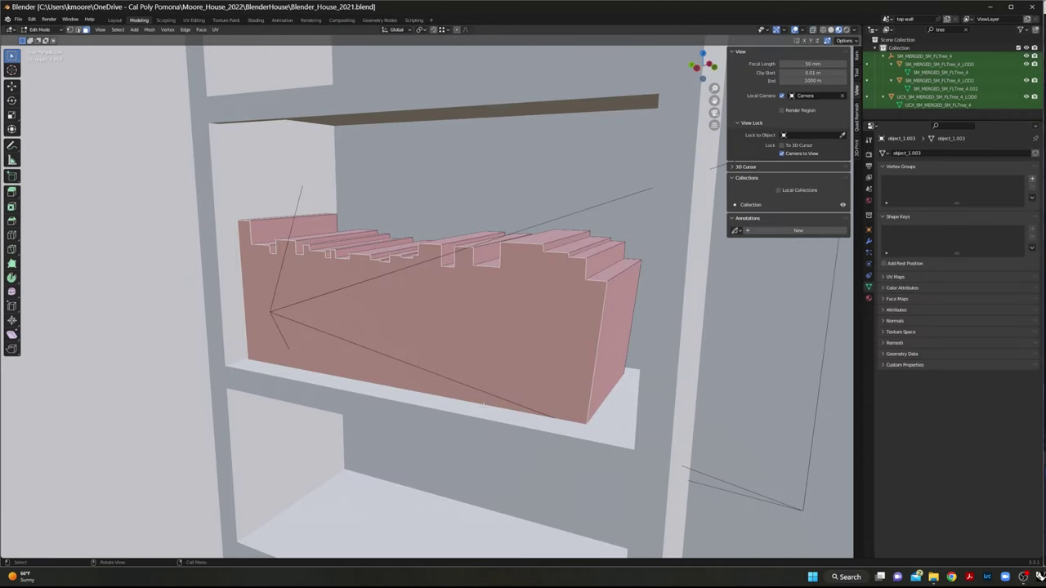
key("Tab")
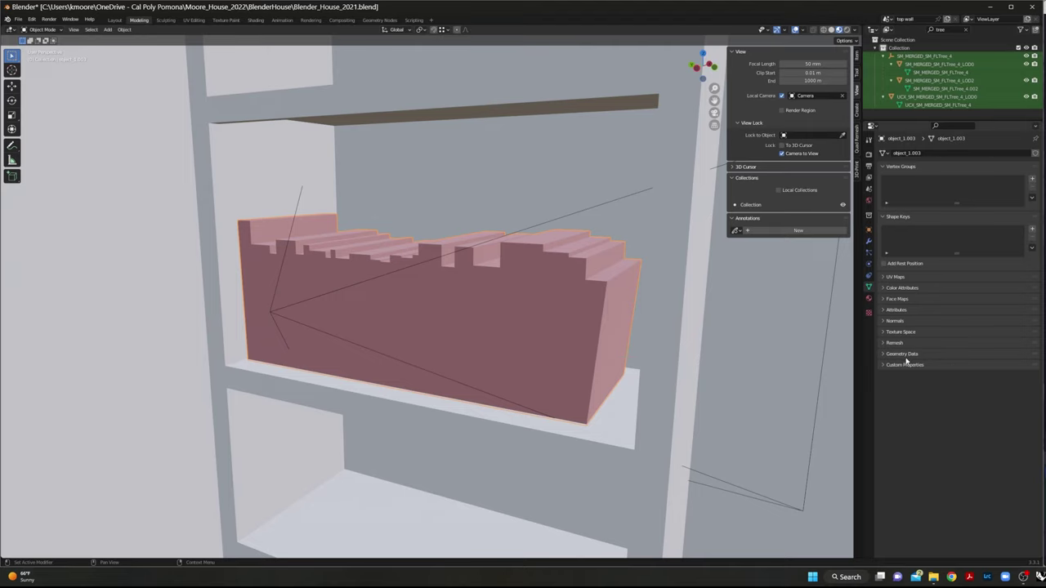
Step: Apply BOOKS1UV.png as an Image Texture to the Base Color of the book block's material
left_click(869, 298)
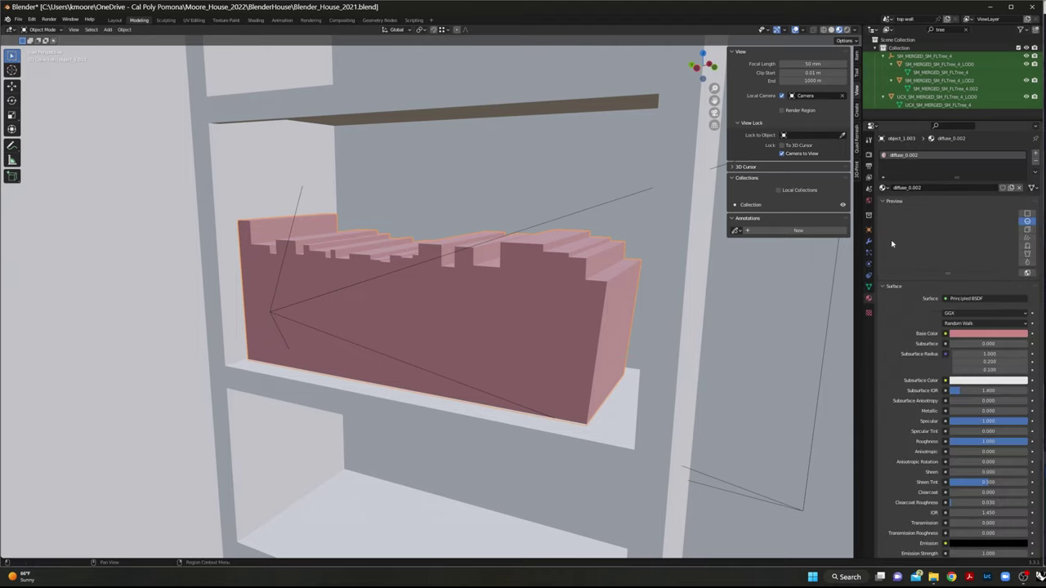
left_click(945, 334)
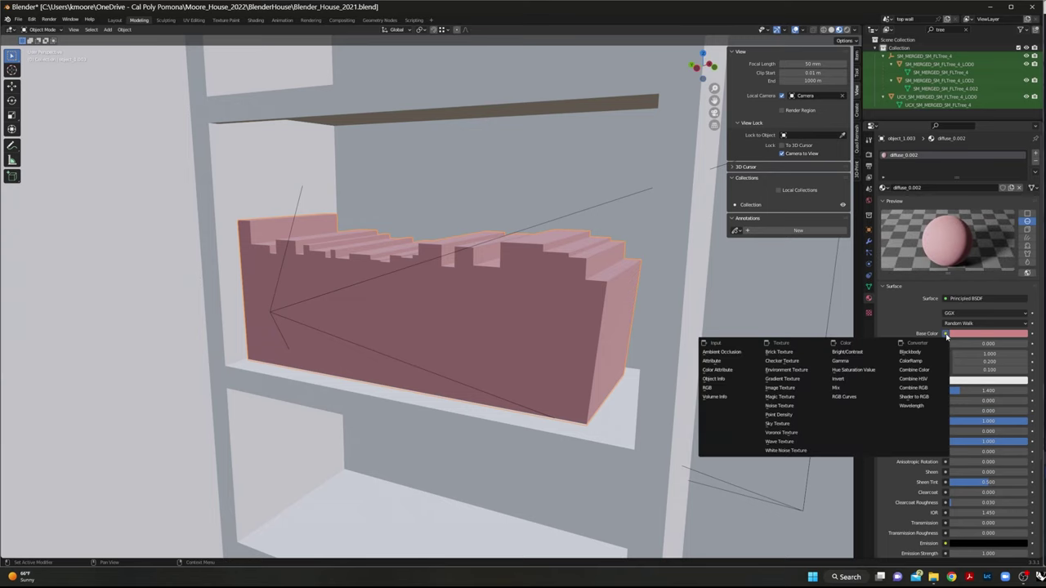
left_click(776, 388)
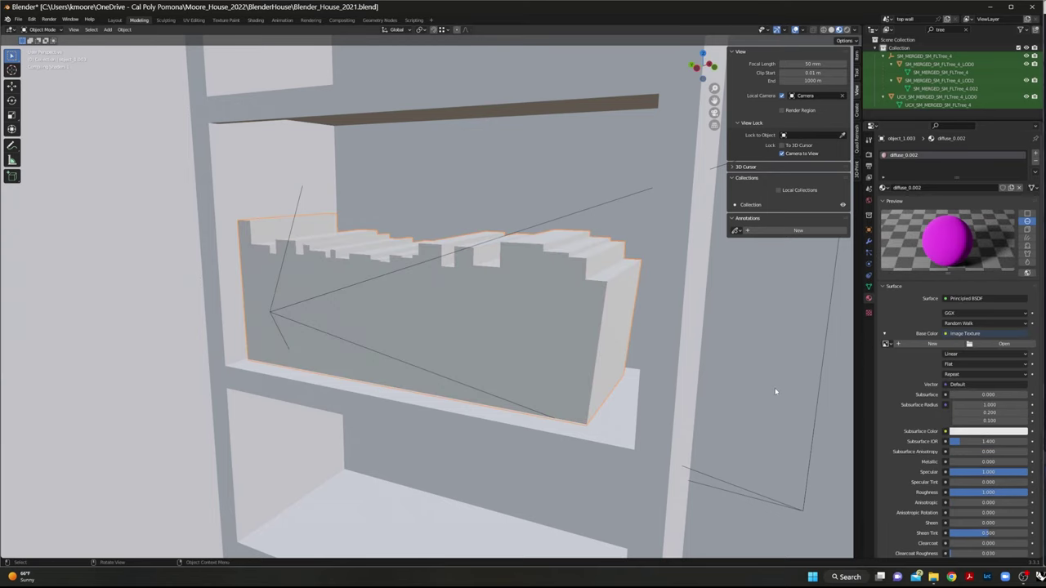
left_click(1003, 343)
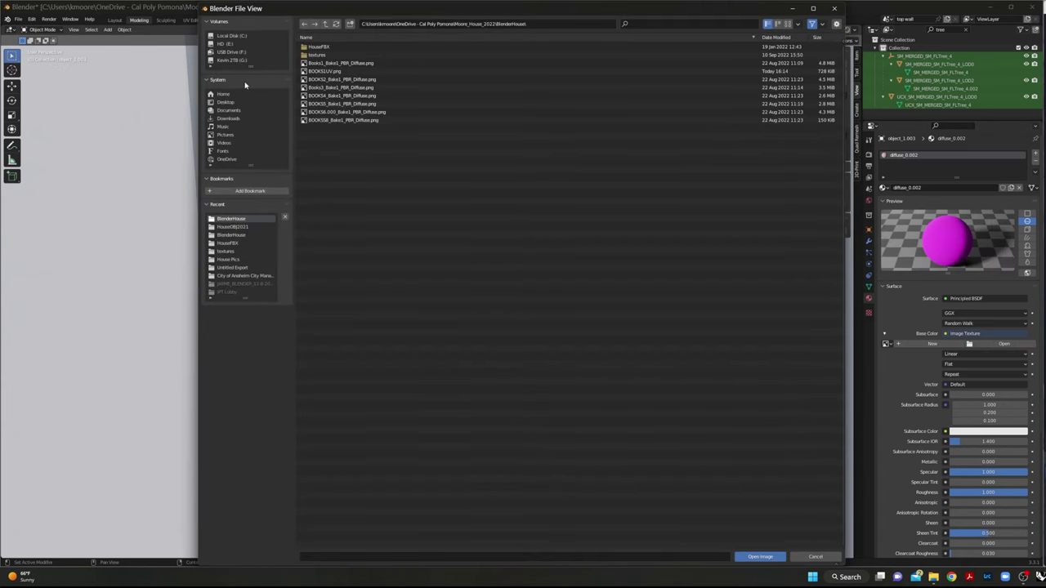
left_click(325, 71)
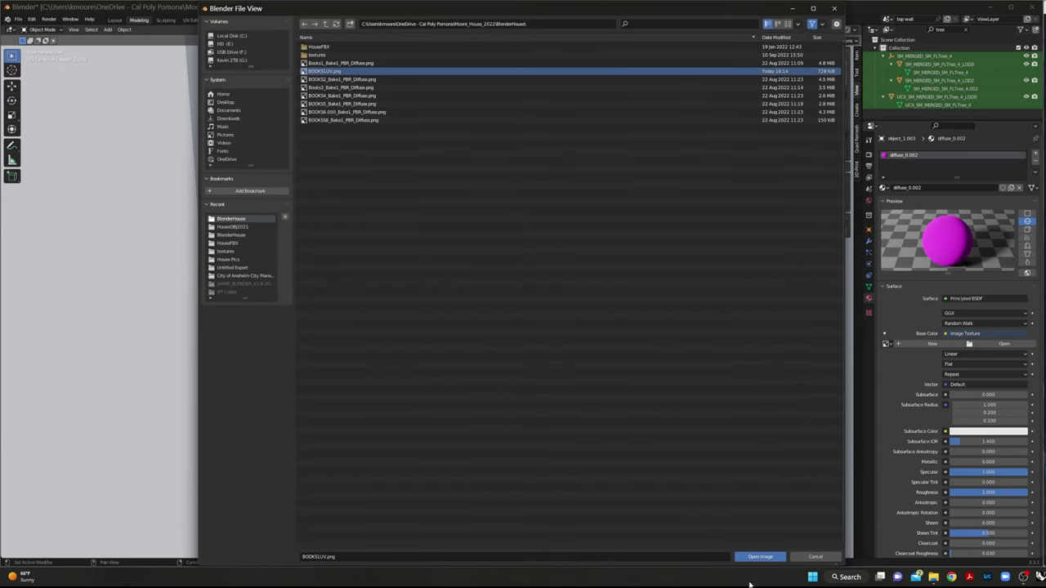
left_click(760, 557)
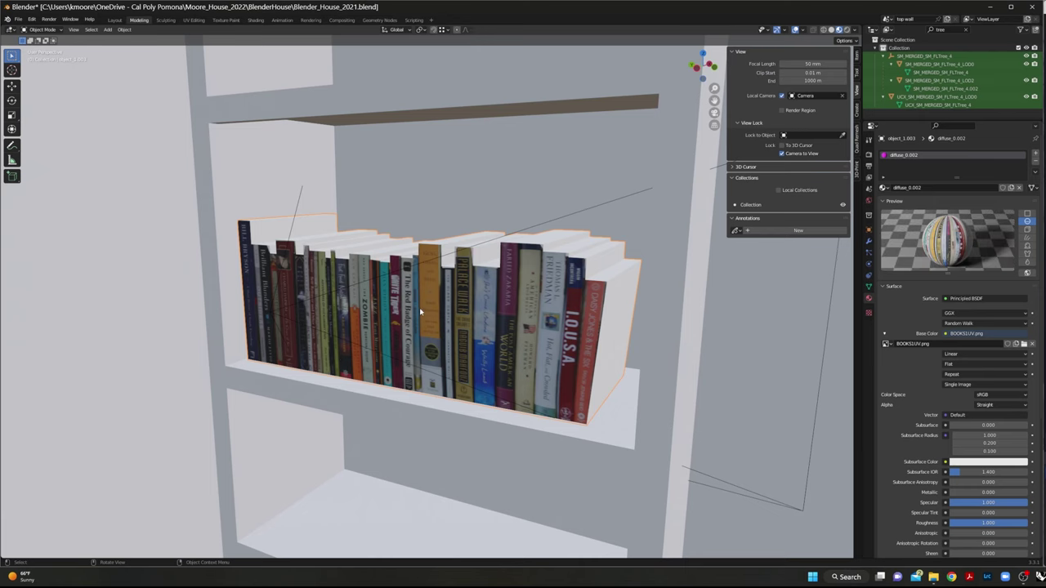
Step: Examine how the texture fits the book block's spines and tops, both close up and from across the office
middle_click_drag(406, 330, 477, 359)
scroll(474, 305, "up", 10)
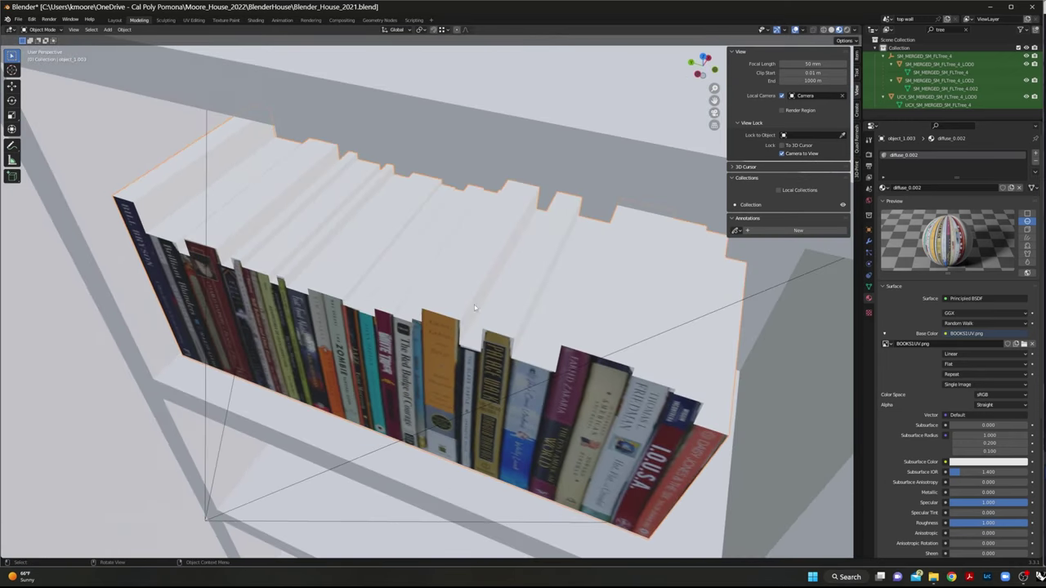
scroll(532, 302, "down", 10)
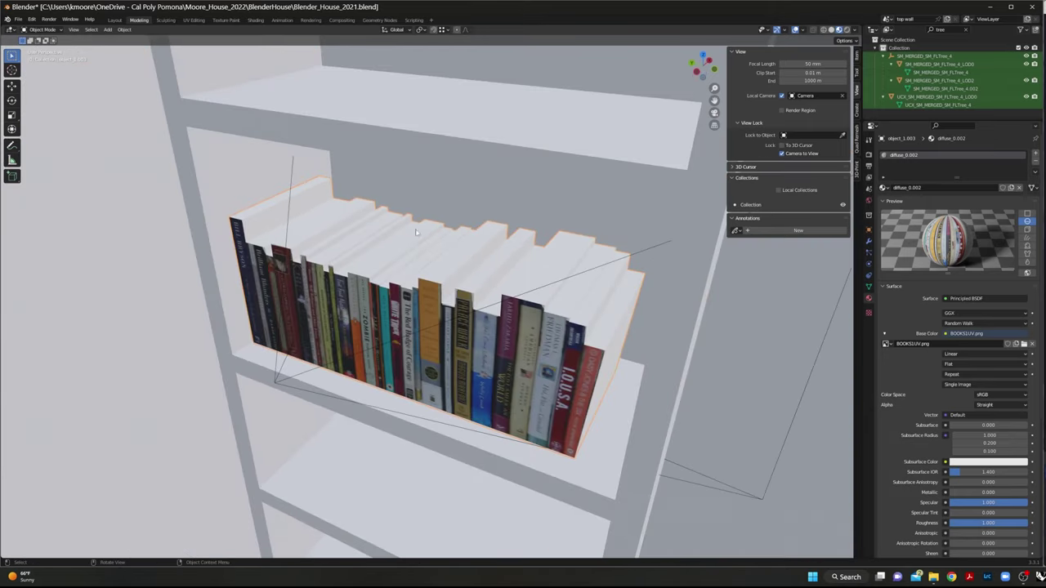
middle_click_drag(414, 240, 426, 230)
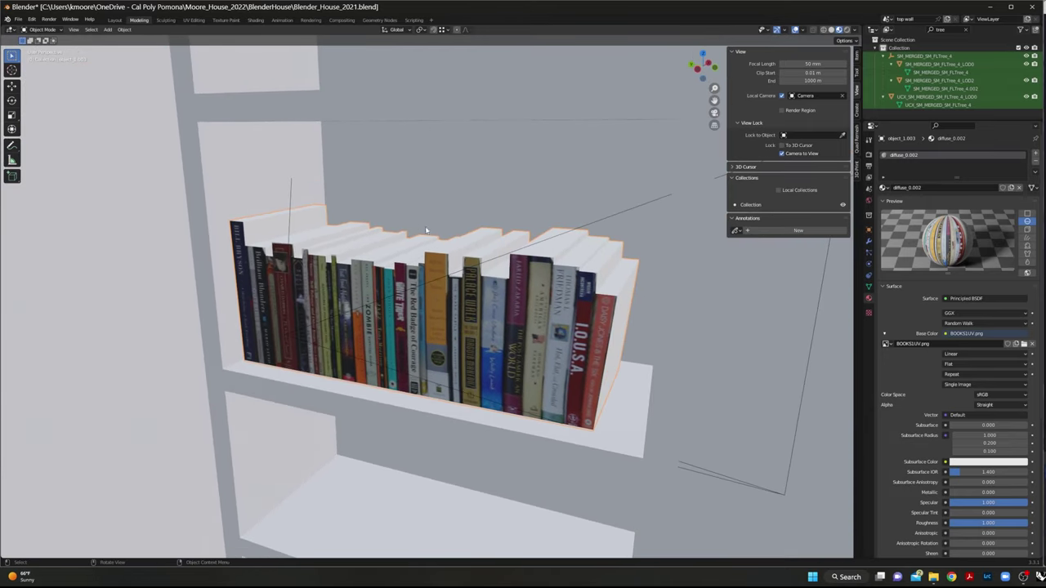
middle_click_drag(580, 278, 594, 325)
scroll(594, 325, "down", 10)
scroll(555, 327, "up", 6)
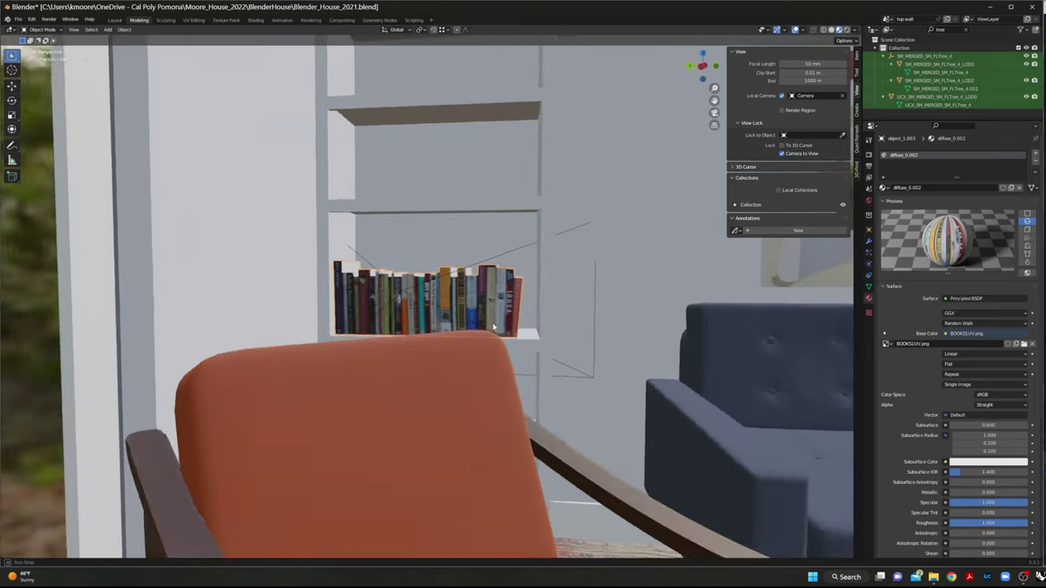
scroll(484, 353, "down", 3)
scroll(440, 439, "down", 4)
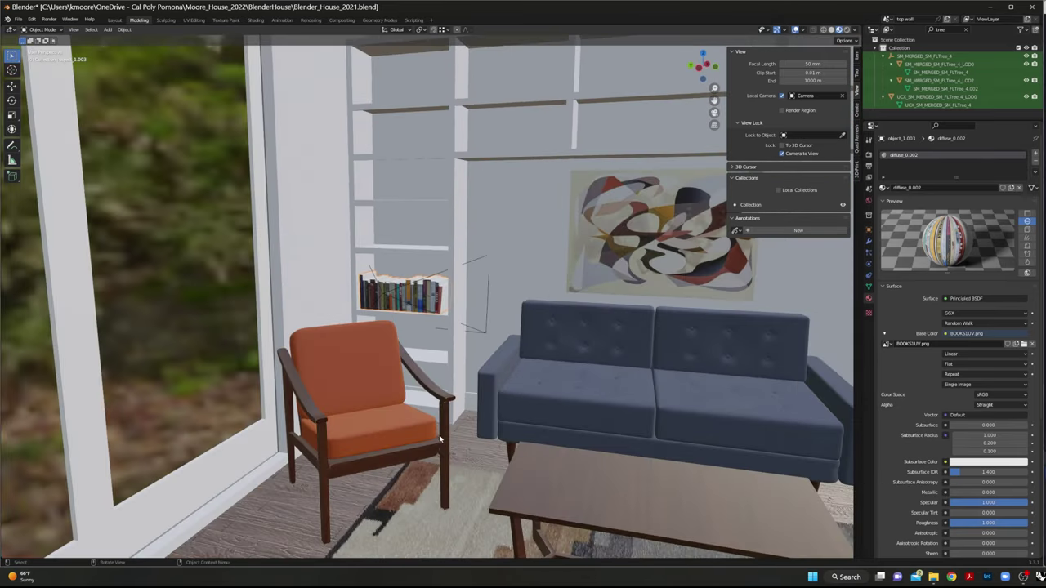
Step: Examine the office's wall of bookshelves and the books on its shelves from several angles
middle_click_drag(467, 396, 258, 301)
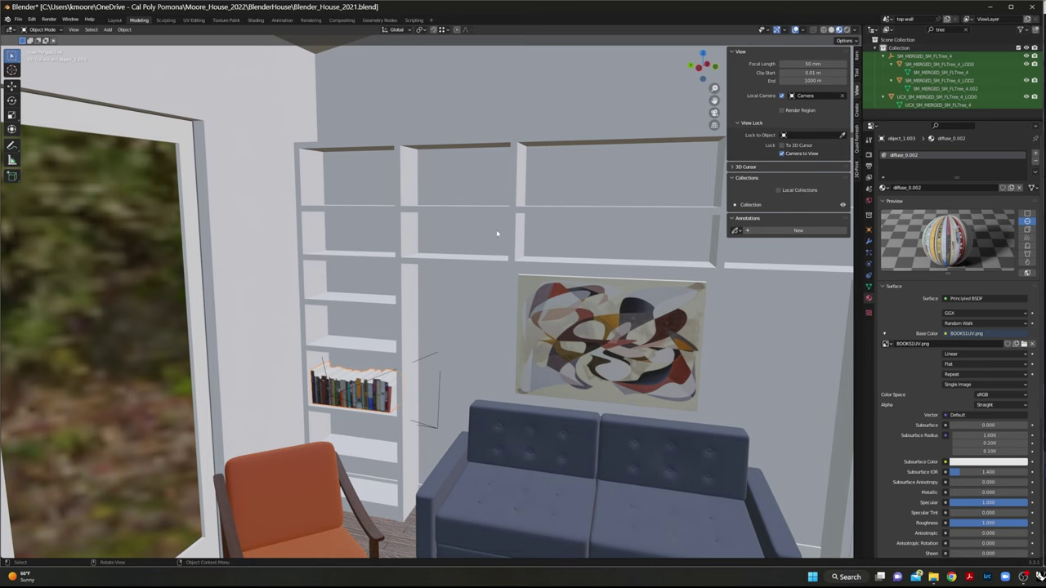
middle_click_drag(497, 233, 469, 238, "shift")
middle_click_drag(666, 273, 518, 264)
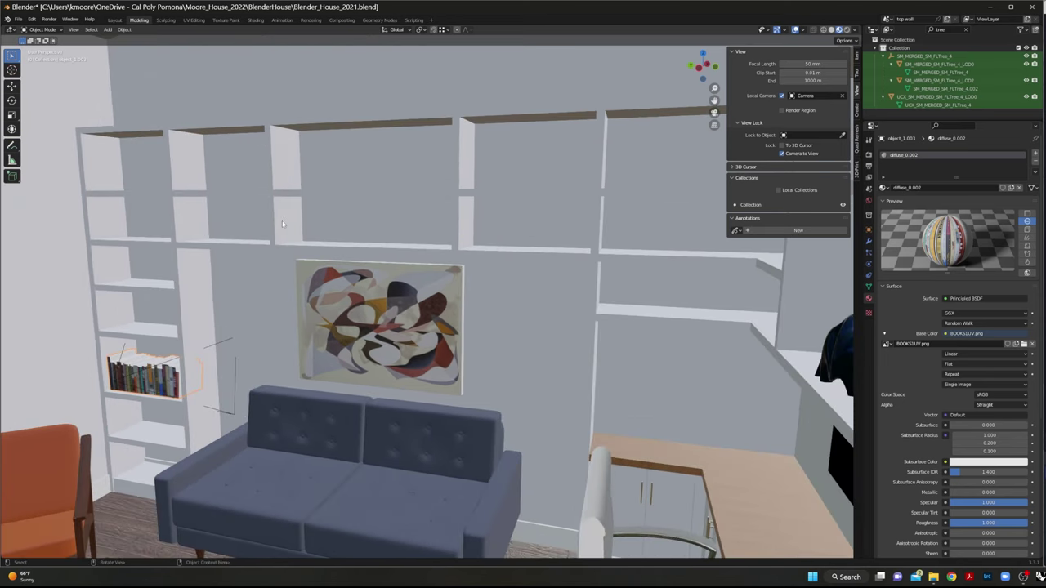
middle_click_drag(196, 361, 232, 353)
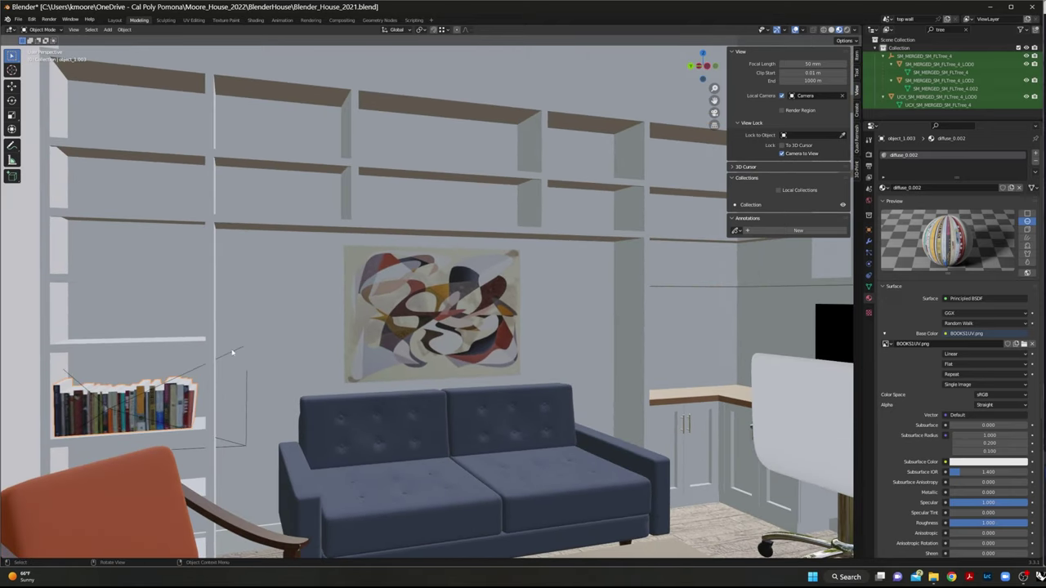
mouse_move(489, 406)
middle_mouse_down()
mouse_move(308, 431)
mouse_move(598, 396)
mouse_move(457, 359)
middle_mouse_up()
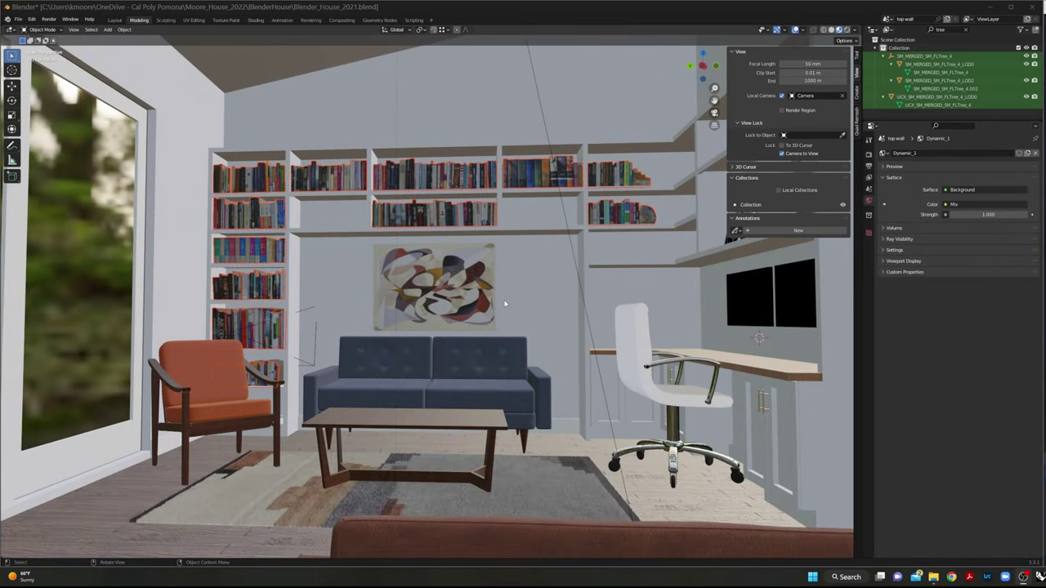
middle_click_drag(505, 304, 535, 286)
scroll(310, 277, "down", 2)
scroll(323, 283, "up", 3)
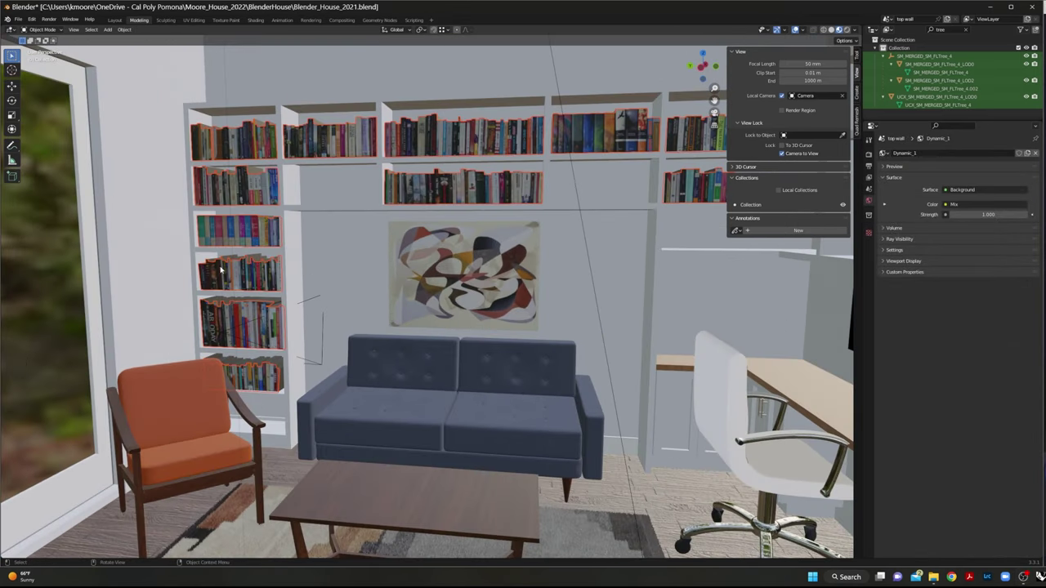
Step: Select all the book blocks on the office shelves and join them into a single object
mouse_move(221, 269)
middle_mouse_down()
mouse_move(219, 227)
mouse_move(213, 311)
mouse_move(240, 294)
mouse_move(258, 262)
middle_mouse_up()
scroll(212, 310, "up", 4)
scroll(213, 310, "down", 4)
scroll(258, 263, "down", 2)
scroll(257, 262, "up", 3)
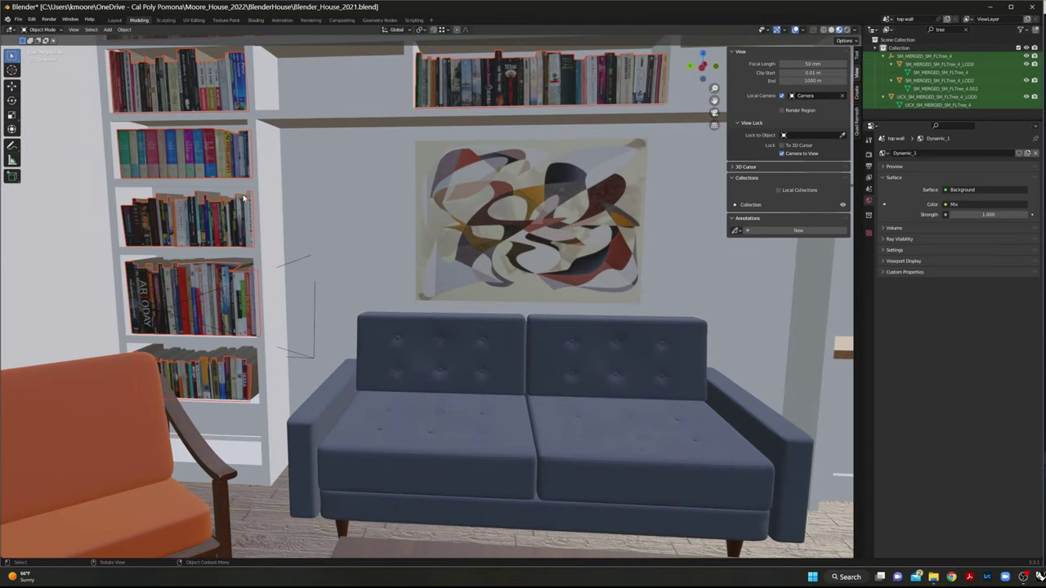
scroll(245, 201, "down", 3)
middle_click_drag(413, 291, 334, 343, "shift")
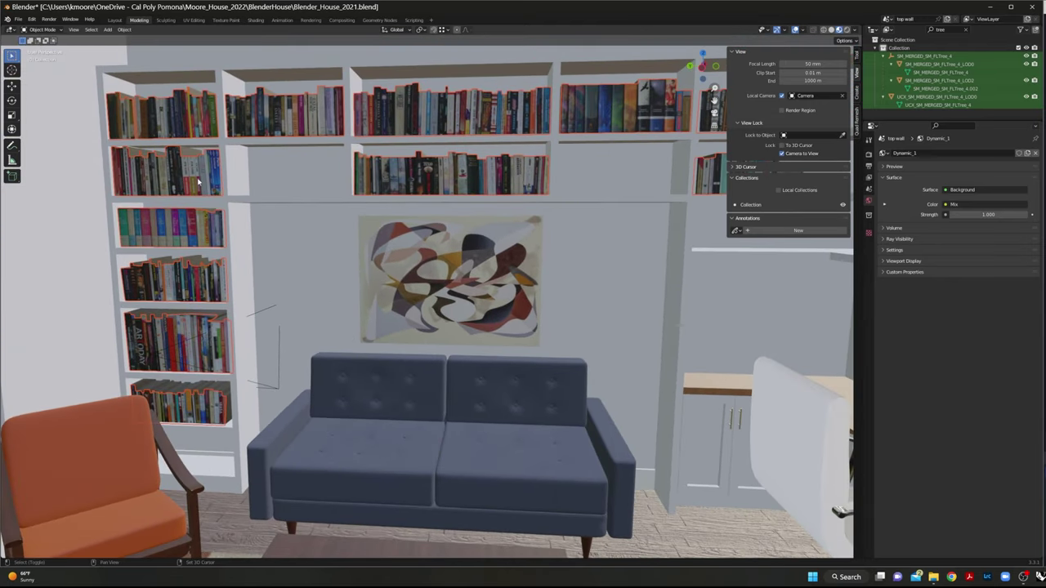
left_click(188, 153)
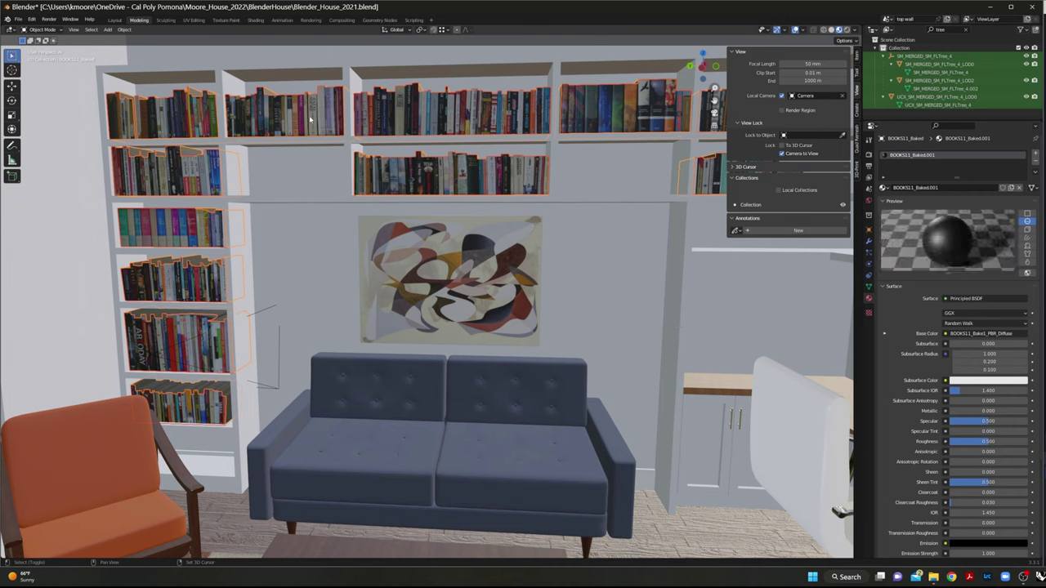
middle_click_drag(575, 143, 459, 162, "shift")
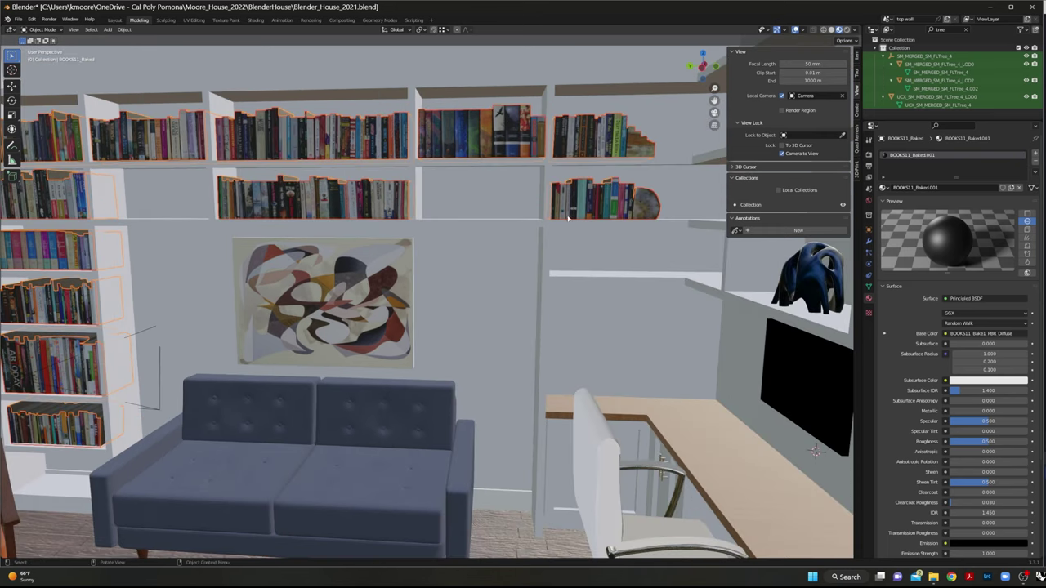
scroll(340, 260, "down", 8)
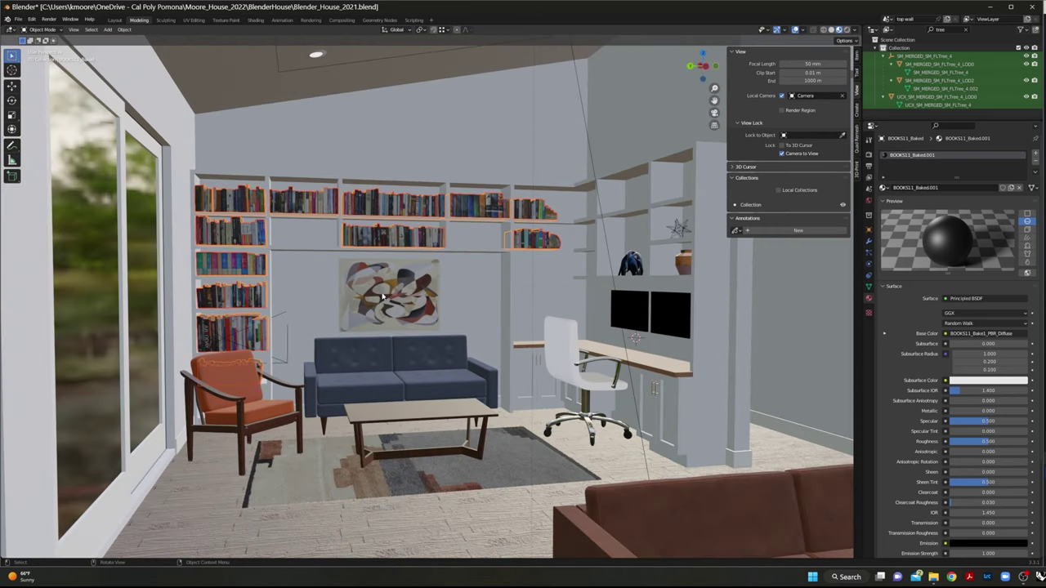
key("ctrl+j")
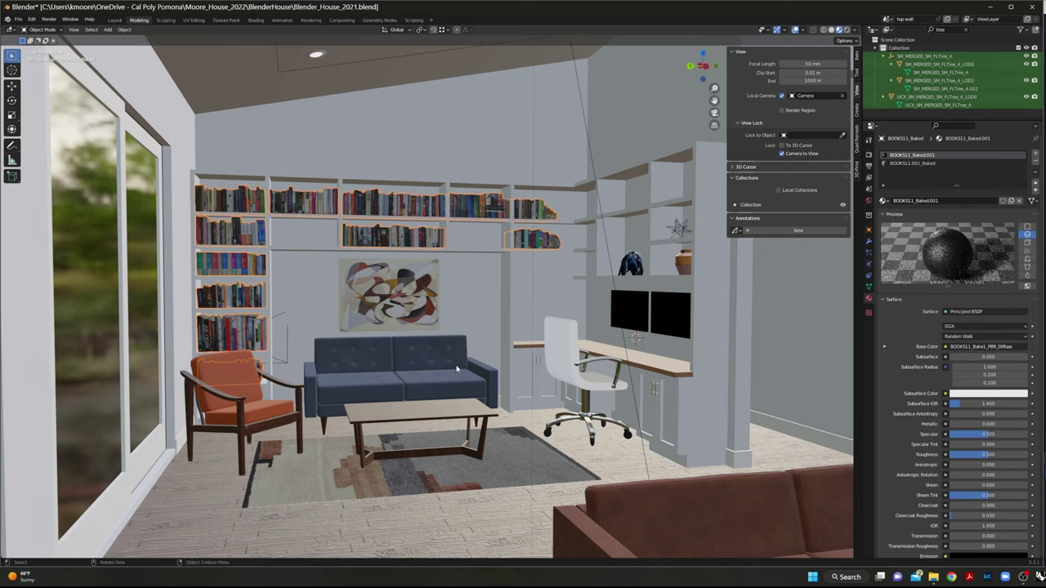
Step: Add the joined books object to SimpleBake's list of bake objects in the render settings
middle_click_drag(370, 93, 339, 171)
scroll(340, 212, "up", 4)
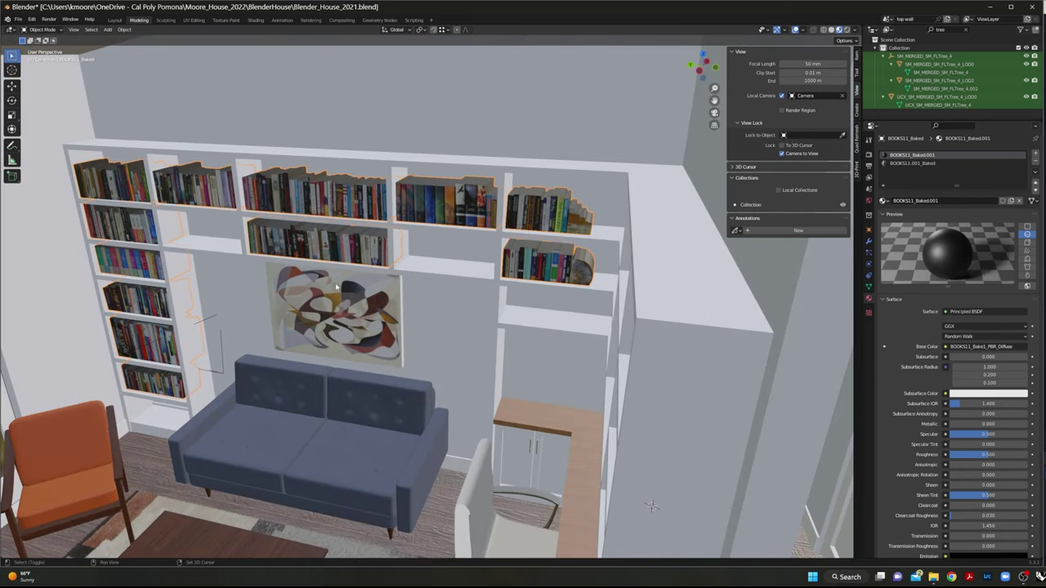
middle_click_drag(277, 304, 357, 276, "shift")
middle_click_drag(357, 276, 420, 238)
scroll(420, 238, "up", 1)
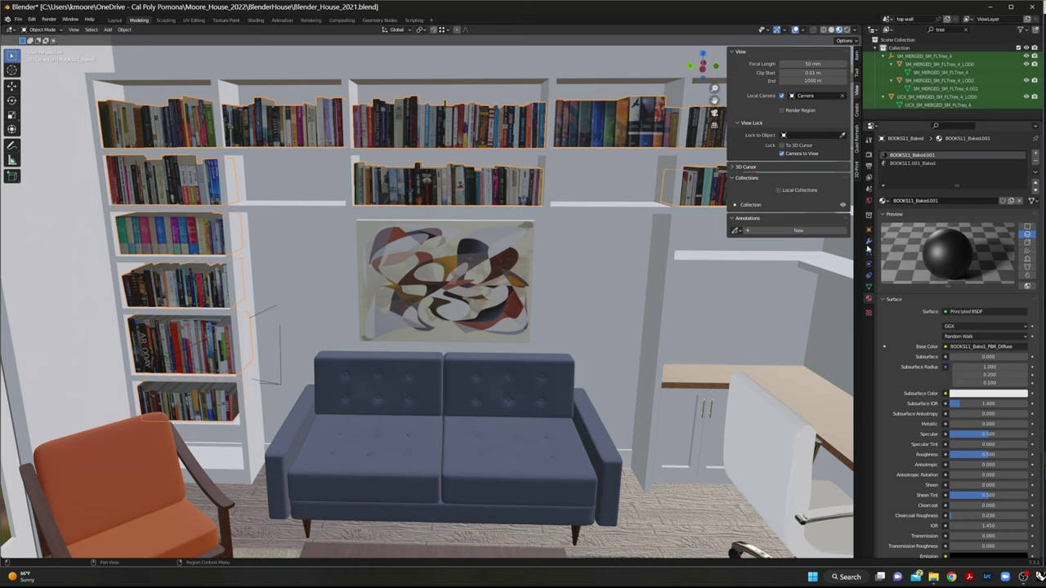
left_click(870, 240)
left_click(869, 153)
scroll(972, 423, "down", 4)
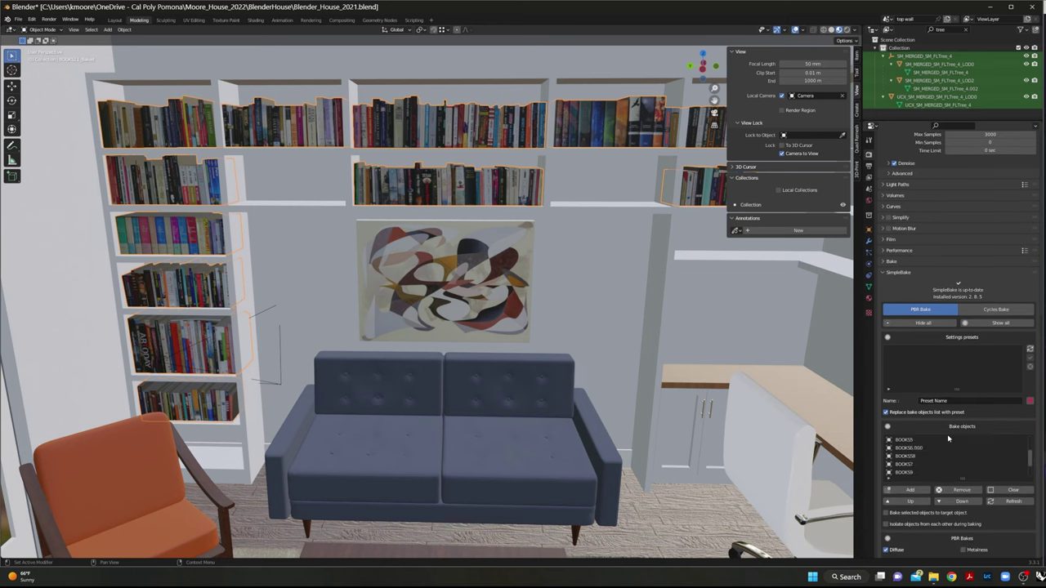
left_click(911, 490)
scroll(918, 449, "down", 6)
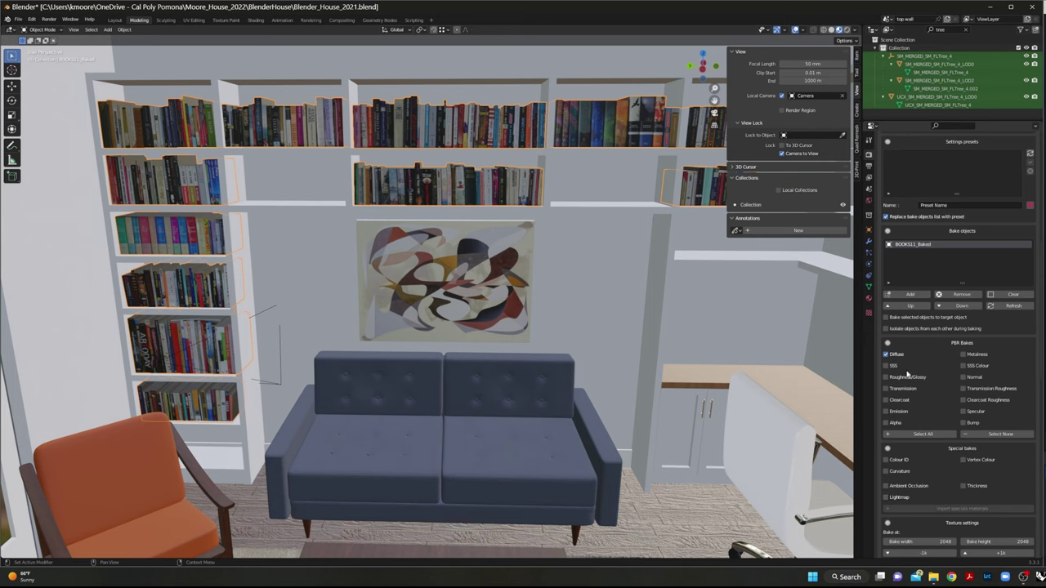
scroll(954, 375, "down", 3)
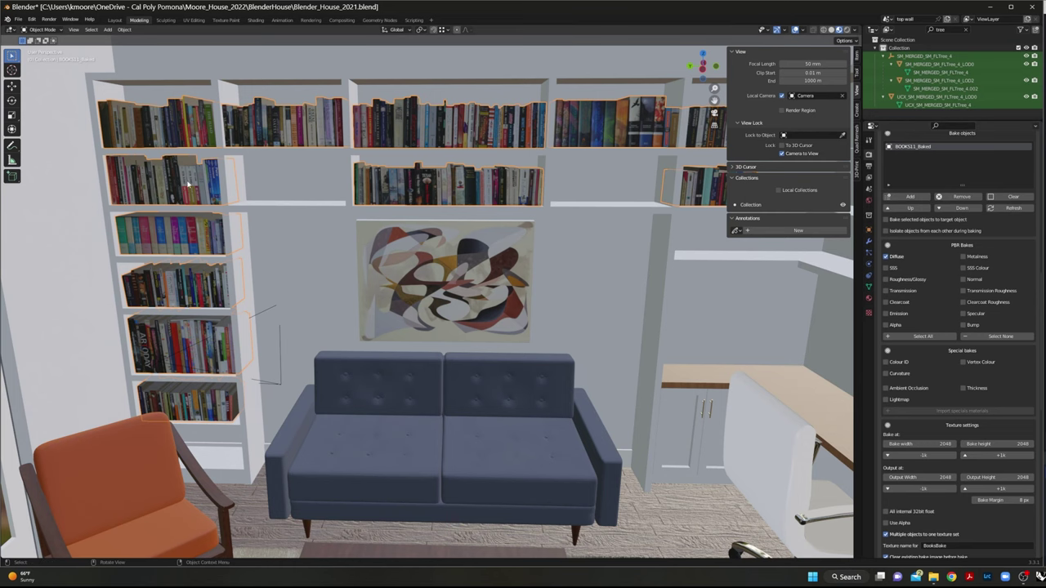
Step: Hide everything in the scene except the joined books object
scroll(275, 180, "up", 2)
scroll(275, 179, "down", 2)
mouse_move(275, 179)
middle_mouse_down("shift")
mouse_move(322, 193)
mouse_move(282, 185)
middle_mouse_up("shift")
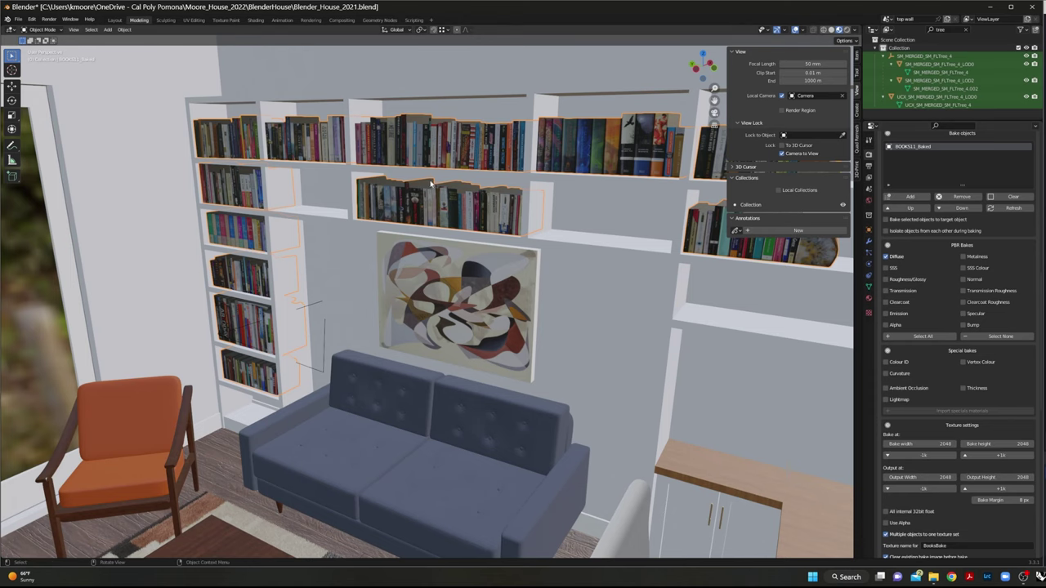
middle_click_drag(449, 196, 335, 201)
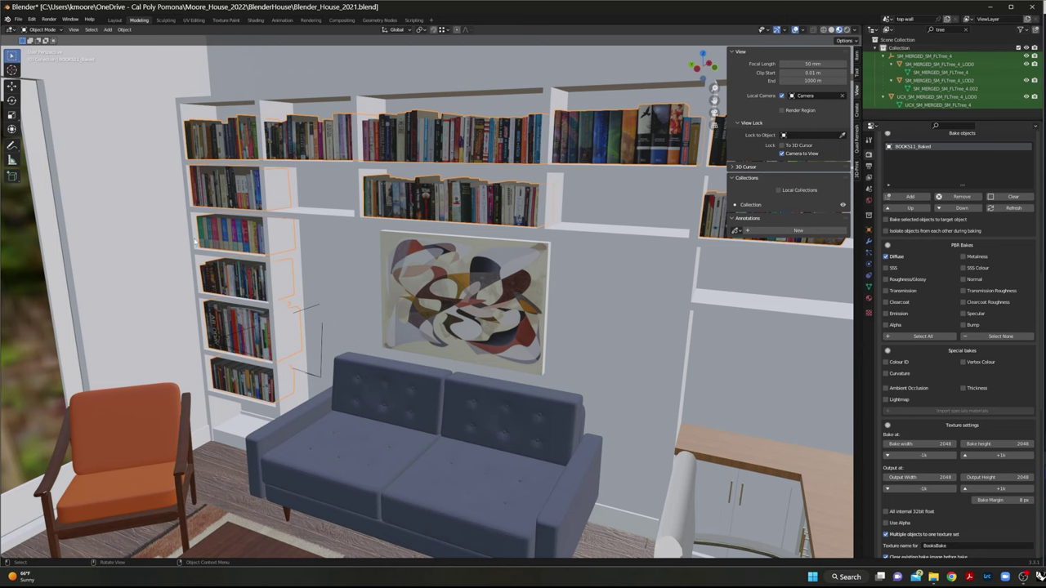
key("a")
key("h")
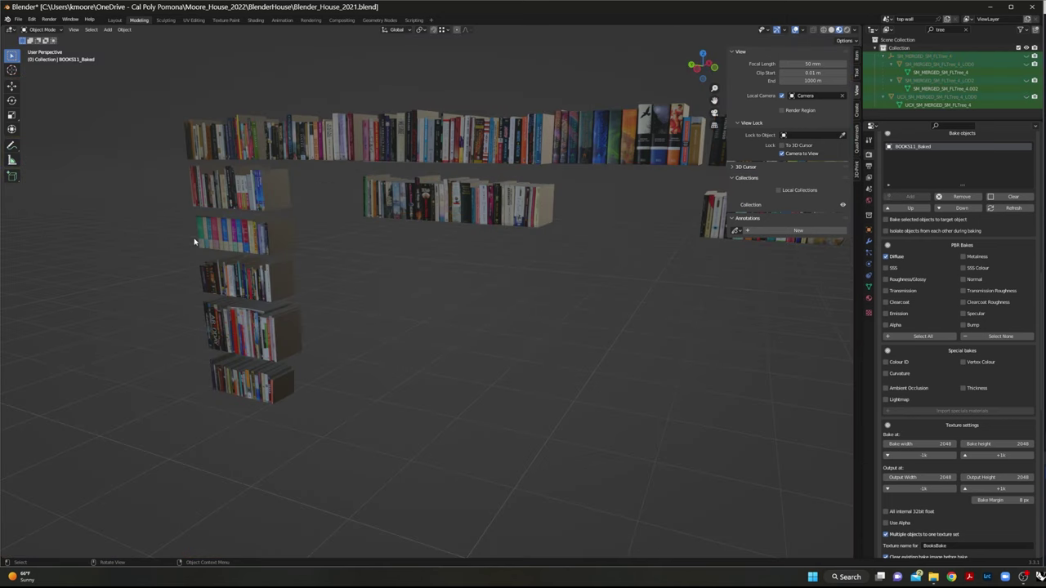
Step: Enter Edit Mode on the joined books and select the spine faces of the six blocks in the vertical bookcase column
middle_click_drag(276, 363, 332, 362)
key("a")
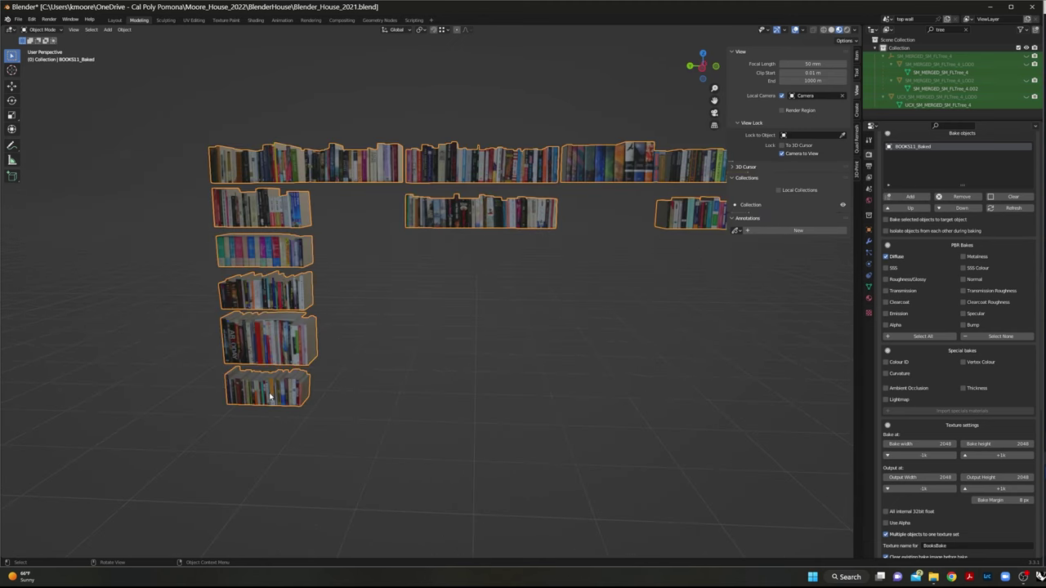
middle_click_drag(176, 225, 308, 61)
middle_click_drag(224, 218, 334, 257)
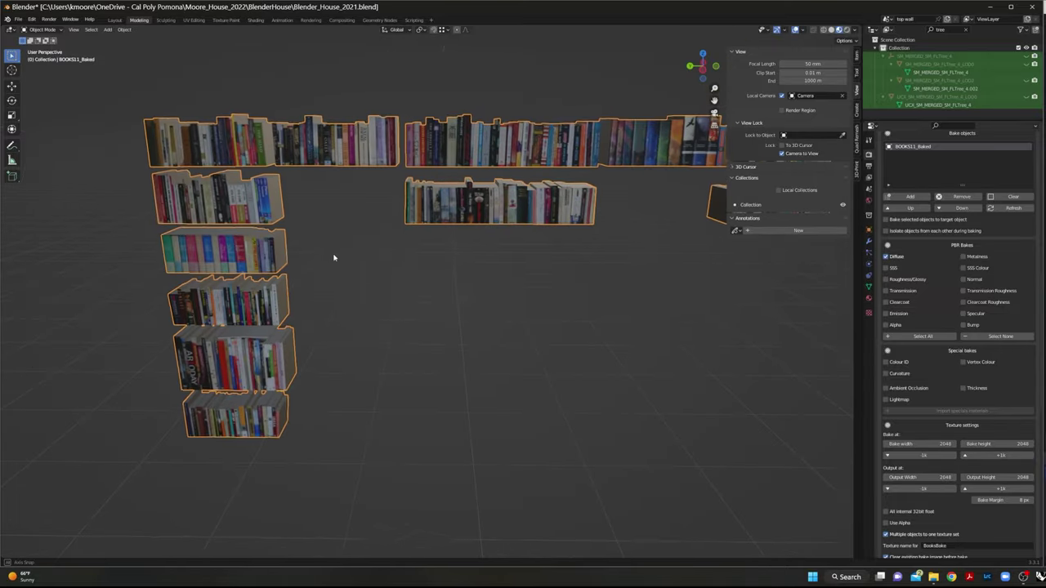
key("Tab")
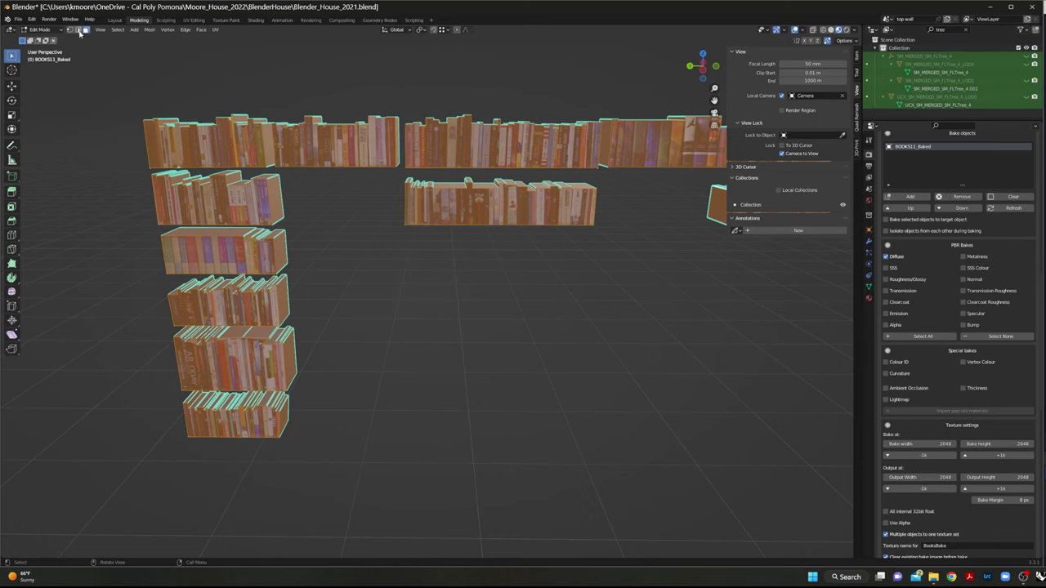
left_click(242, 432)
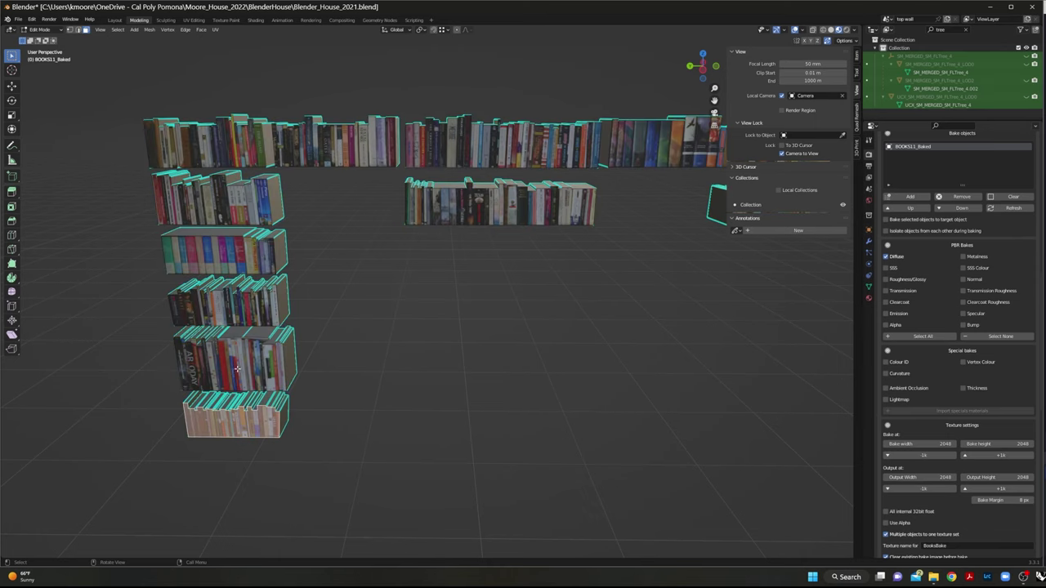
left_click(243, 363, "shift")
left_click(246, 313, "shift")
left_click(244, 261, "shift")
left_click(236, 207, "shift")
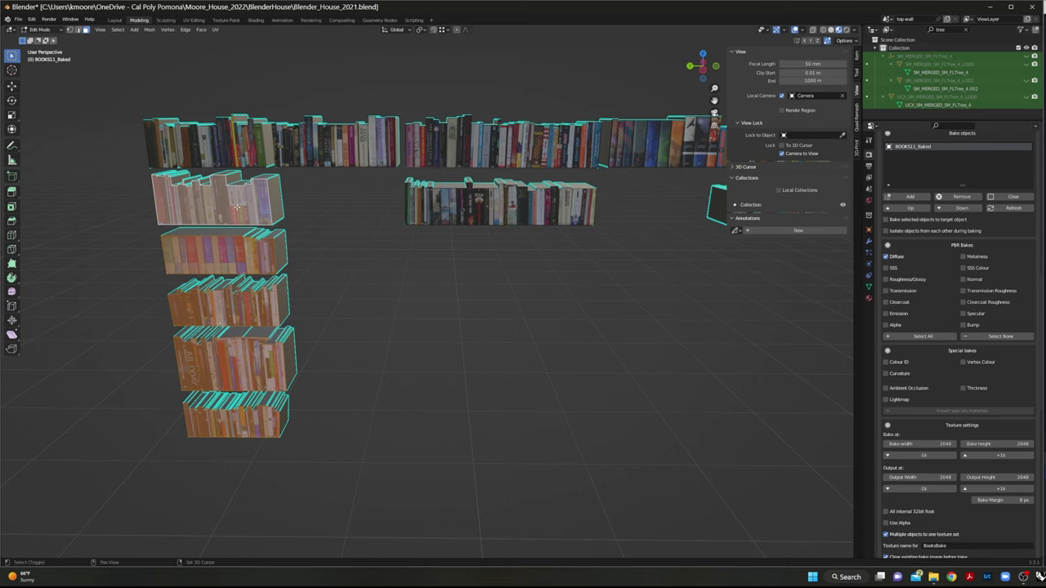
left_click(226, 159, "shift")
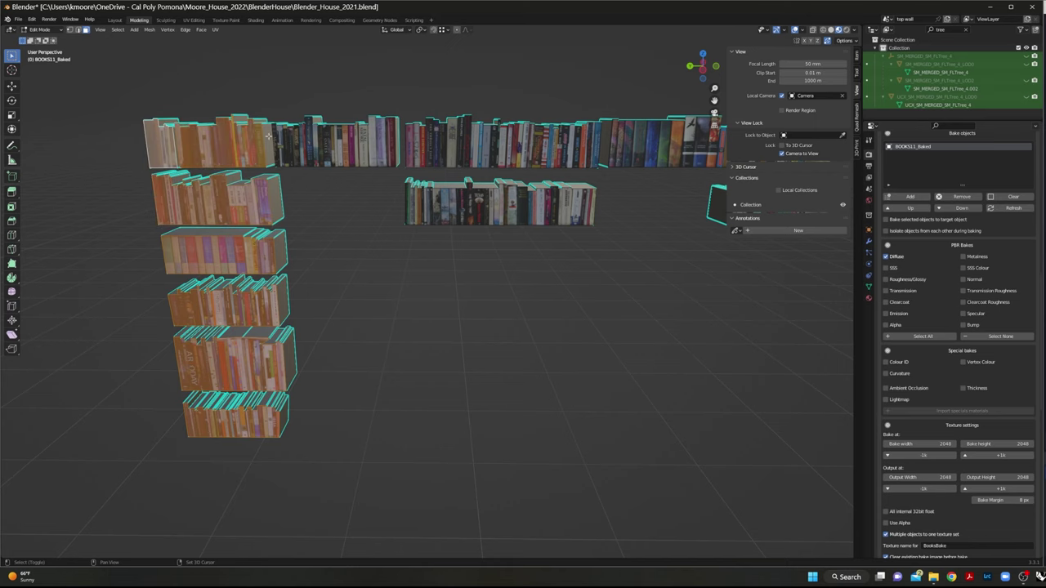
Step: Add the spine faces of the remaining six book blocks to the selection and separate all selected faces into a new mesh
left_click(335, 147, "shift")
left_click(483, 160, "shift")
left_click(499, 205, "shift")
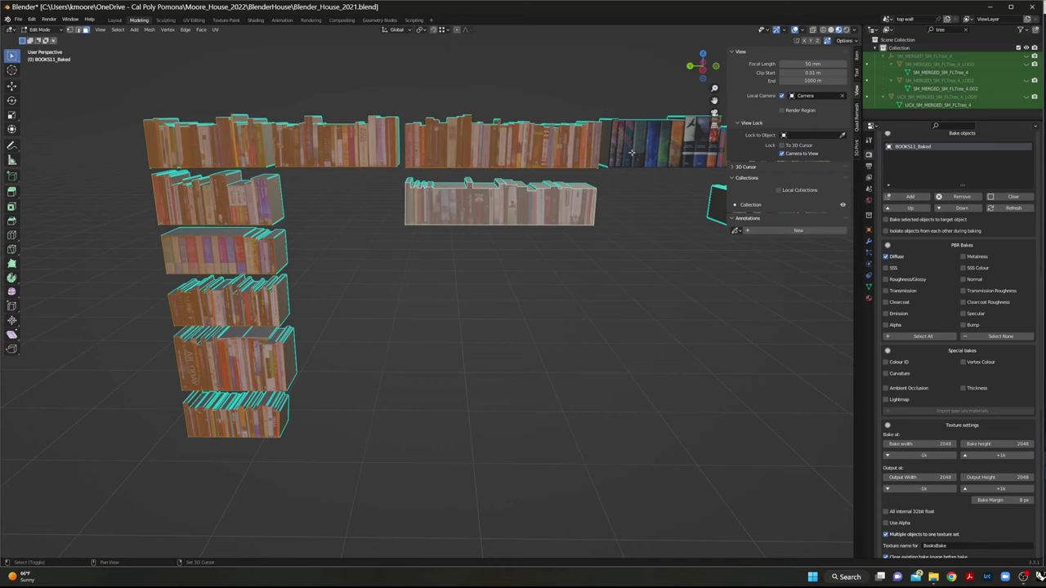
left_click(662, 144, "shift")
middle_click_drag(730, 311, 552, 330, "shift")
left_click(545, 196, "shift")
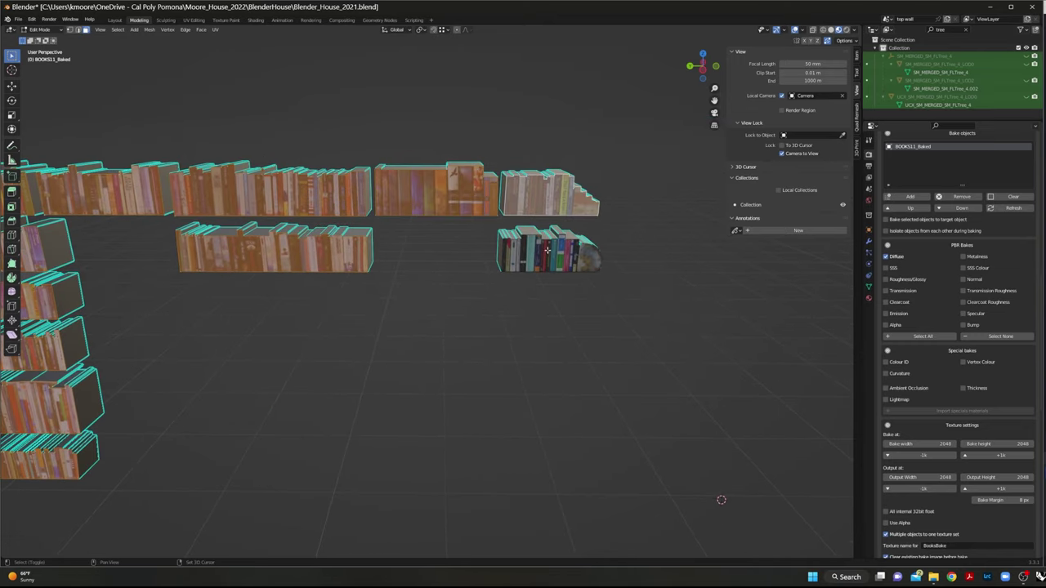
left_click(547, 251, "shift")
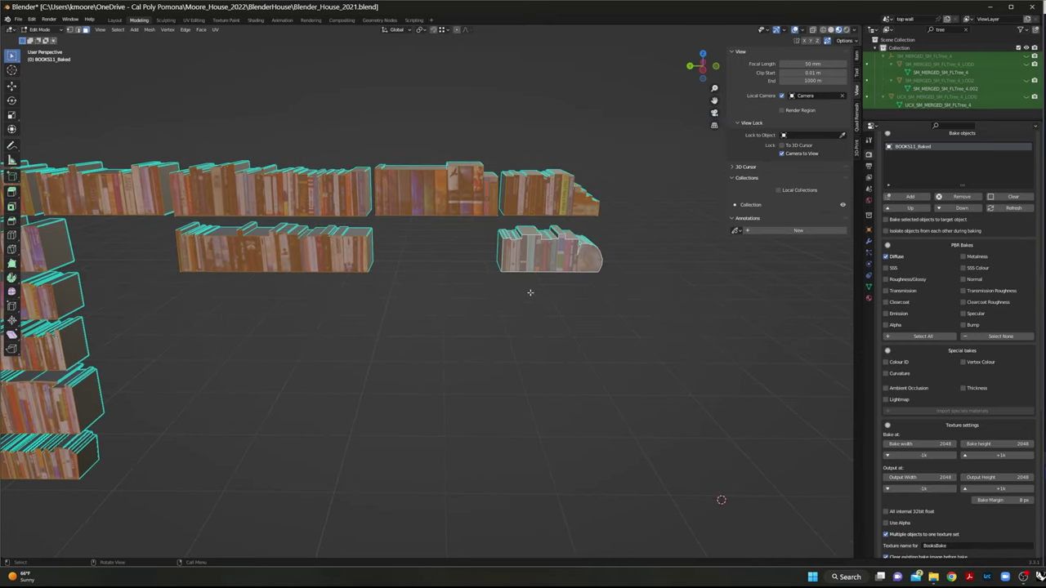
left_click(148, 30)
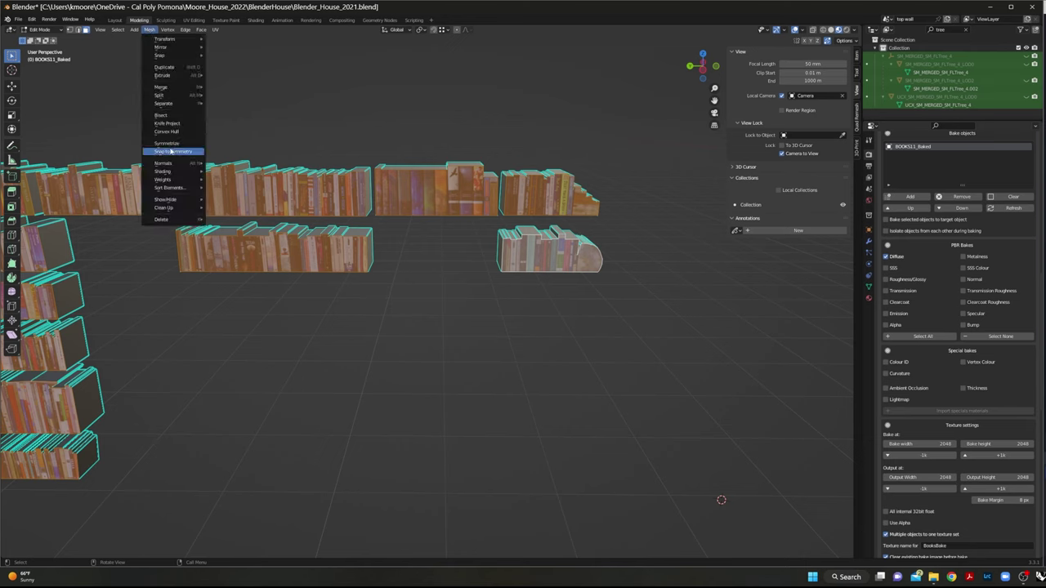
mouse_move(174, 189)
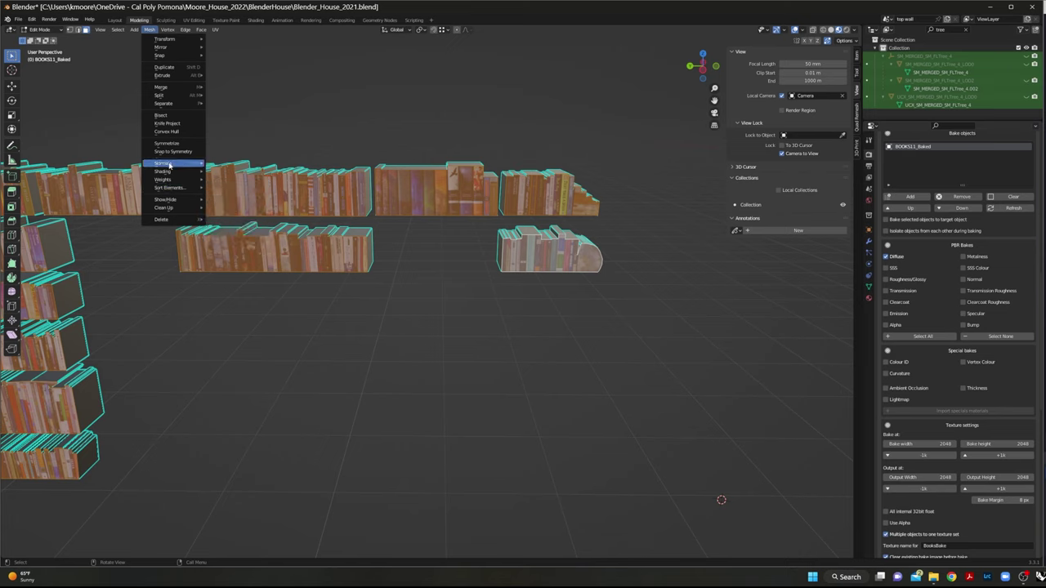
mouse_move(170, 102)
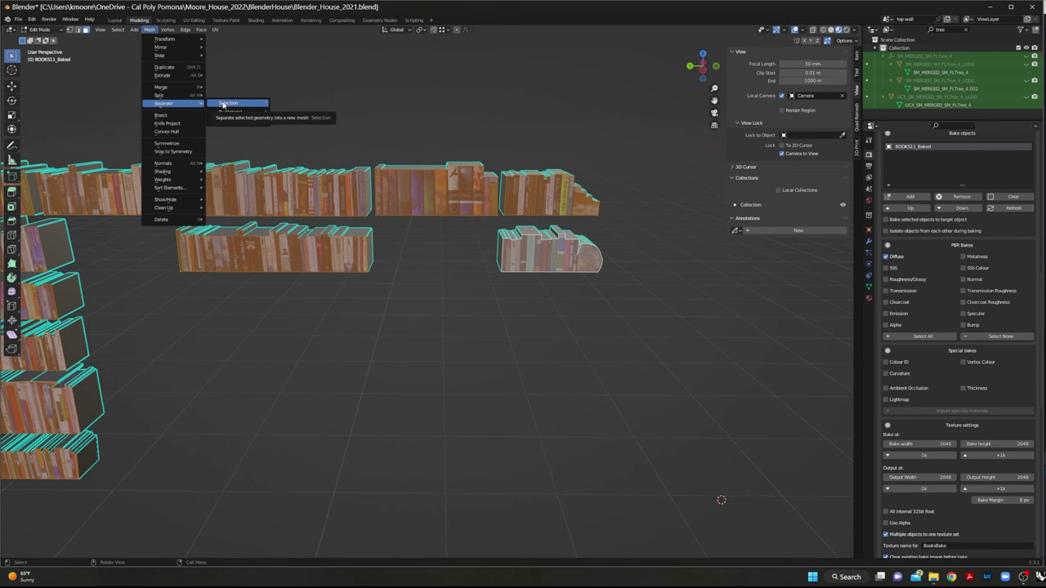
left_click(223, 104)
Step: Return to Object Mode, check the separated spines against the book bodies, and leave the spines object selected
scroll(336, 348, "down", 5)
scroll(264, 352, "up", 3)
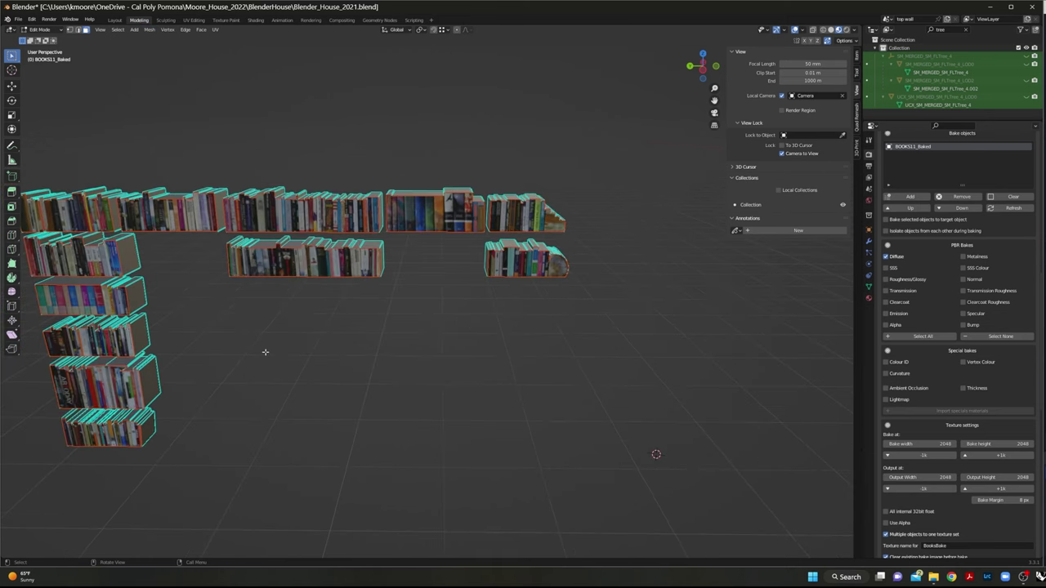
middle_click_drag(264, 352, 370, 400, "shift")
key("Tab")
left_click(234, 480)
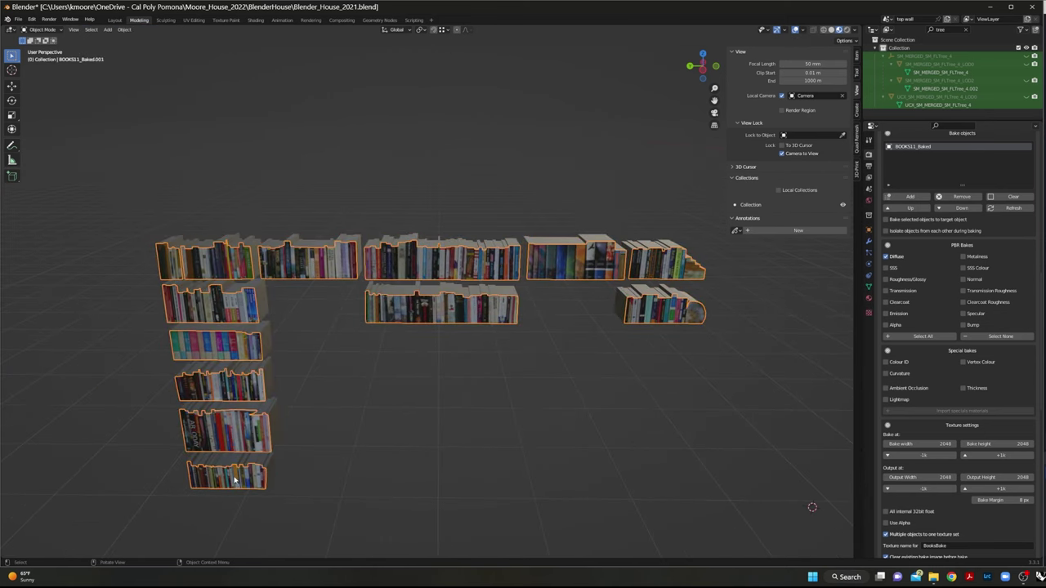
left_click(269, 463)
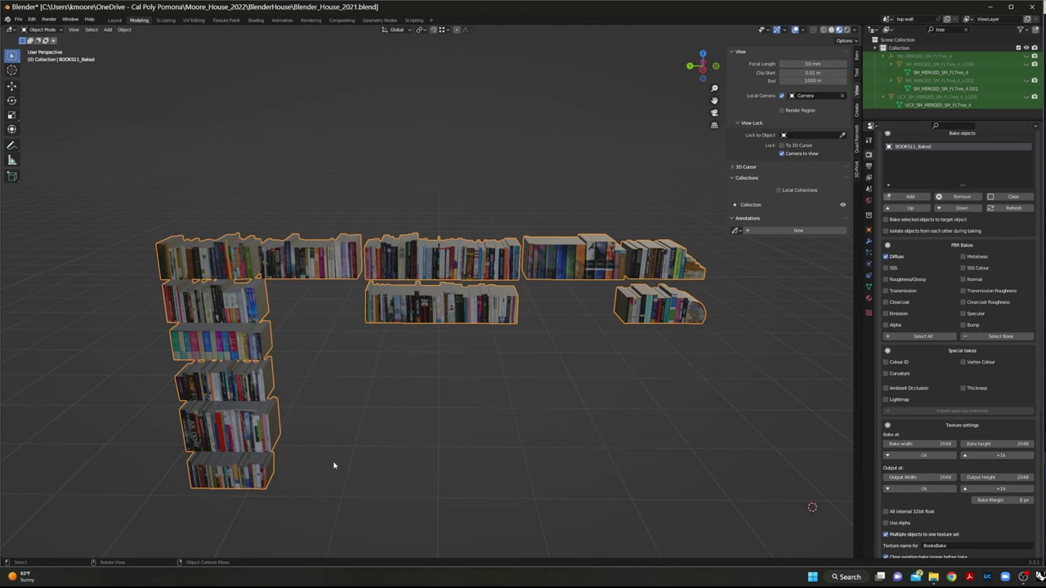
scroll(333, 466, "up", 3)
scroll(231, 508, "down", 1)
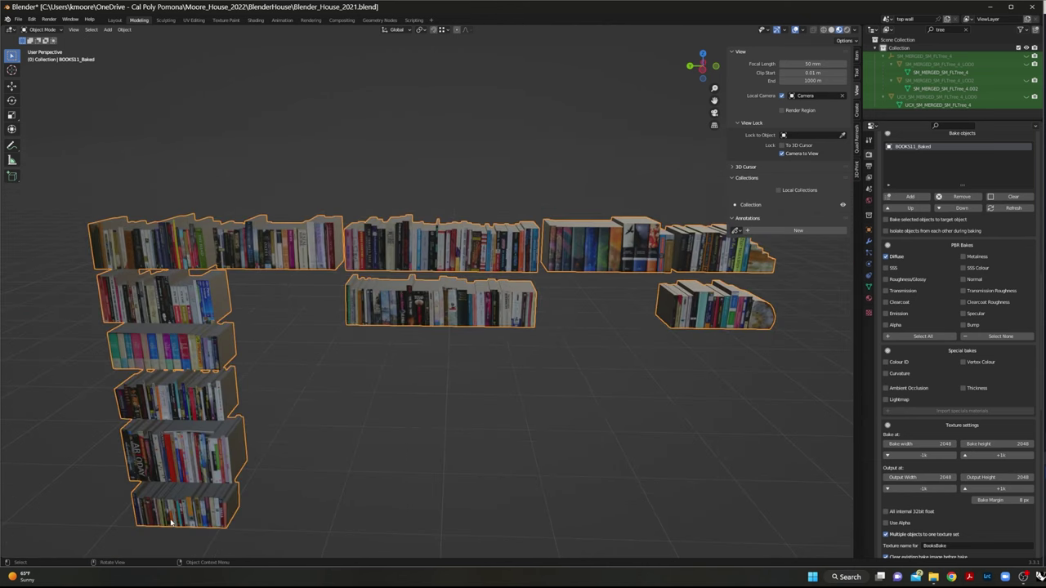
key("ctrl+z")
Step: Set SimpleBake's bake and output texture sizes to 4096 × 4096 and review the export and UV settings
scroll(958, 370, "down", 4)
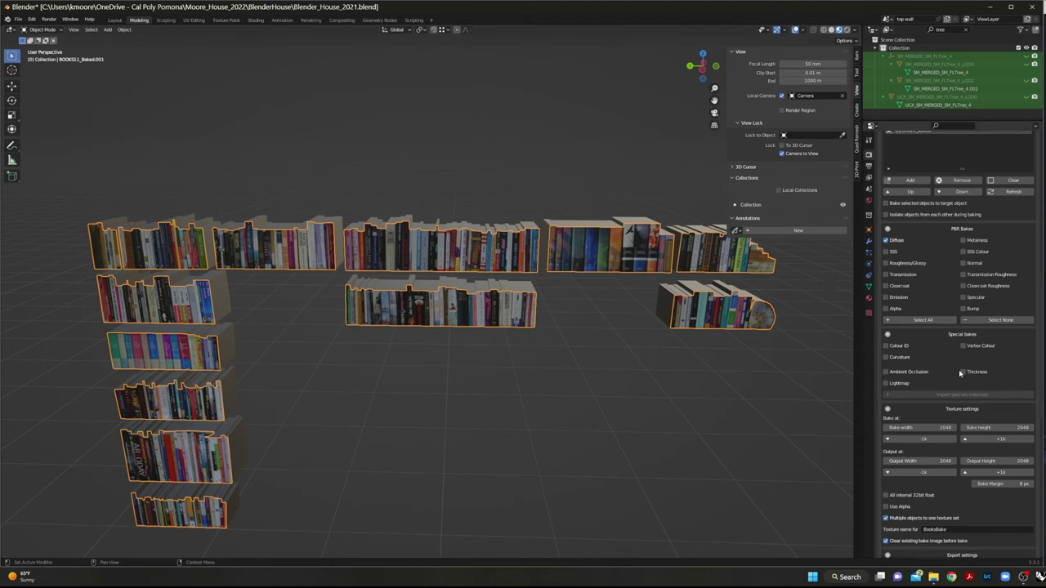
left_click(999, 374)
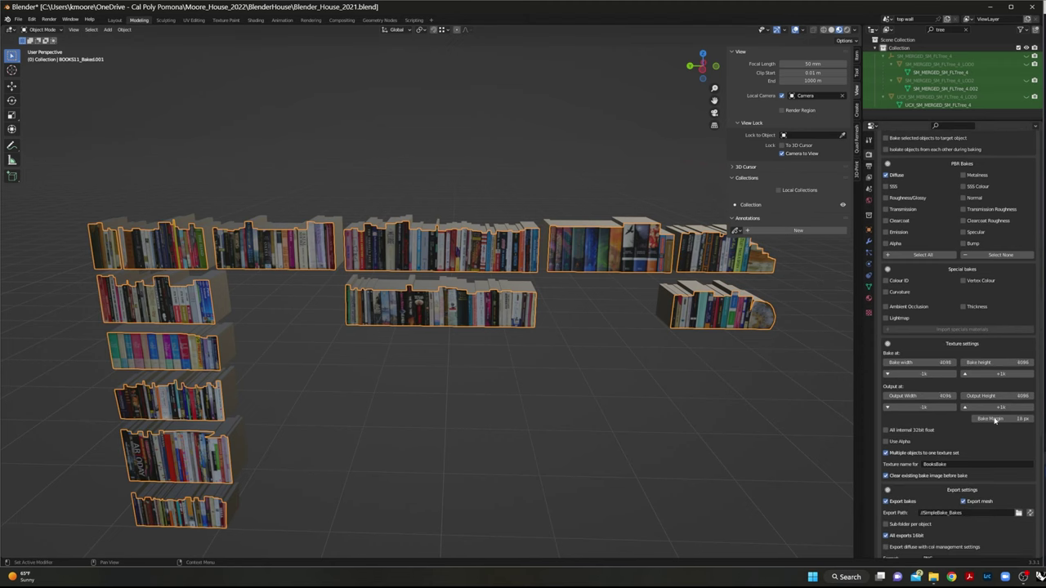
scroll(1000, 441, "down", 5)
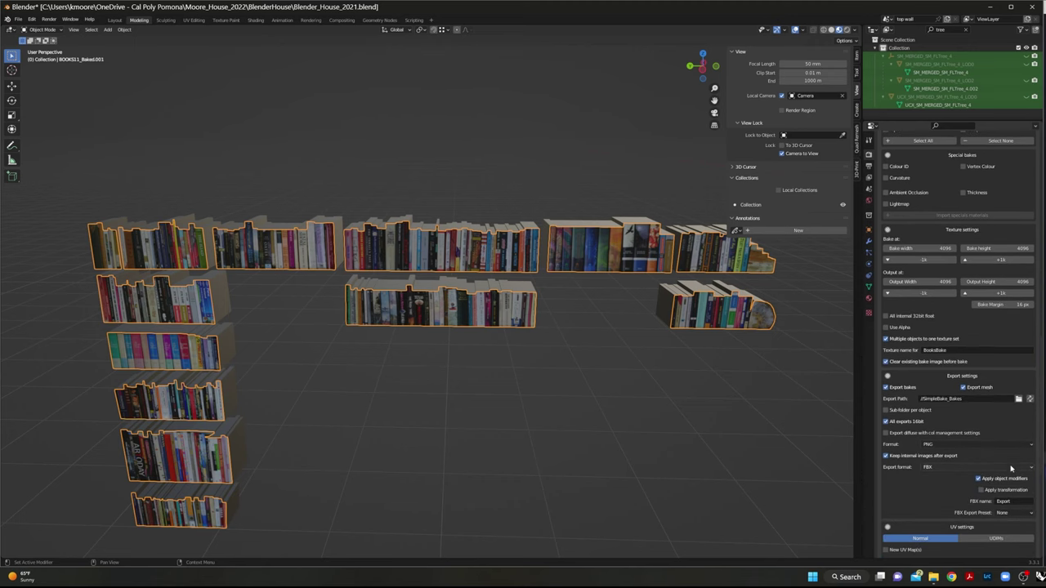
scroll(1013, 505, "down", 7)
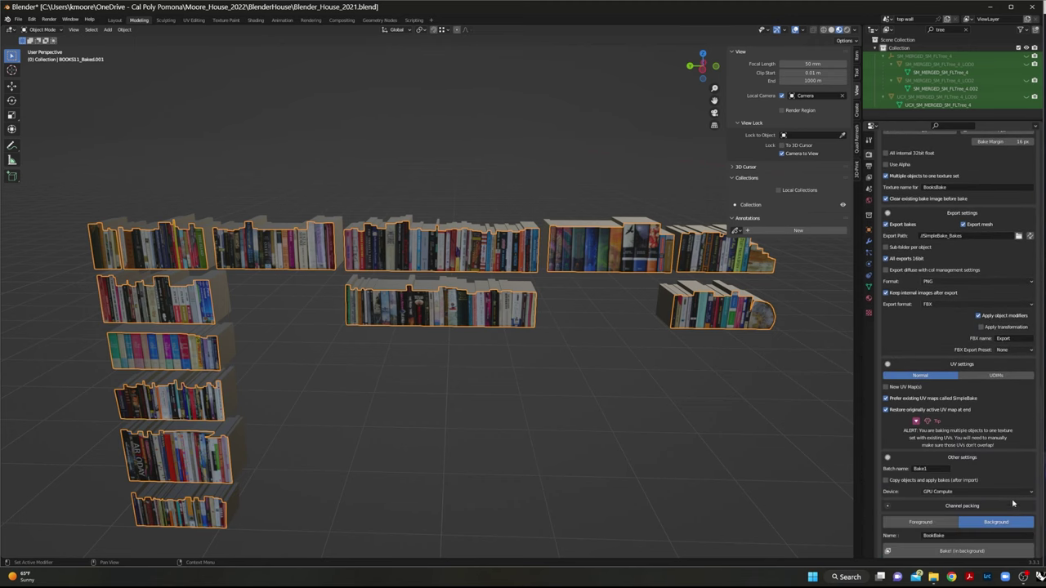
scroll(1012, 503, "up", 6)
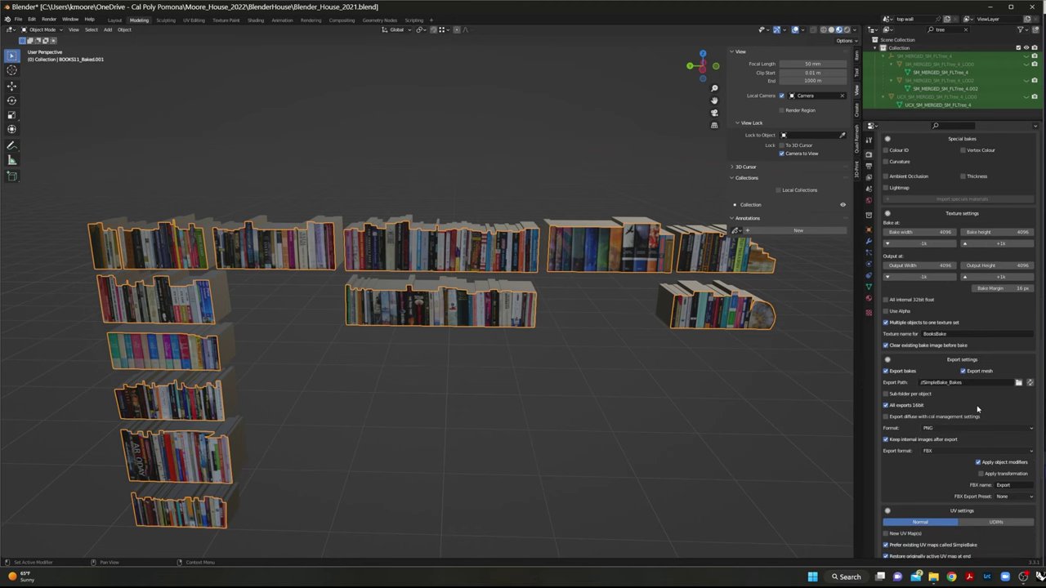
Step: Clear SimpleBake's bake objects list and add the selected book spines object to it
scroll(977, 409, "up", 11)
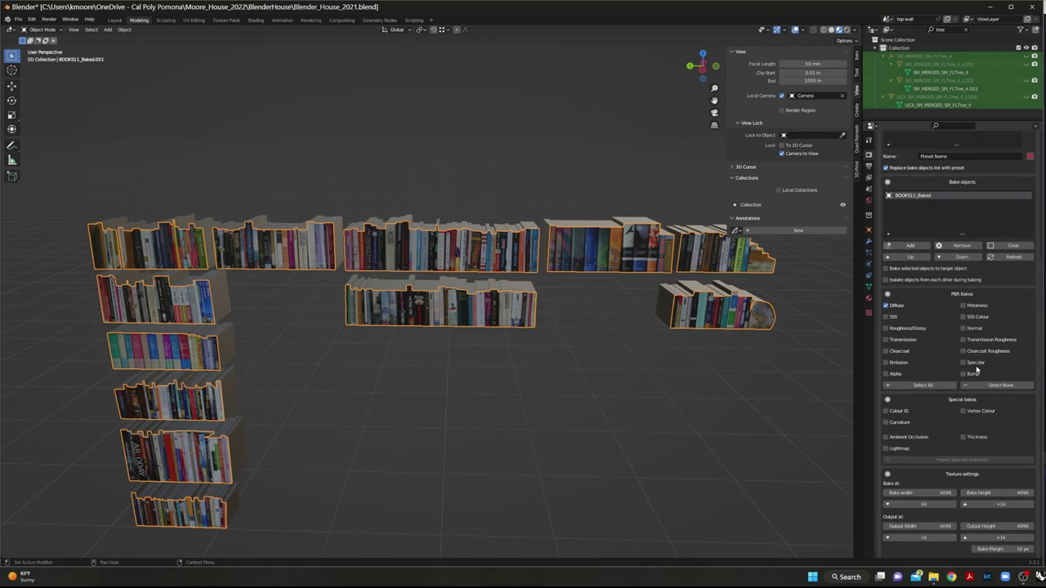
scroll(978, 367, "up", 6)
left_click(1007, 393)
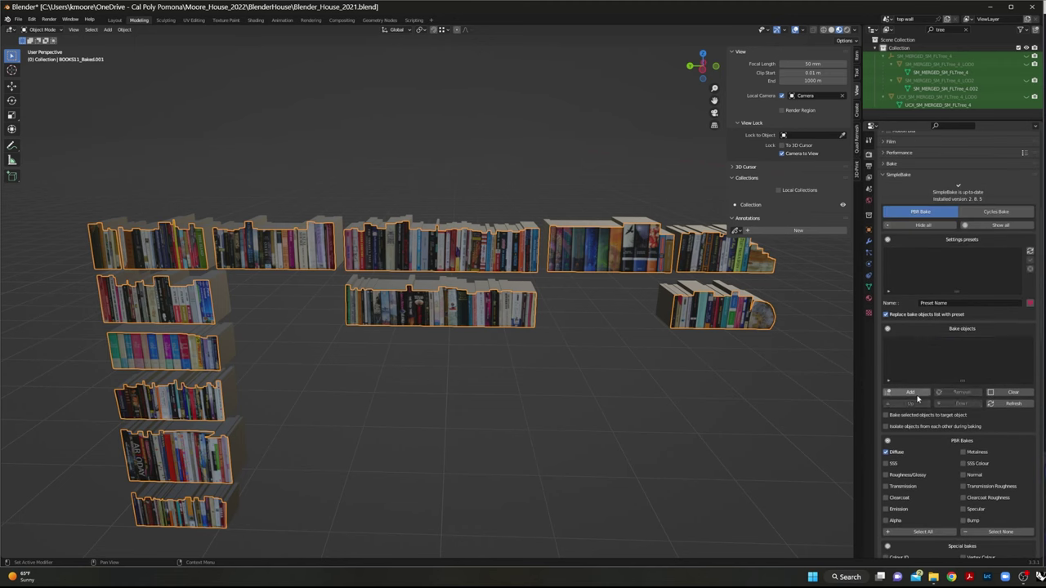
left_click(910, 392)
scroll(992, 457, "down", 10)
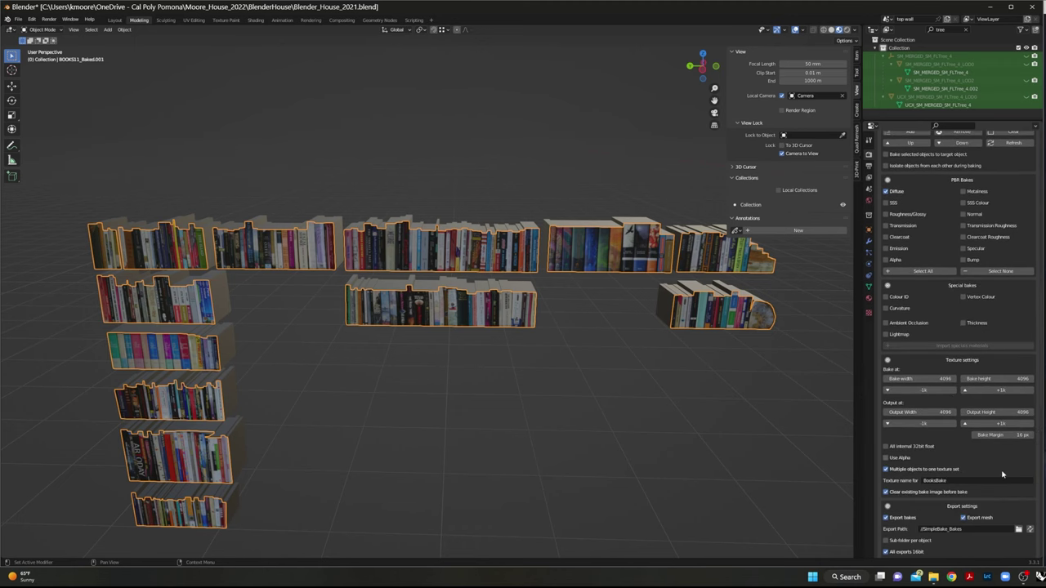
Step: Set the SimpleBake FBX export name to "Books Face" for the spines object
scroll(1001, 472, "down", 8)
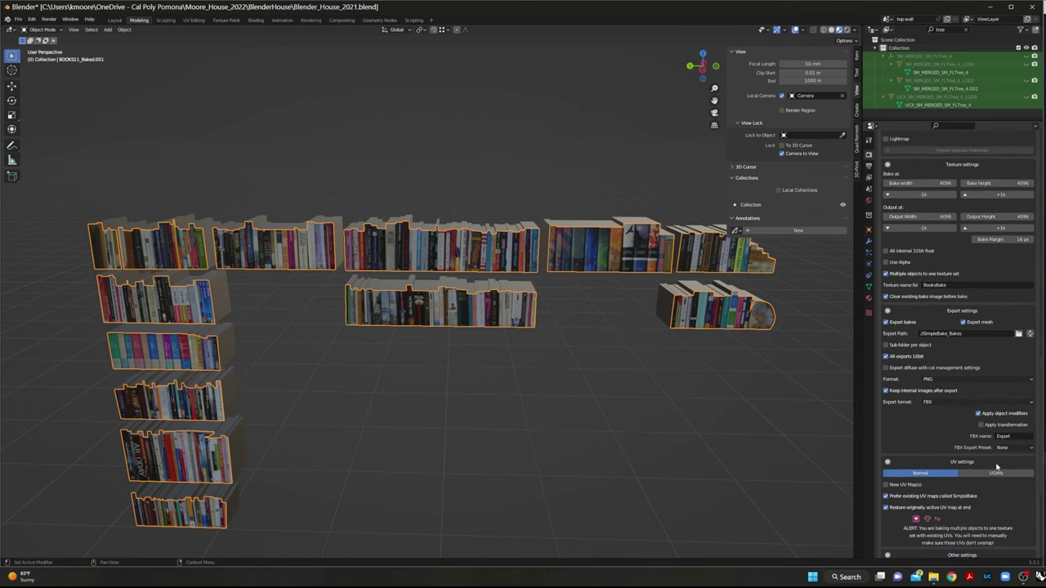
left_click(1021, 436)
type("Books Face")
scroll(878, 343, "up", 1)
scroll(915, 408, "down", 4)
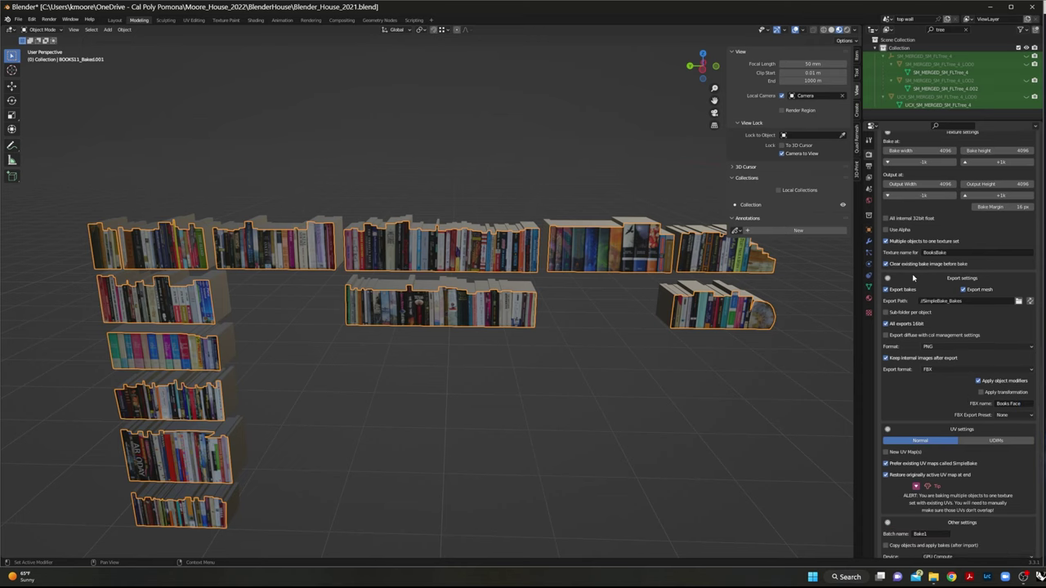
Step: Enable new UV maps for the bake and set the Smart UV Project unwrap margin to 0.01
left_click(887, 436)
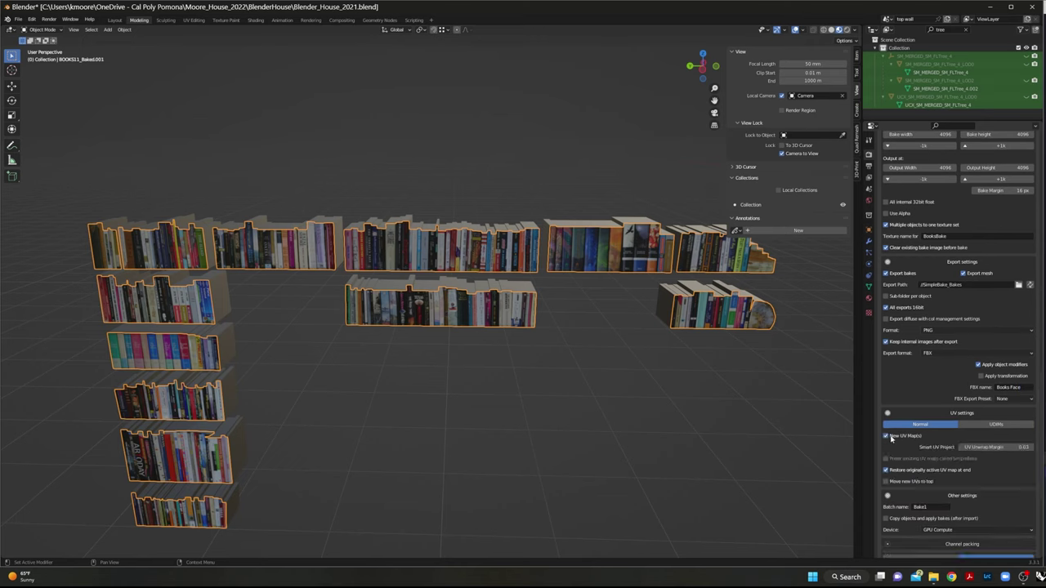
left_click(1019, 448)
type(".01")
key("Tab")
key("Return")
Step: Run the background bake for the book spines
scroll(896, 354, "down", 4)
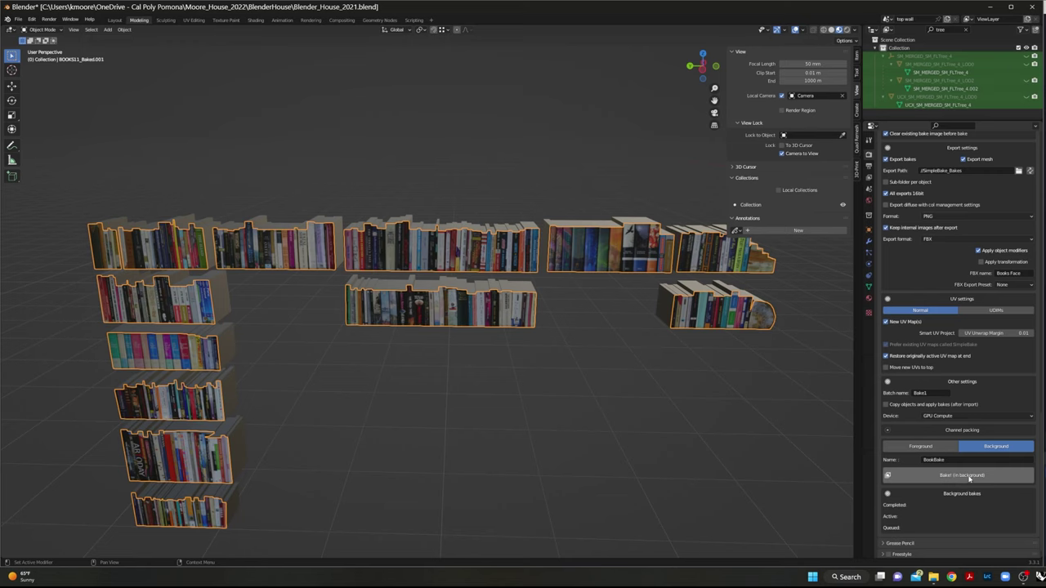
left_click(959, 478)
left_click(978, 477)
left_click(972, 477)
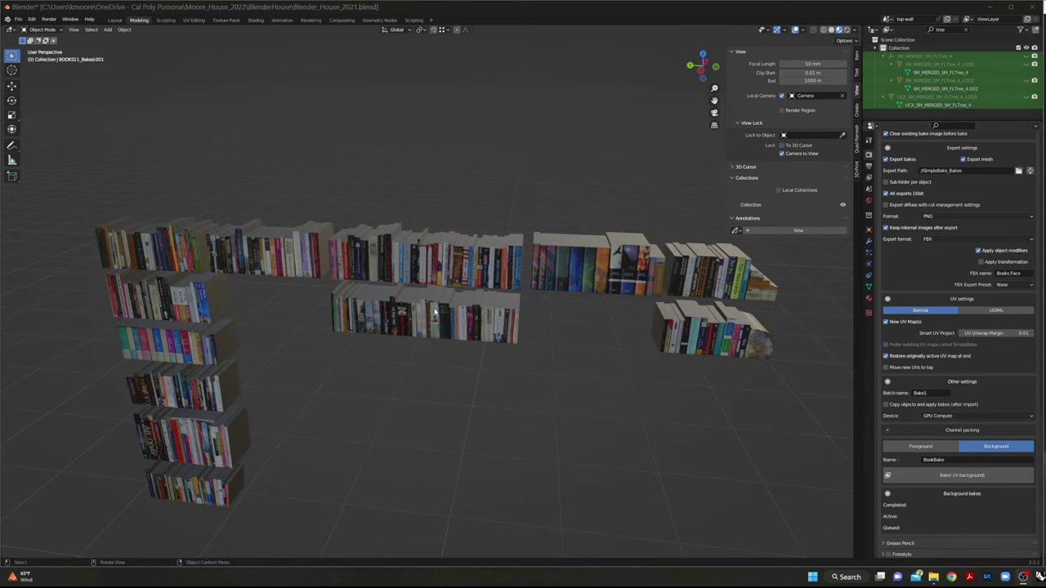
Step: Delete the separated spines object and select the remaining book bodies
scroll(434, 313, "up", 3)
left_click(423, 341)
middle_click_drag(575, 396, 520, 409)
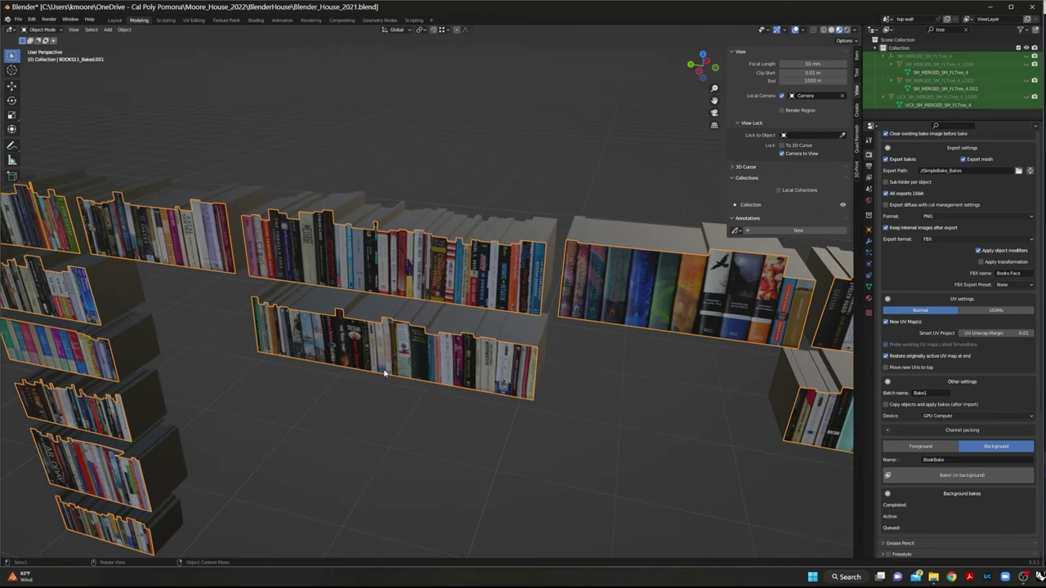
key("Delete")
middle_click_drag(639, 392, 566, 401)
left_click(364, 299)
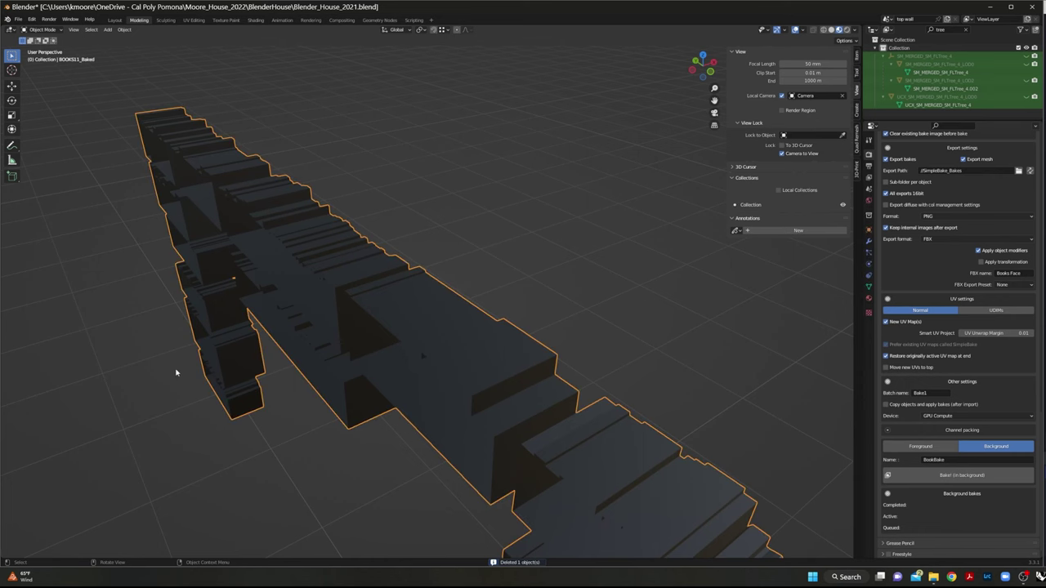
Step: Clear the bake objects list and add the selected book bodies object to it
middle_click_drag(175, 373, 234, 355)
scroll(940, 398, "up", 3)
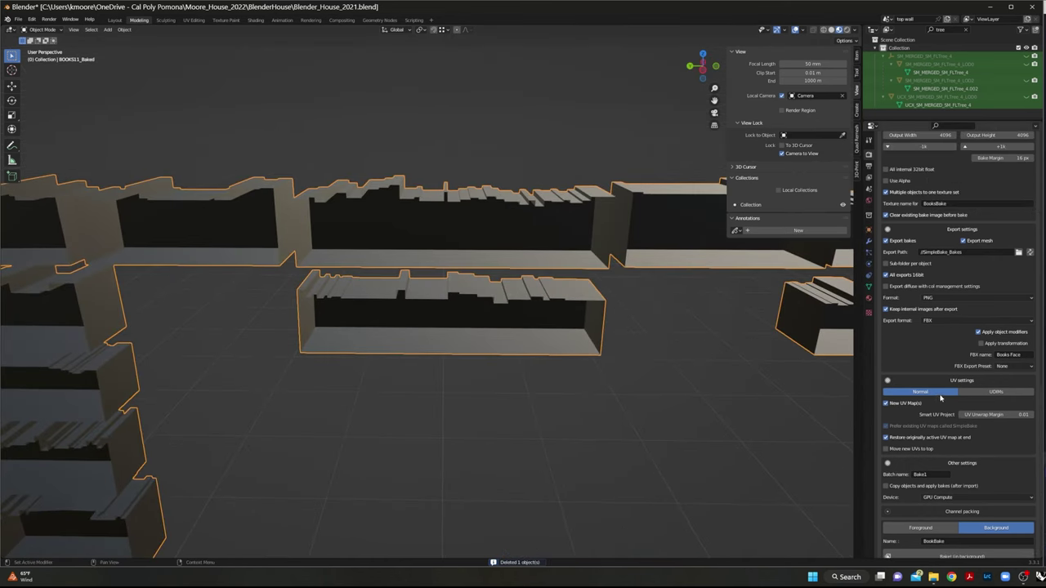
scroll(939, 398, "up", 15)
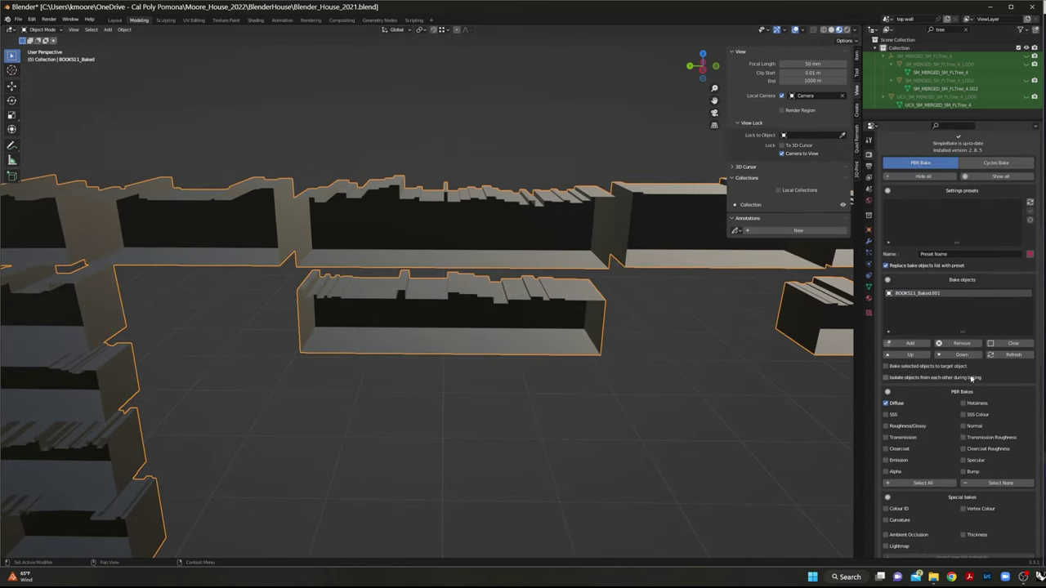
left_click(1013, 343)
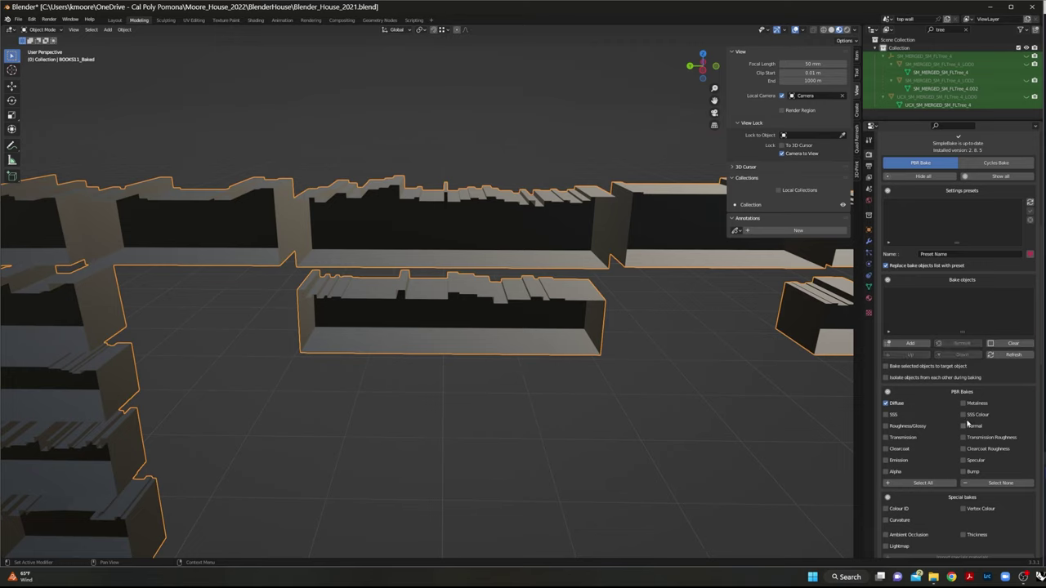
left_click(909, 343)
Step: Reduce the bake and output texture sizes for the book bodies to 1024 × 1024
scroll(980, 458, "down", 4)
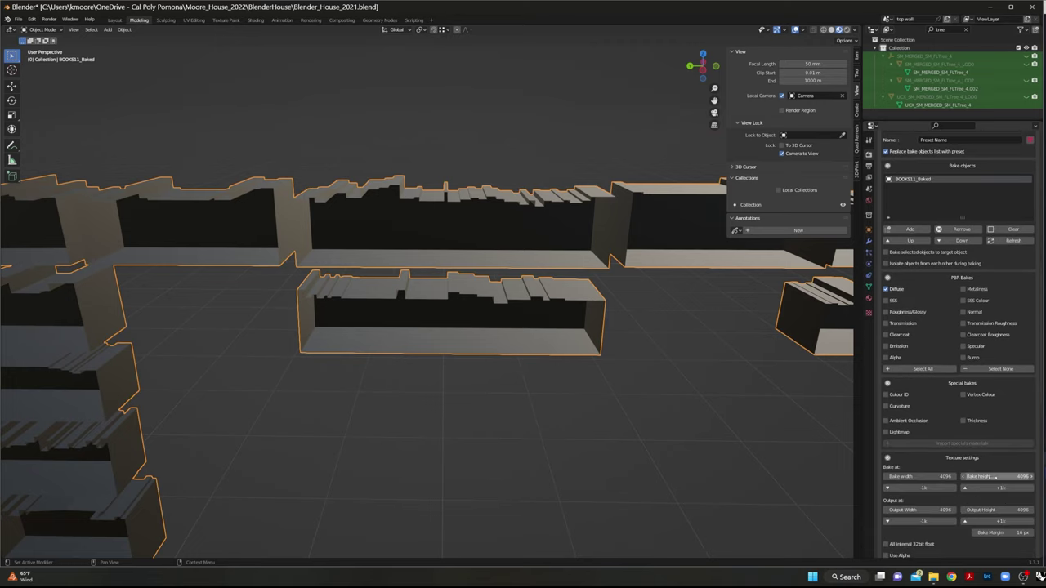
scroll(993, 476, "down", 3)
left_click(920, 391)
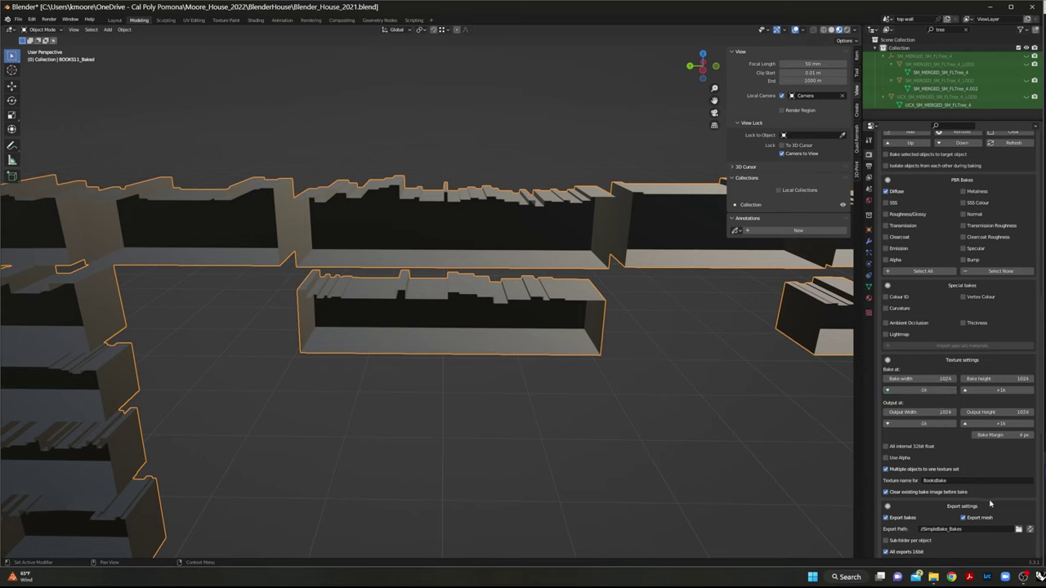
Step: Set the SimpleBake FBX export name to "Books back" for the book bodies
scroll(989, 504, "down", 4)
scroll(1007, 498, "down", 4)
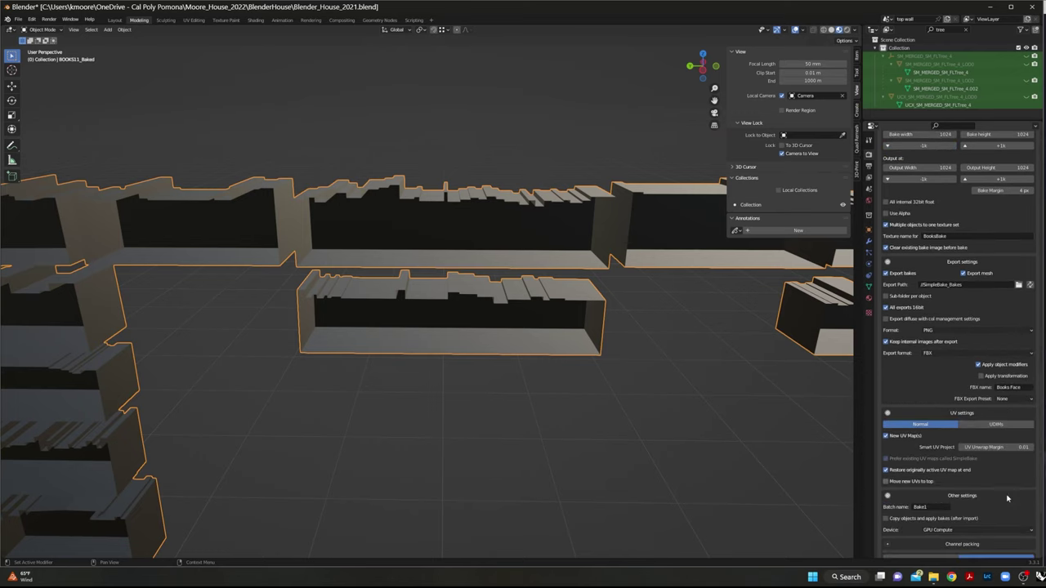
left_click(1021, 387)
scroll(935, 433, "down", 4)
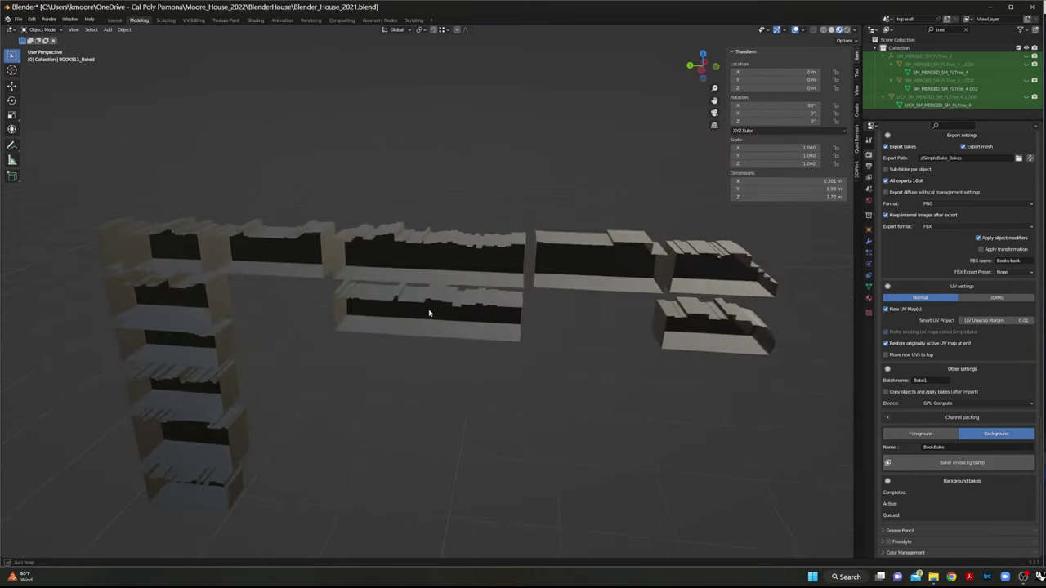
Step: Select all remaining visible objects and delete the book bodies from the scene
middle_click_drag(429, 313, 235, 353)
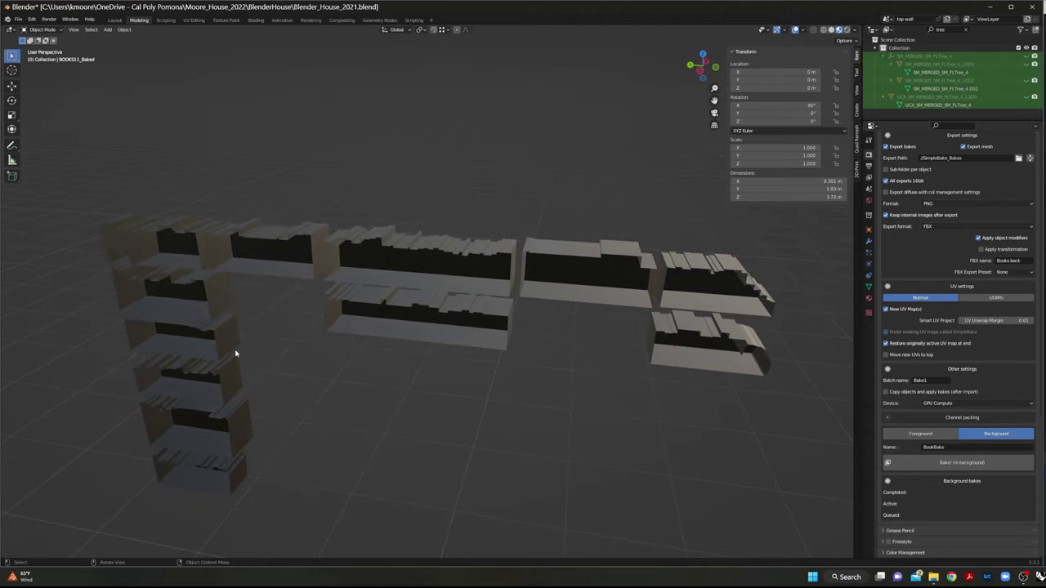
key("a")
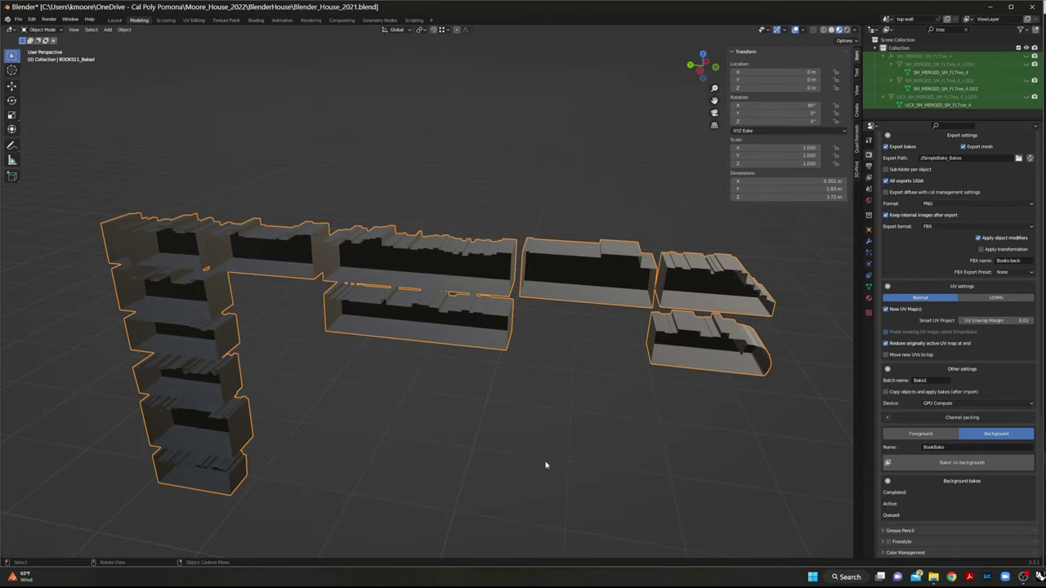
key("Delete")
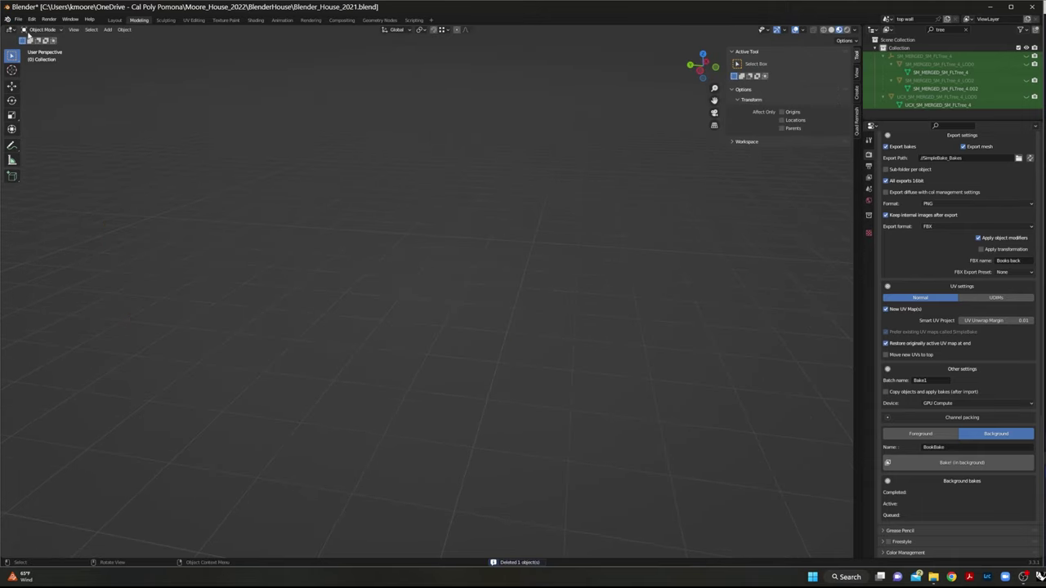
Step: Import BOOKBACK.fbx and BOOKFACE.fbx together from the BlenderHouse folder
left_click(18, 19)
left_click(18, 19)
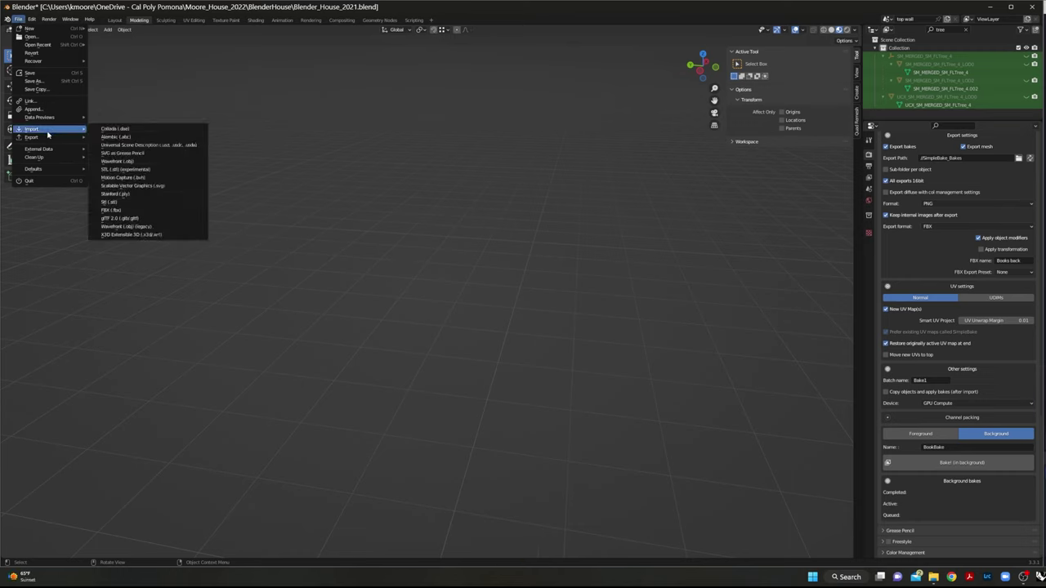
mouse_move(47, 139)
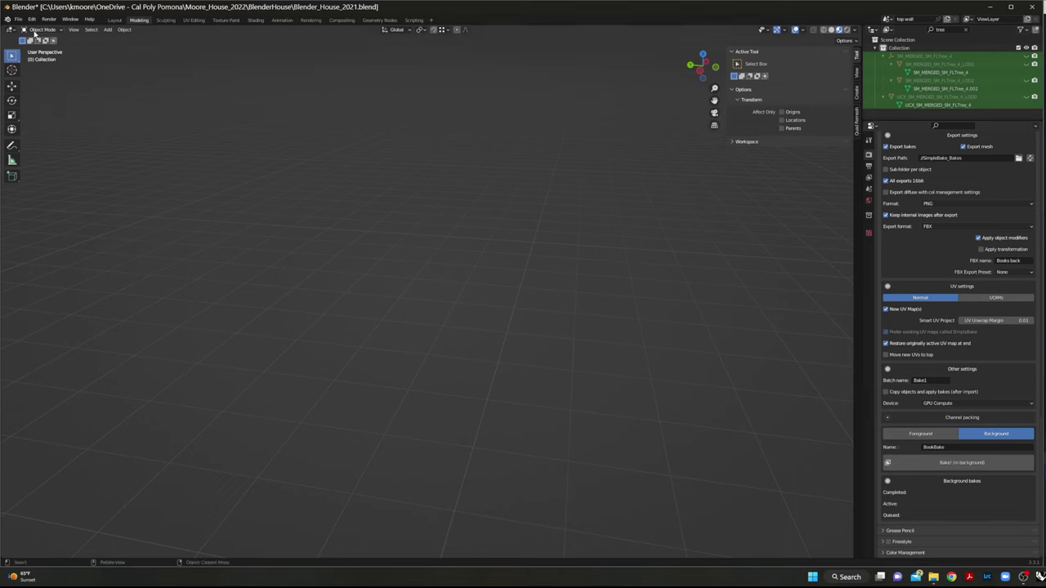
left_click(18, 19)
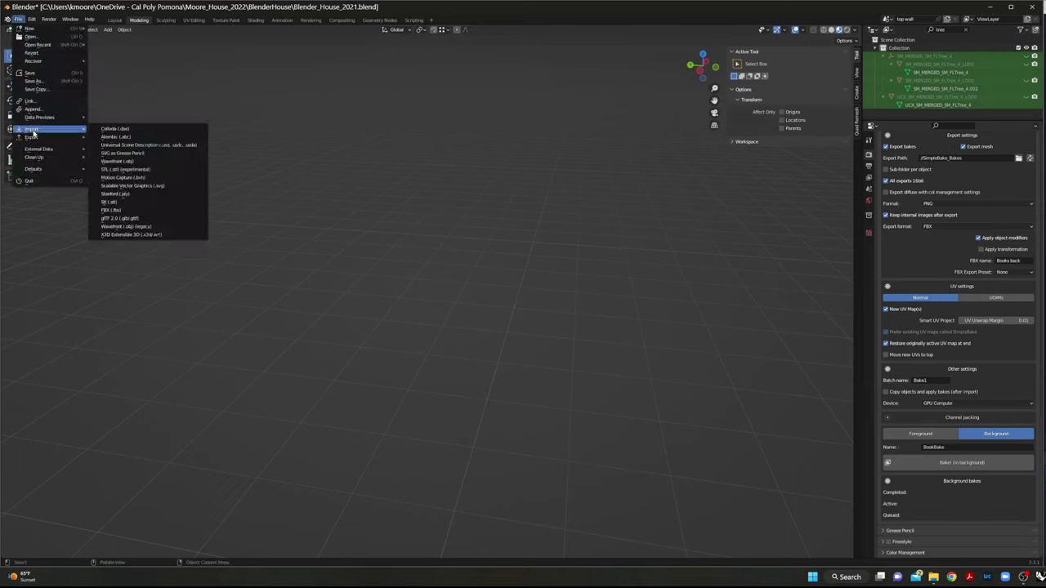
left_click(112, 211)
left_click(327, 63)
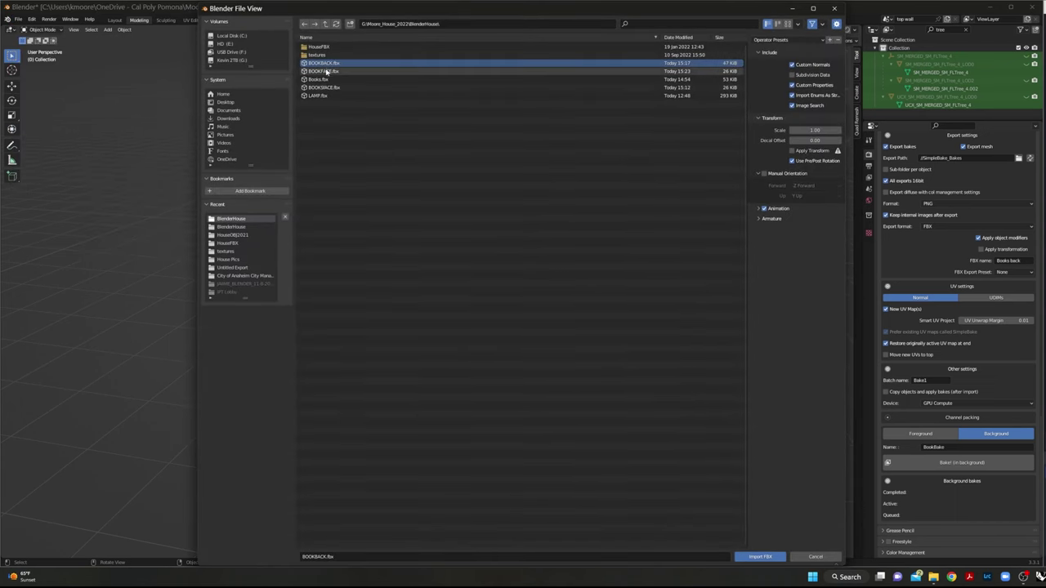
left_click(325, 72, "shift")
left_click(760, 556)
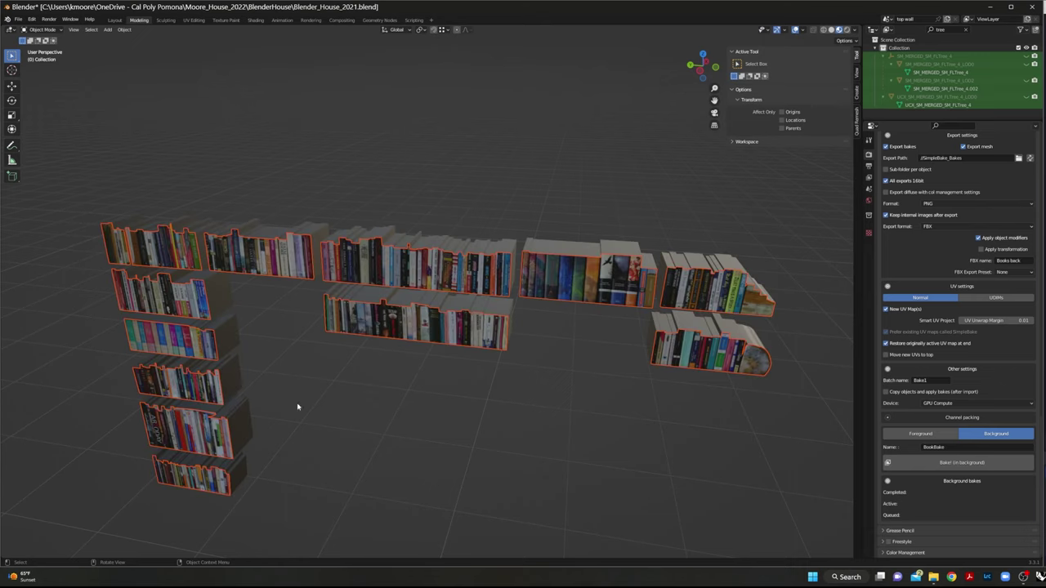
Step: Inspect the imported books from several angles and select the spines object
middle_click_drag(595, 393, 554, 395)
left_click(409, 466)
scroll(256, 341, "up", 4)
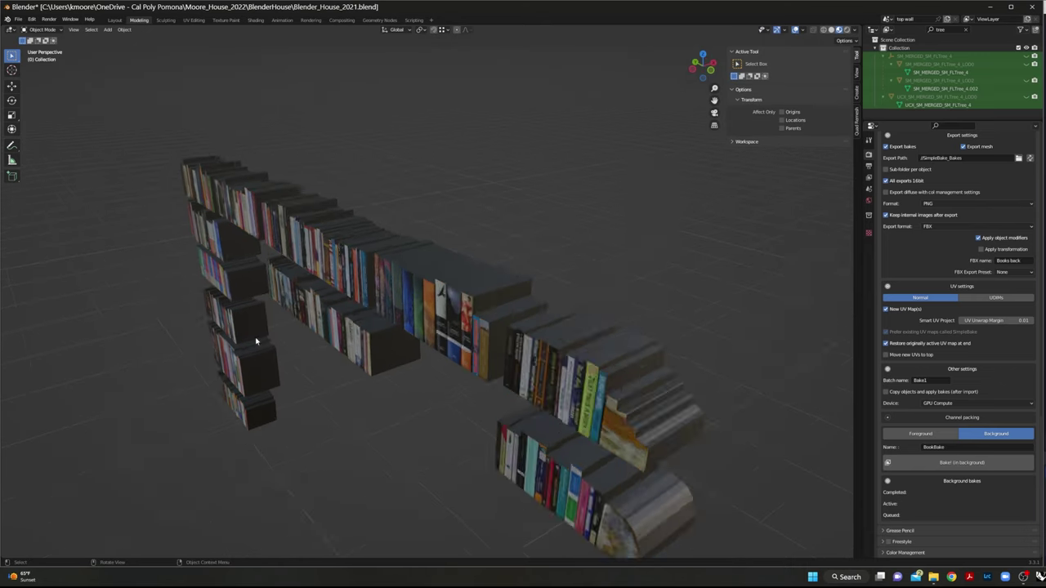
middle_click_drag(334, 362, 458, 381, "shift")
left_click(330, 238)
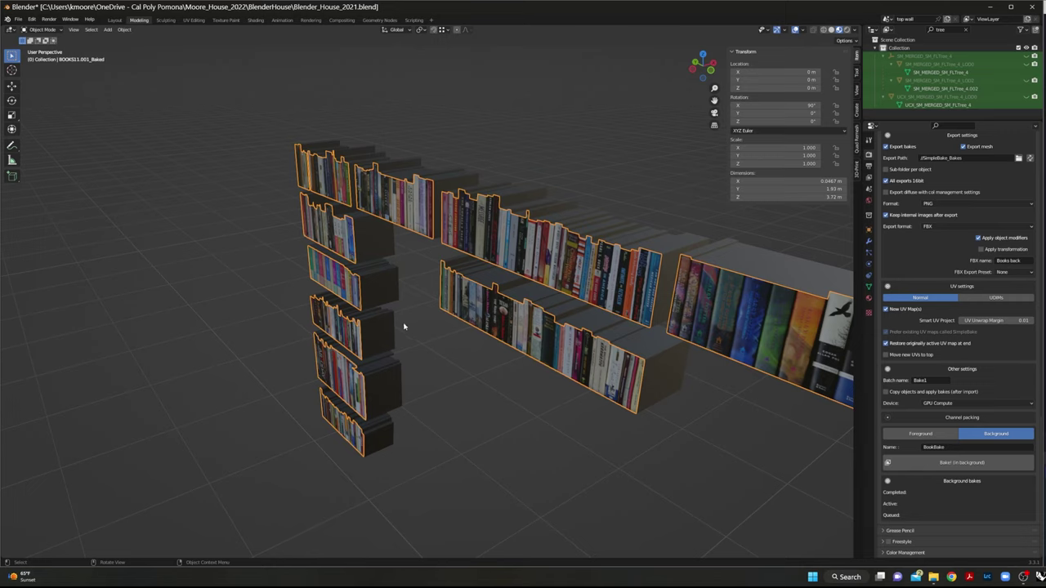
middle_click_drag(403, 325, 453, 338)
scroll(453, 338, "up", 1)
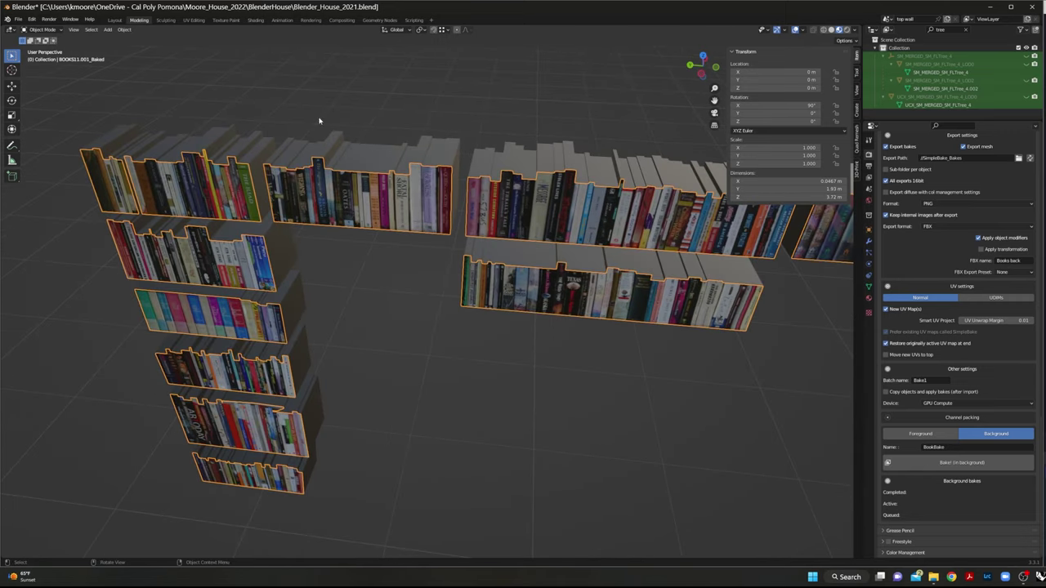
Step: Switch to UV editing, select all faces of the spines object, and begin opening an image in the UV editor
left_click(193, 19)
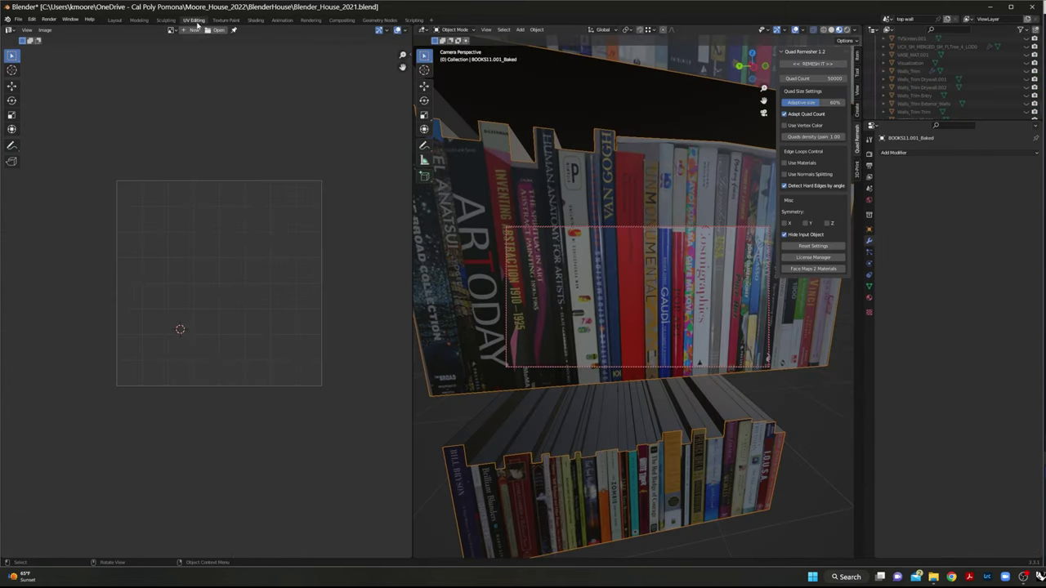
key("a")
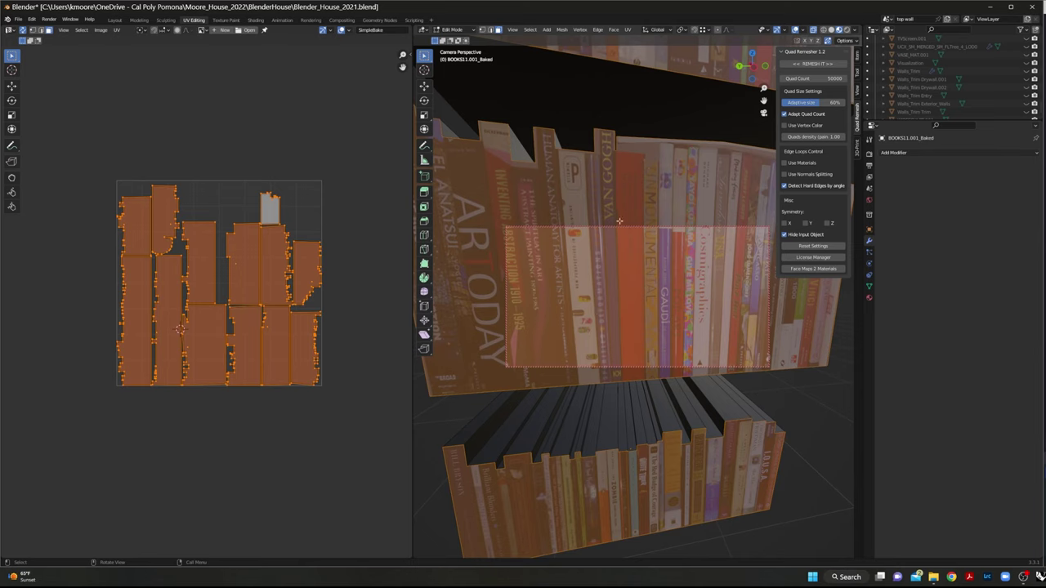
left_click(248, 31)
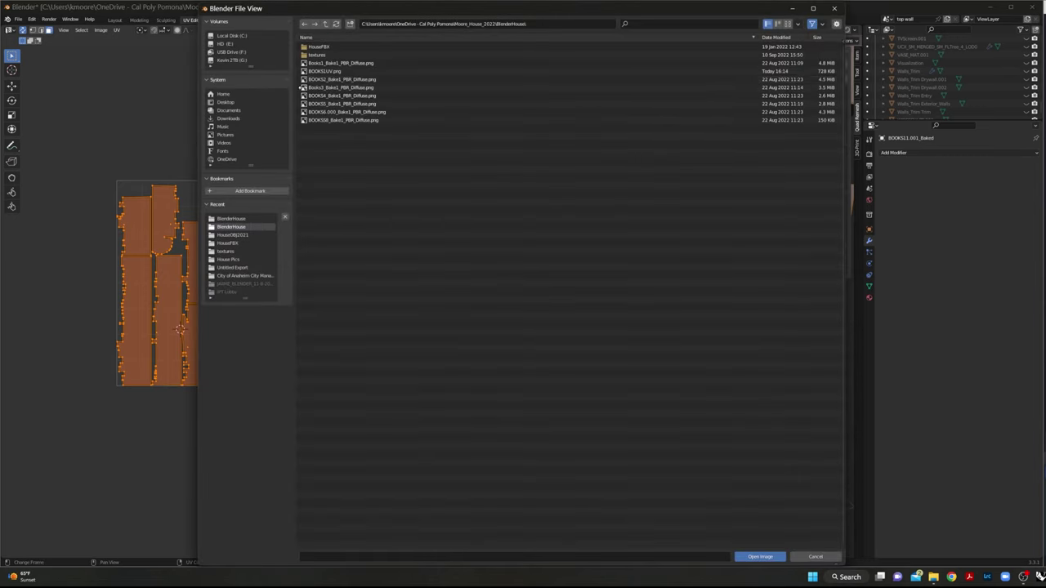
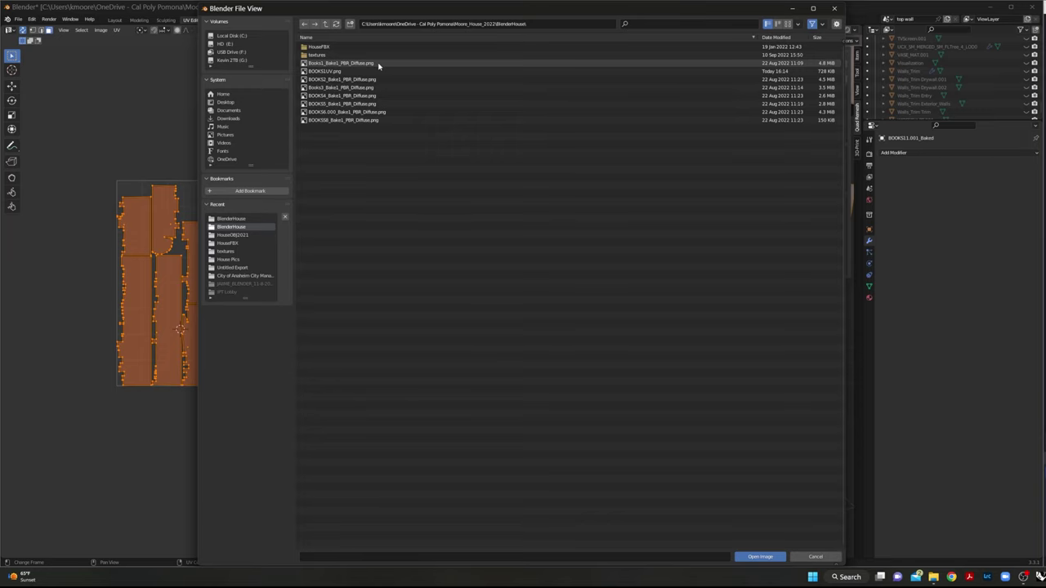
Step: Open Books1_Bake1_PBR_Diffuse.png behind the spine UVs, compare it with the layout, and unlink it
left_click(375, 63)
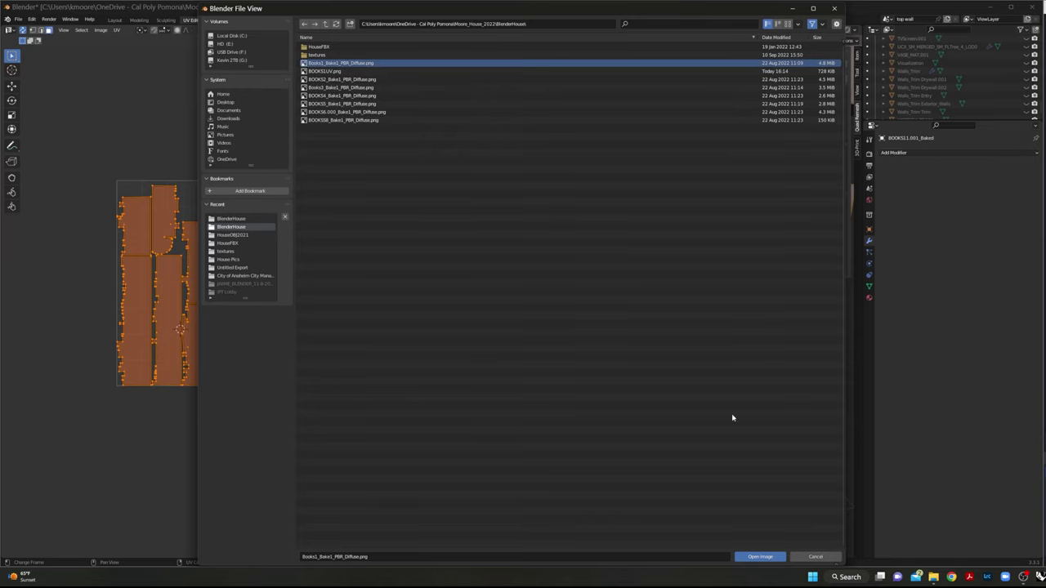
left_click(760, 557)
scroll(288, 282, "down", 5)
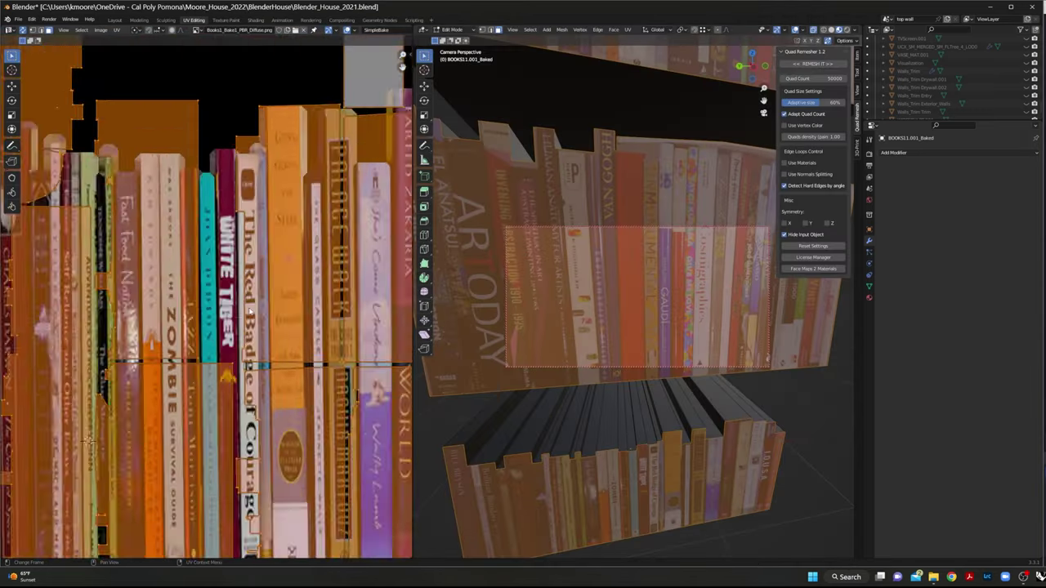
scroll(289, 282, "up", 4)
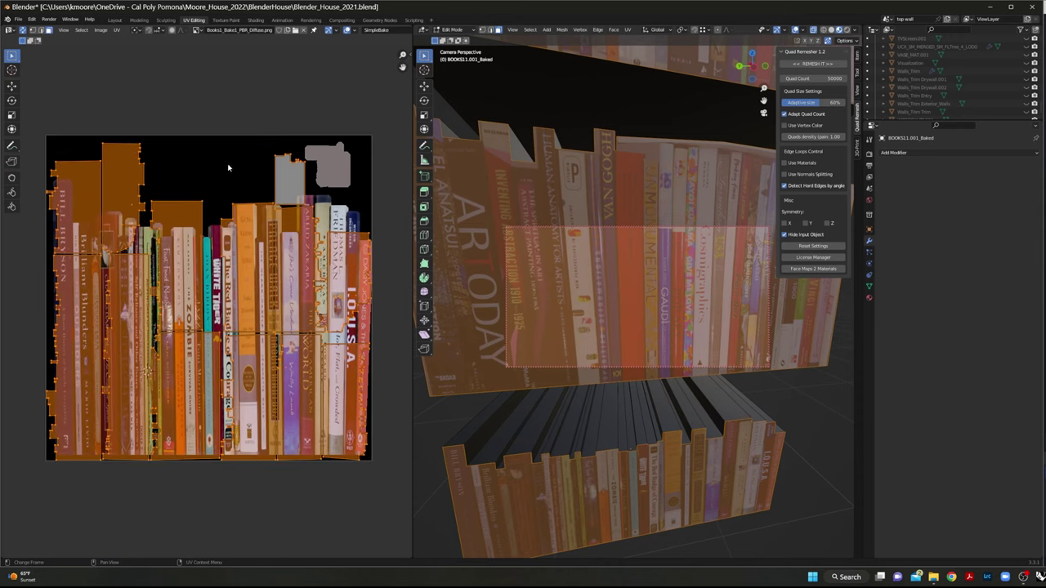
left_click(302, 31)
Step: Open BOOKS11.001_Bake1_PBR_Diffuse.png from the G: drive's BlenderHouse folder and check its alignment with the spine UVs
left_click(249, 30)
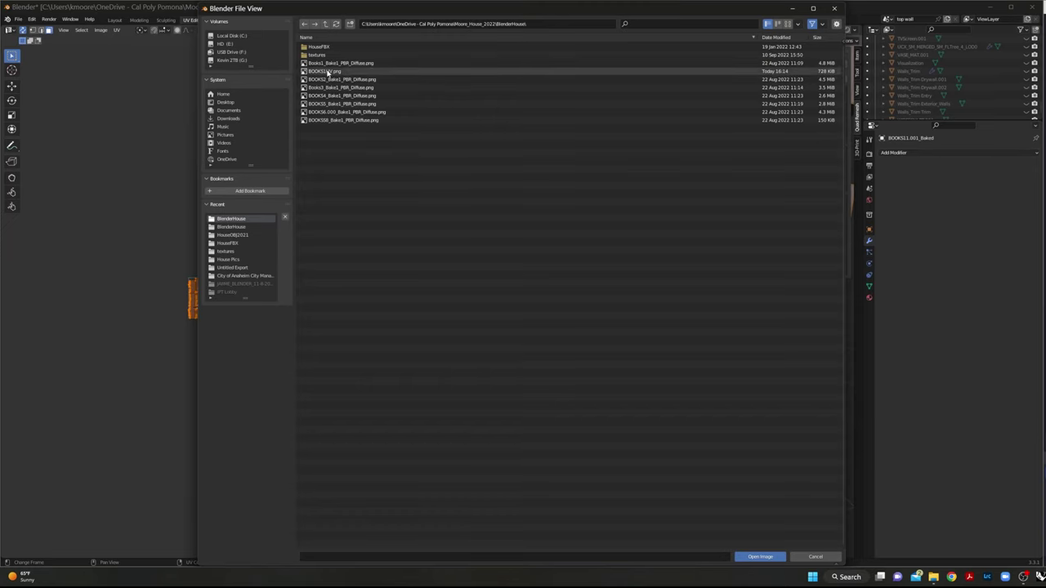
left_click(236, 228)
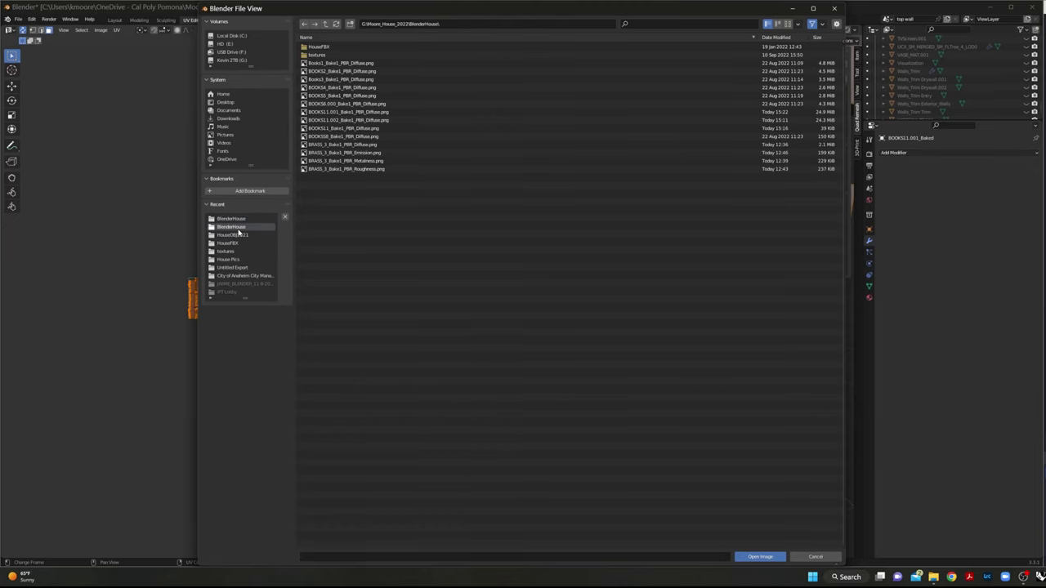
left_click(341, 113)
left_click(760, 556)
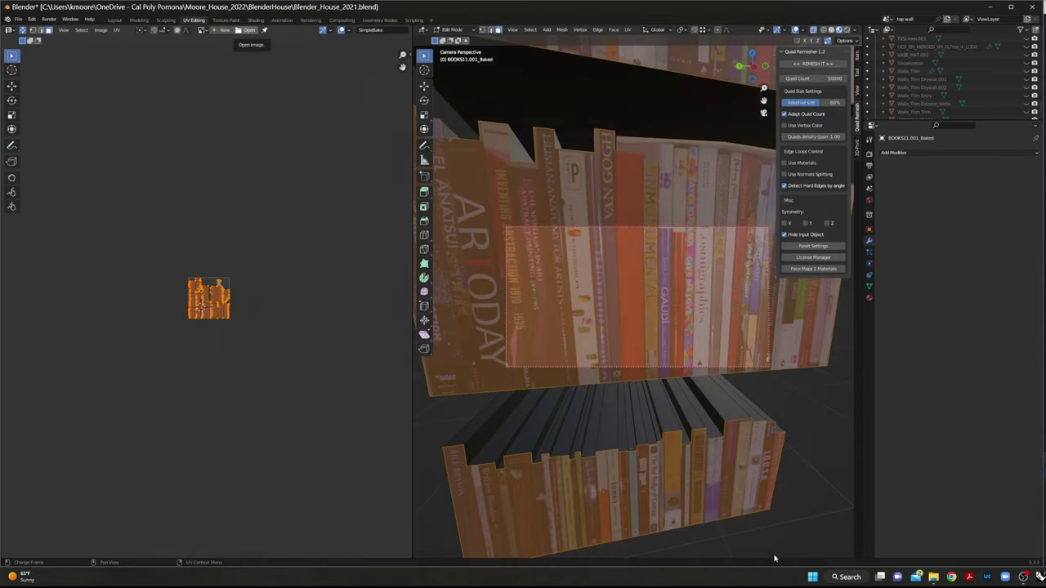
scroll(196, 299, "down", 5)
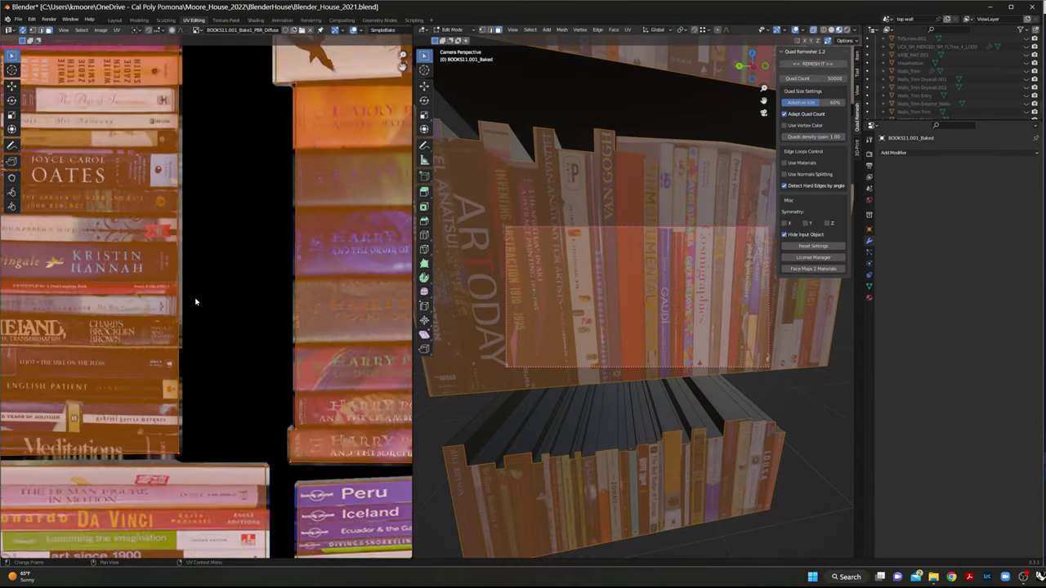
middle_click_drag(116, 304, 101, 284)
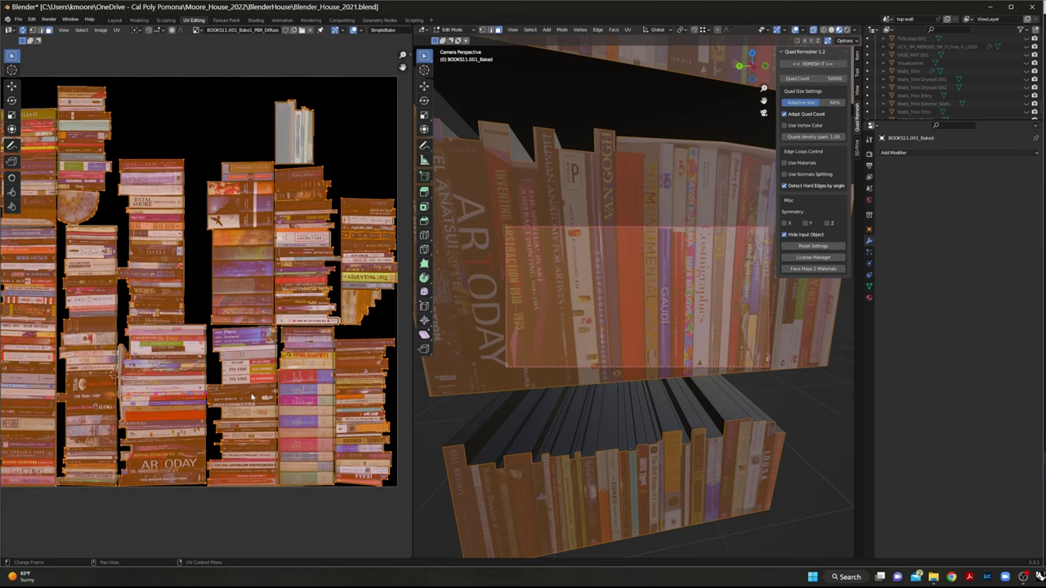
scroll(259, 475, "down", 3)
scroll(250, 460, "up", 2)
middle_click_drag(245, 360, 262, 361)
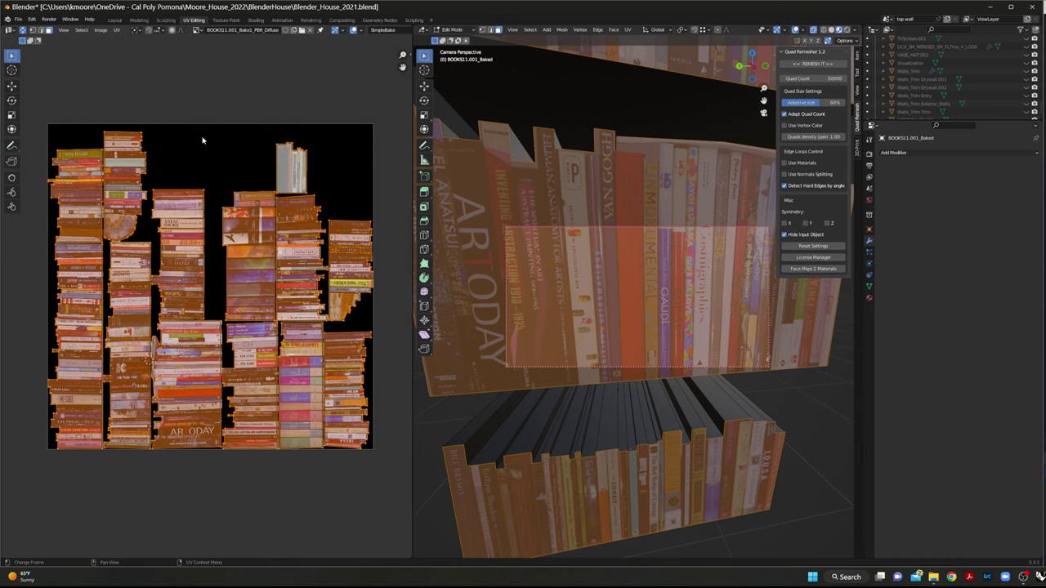
Step: Bring the book bodies object into Edit Mode and unlink the spines image to view only the body UVs
middle_click_drag(668, 195, 635, 205)
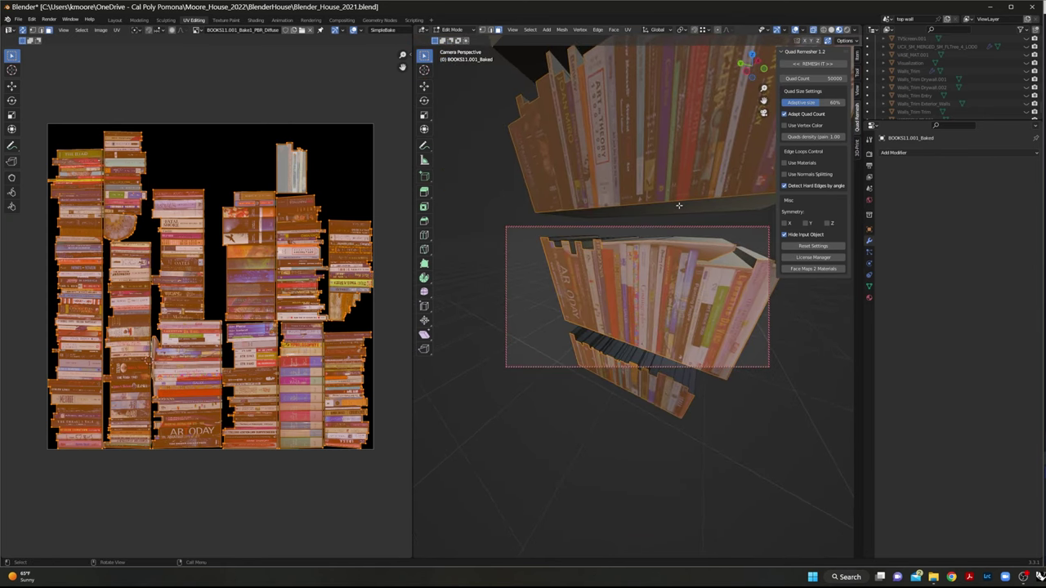
left_click(679, 206)
key("Tab")
left_click(682, 209)
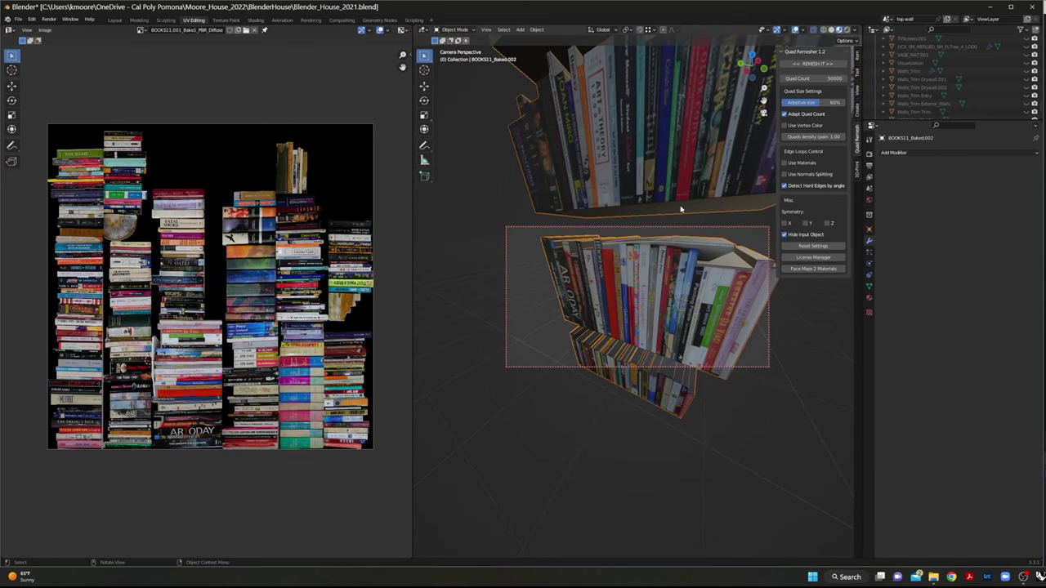
key("Tab")
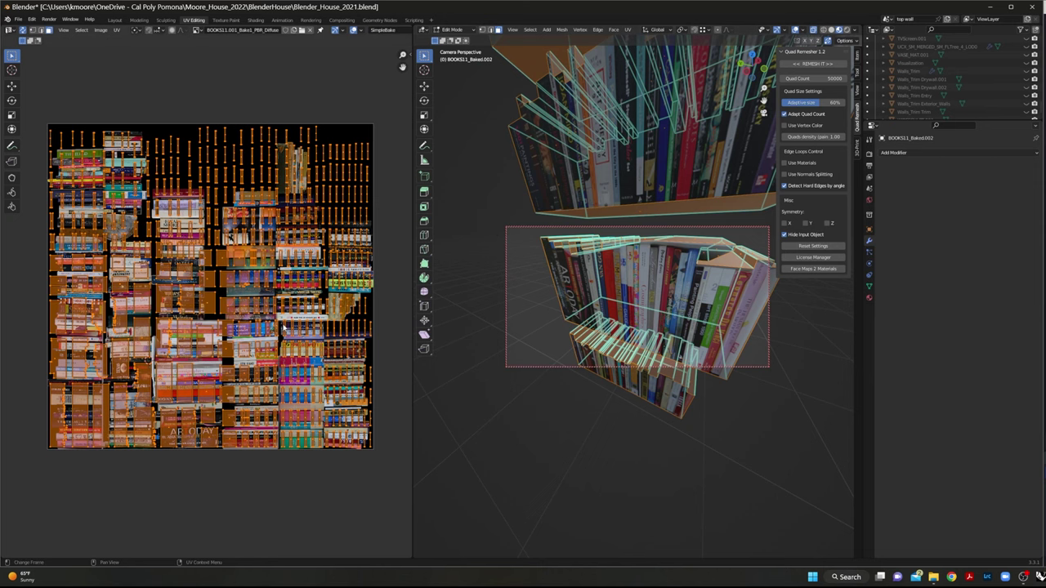
left_click(309, 30)
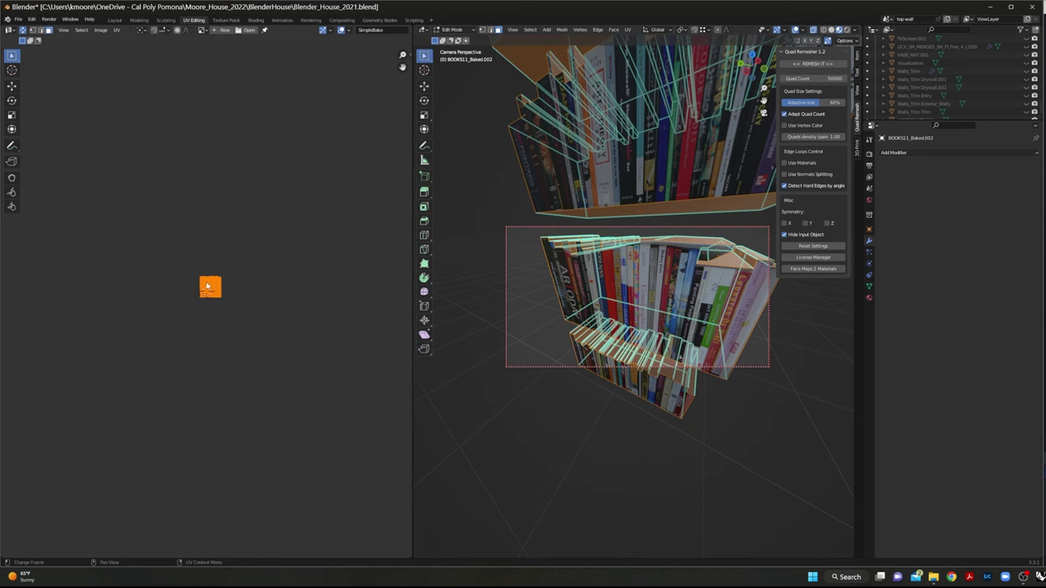
scroll(207, 286, "up", 8)
scroll(212, 164, "up", 2)
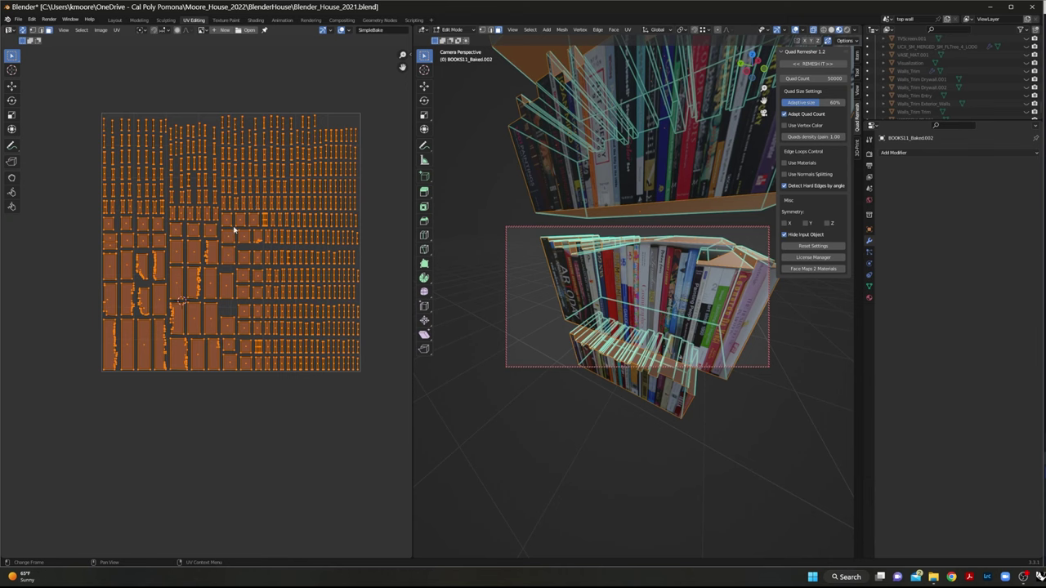
Step: Select all the book body UVs and move them about 1.05 units along X, outside the UV square
scroll(231, 273, "down", 2)
left_click_drag(336, 153, 91, 431)
key("g")
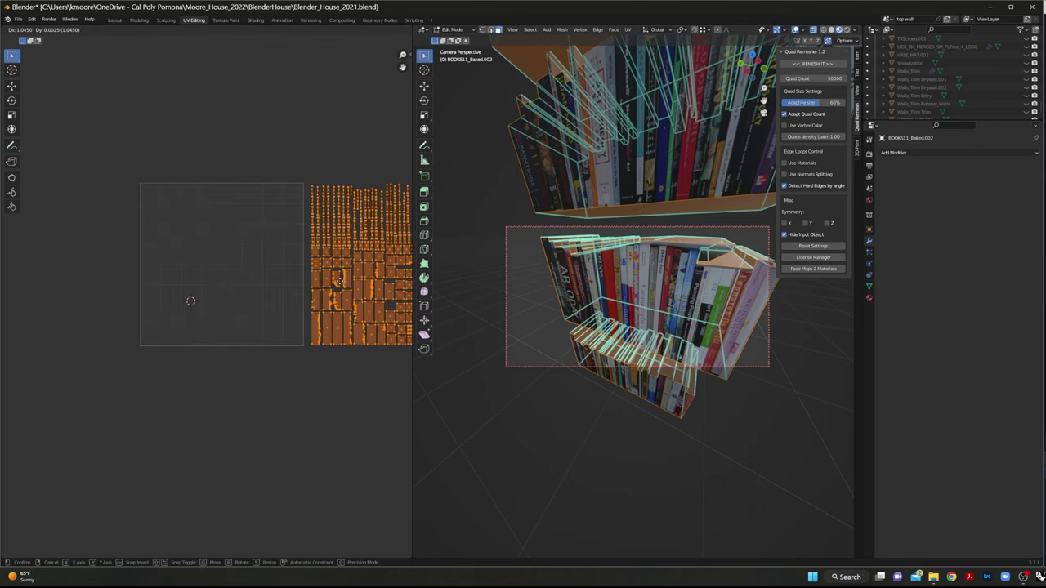
left_click(344, 282)
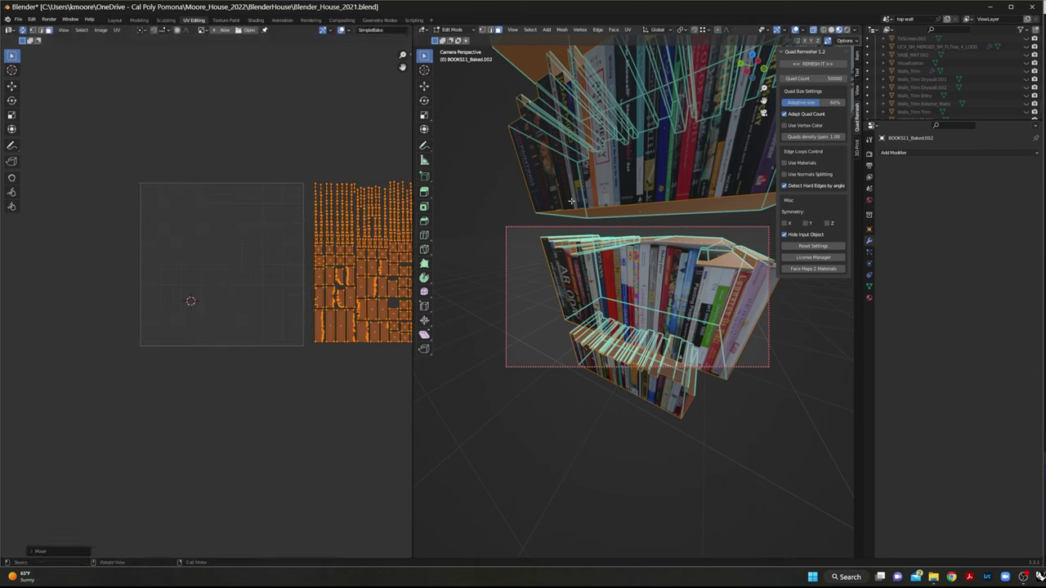
Step: Add the spines object to the selection and edit both book objects together so their UVs share one layout
middle_click_drag(572, 203, 581, 284)
middle_click_drag(667, 301, 665, 301)
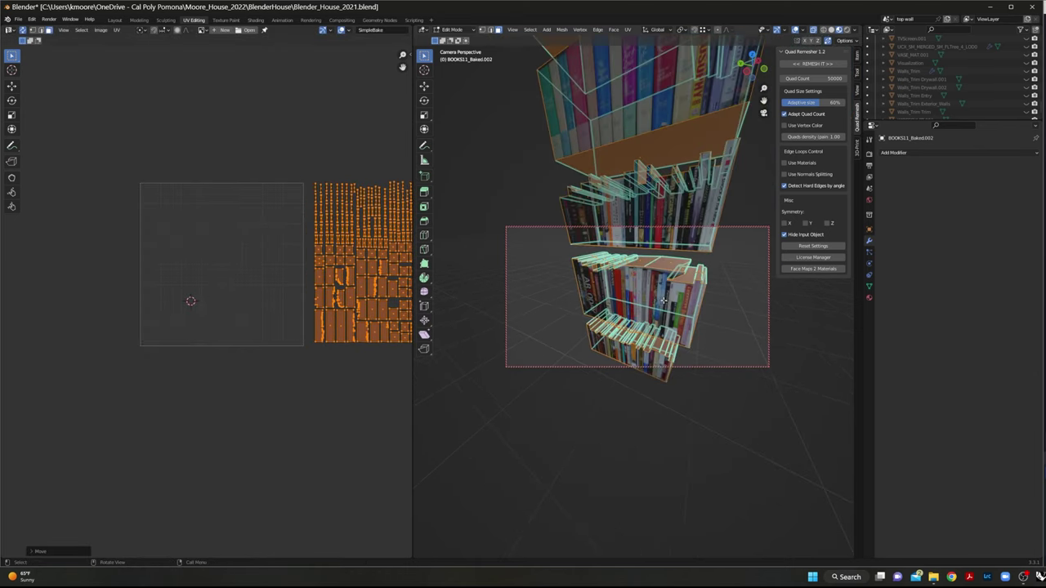
key("Tab")
left_click(668, 275)
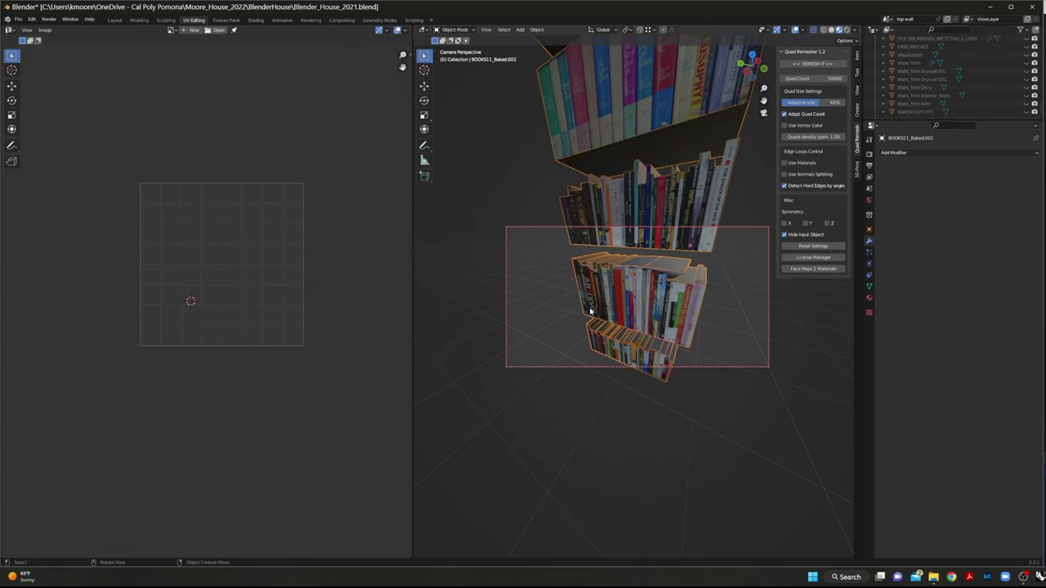
key("Tab")
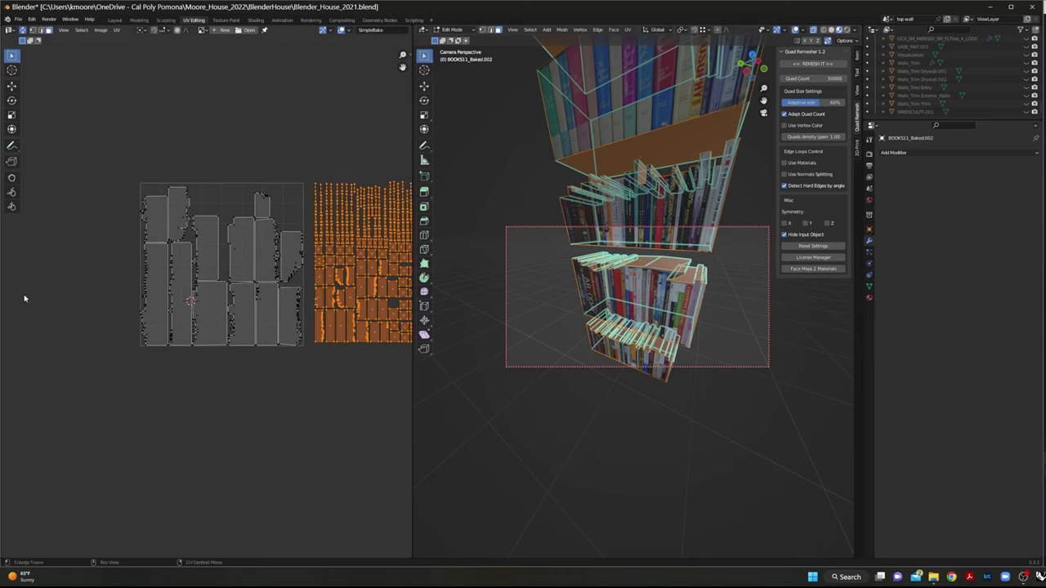
Step: Scale the body UVs to about 0.12 and move them into the empty space above the spine islands
middle_click_drag(316, 366, 155, 379)
key("s")
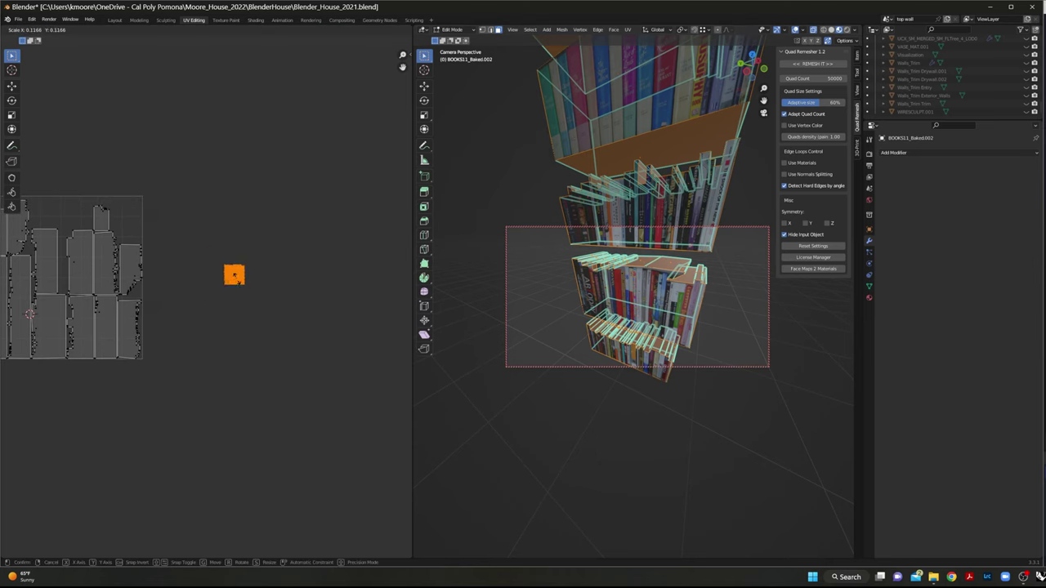
left_click(237, 275)
key("g")
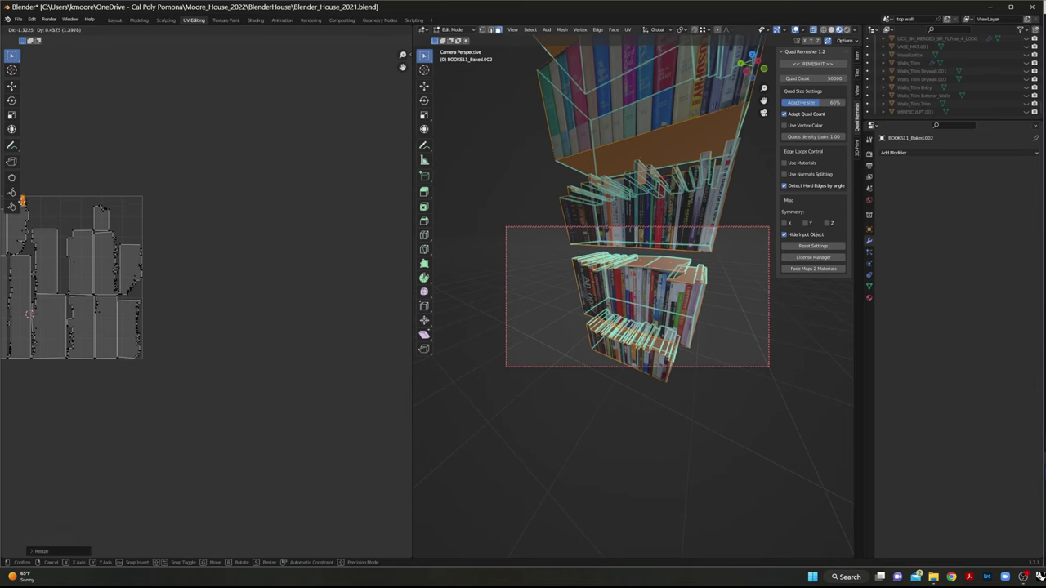
left_click(58, 212)
middle_click_drag(126, 241, 229, 271)
left_click(285, 228)
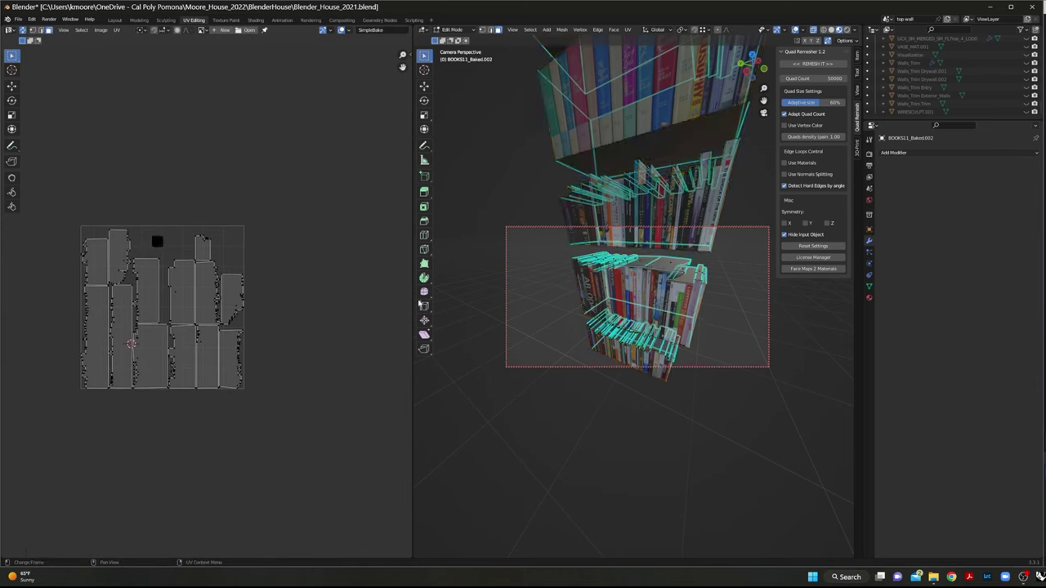
Step: Examine the books from several angles alongside the combined spine and body UV layout
middle_click_drag(569, 316, 584, 290)
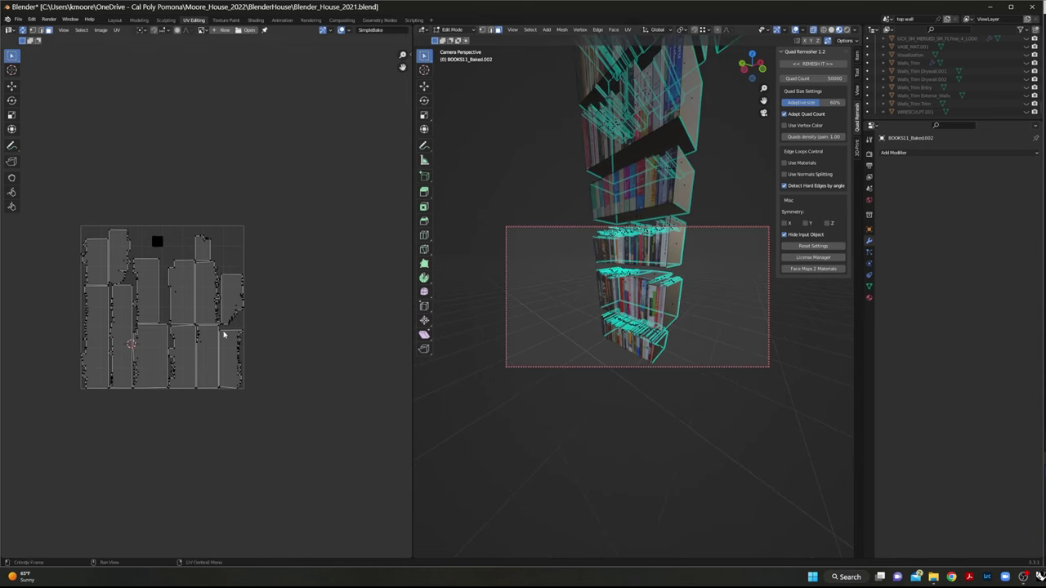
middle_click_drag(617, 290, 616, 361, "shift")
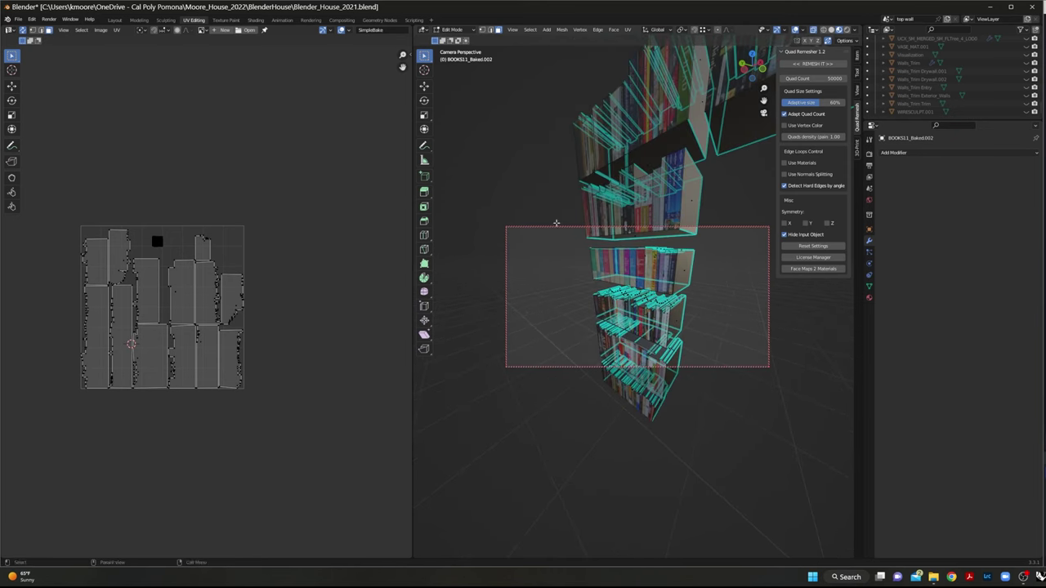
scroll(165, 227, "up", 3)
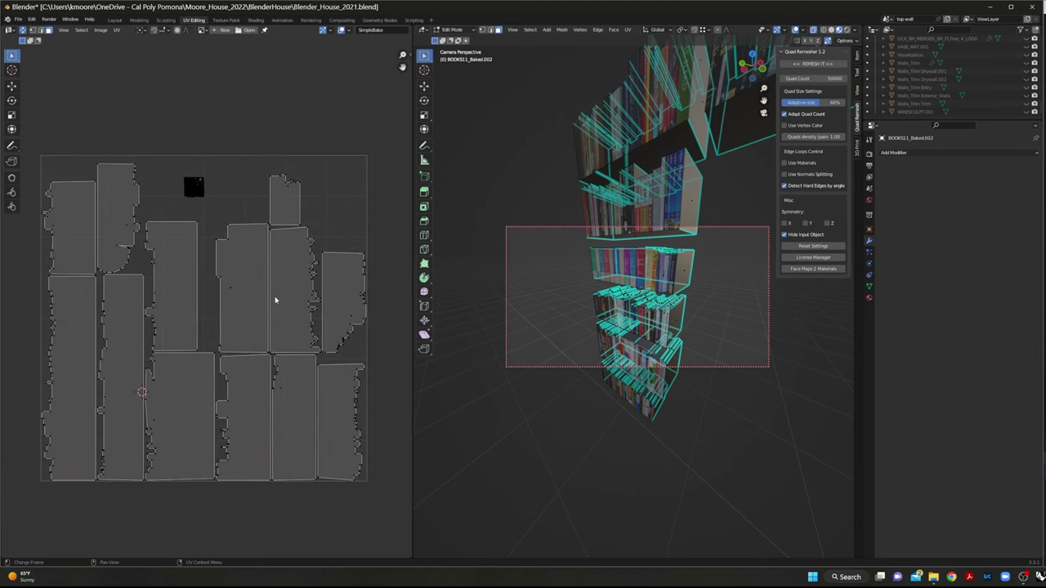
middle_click_drag(578, 184, 636, 225)
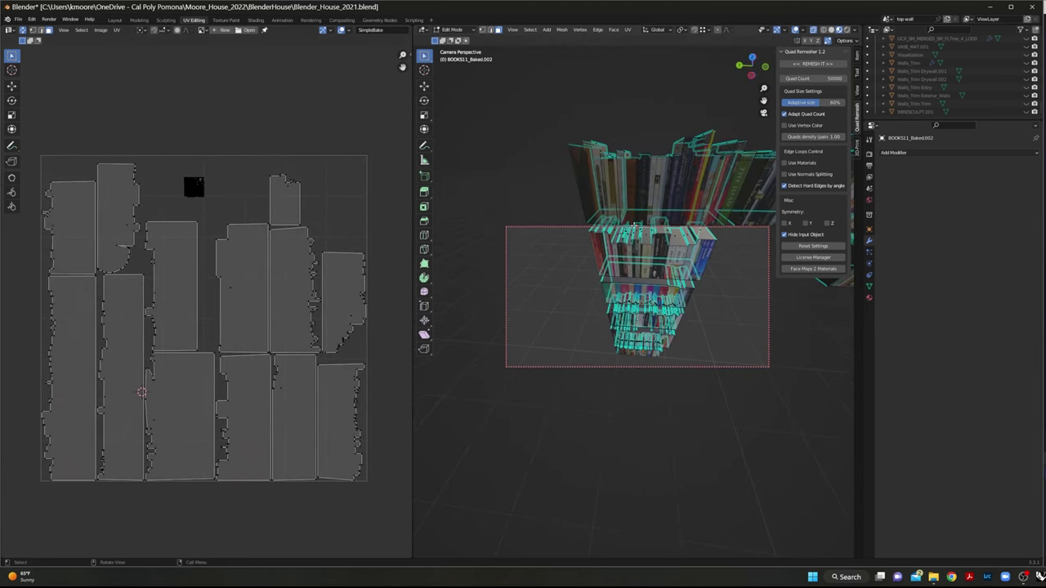
middle_click_drag(669, 289, 641, 293)
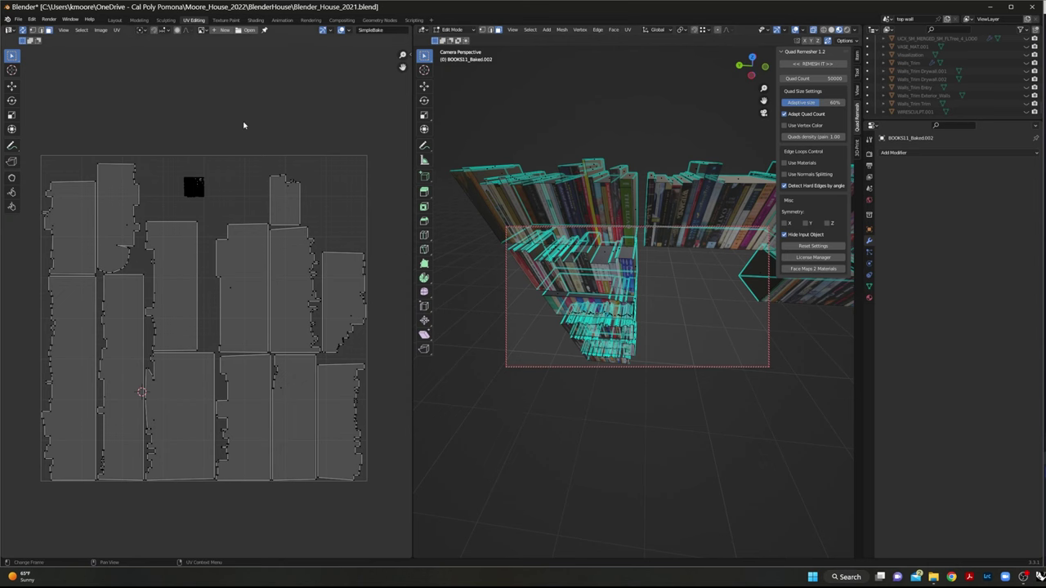
Step: Switch to the Modeling workspace, inspect the book rows, and frame them through the scene camera
left_click(138, 19)
scroll(515, 433, "down", 3)
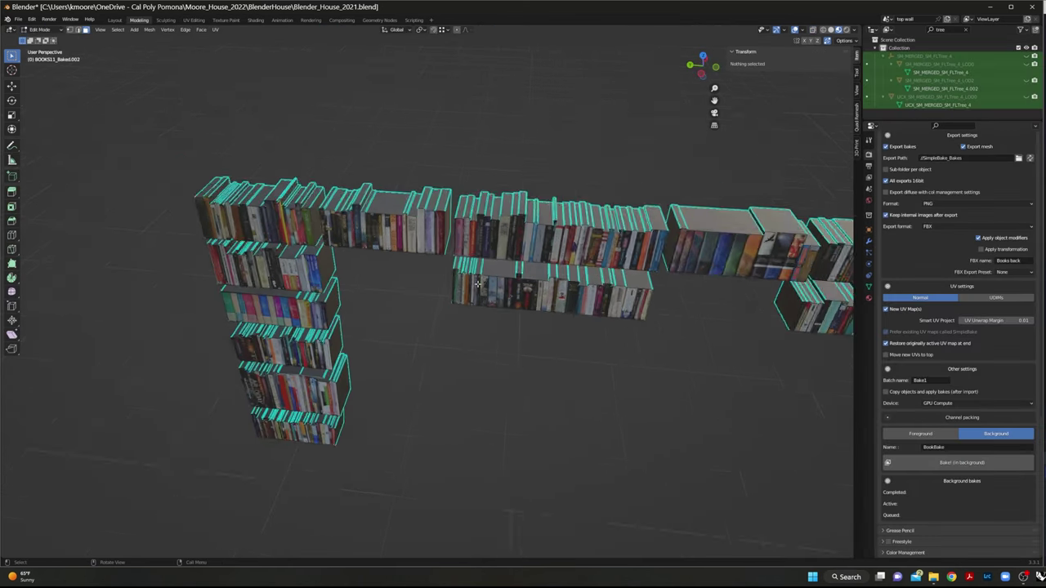
middle_click_drag(514, 433, 599, 347)
left_click(715, 114)
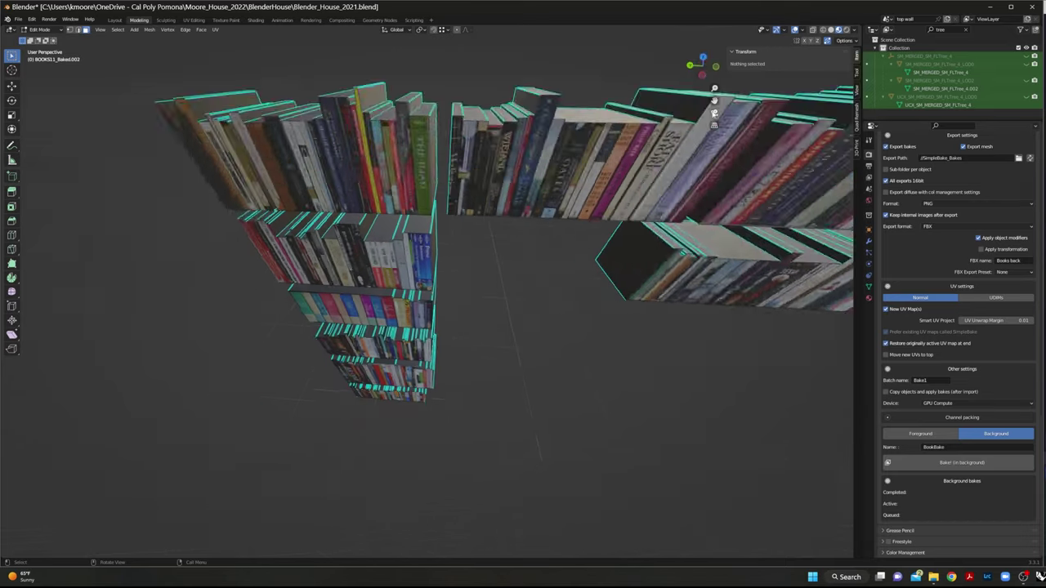
middle_click_drag(524, 330, 518, 284)
scroll(523, 286, "down", 3)
middle_click_drag(576, 340, 446, 293, "shift")
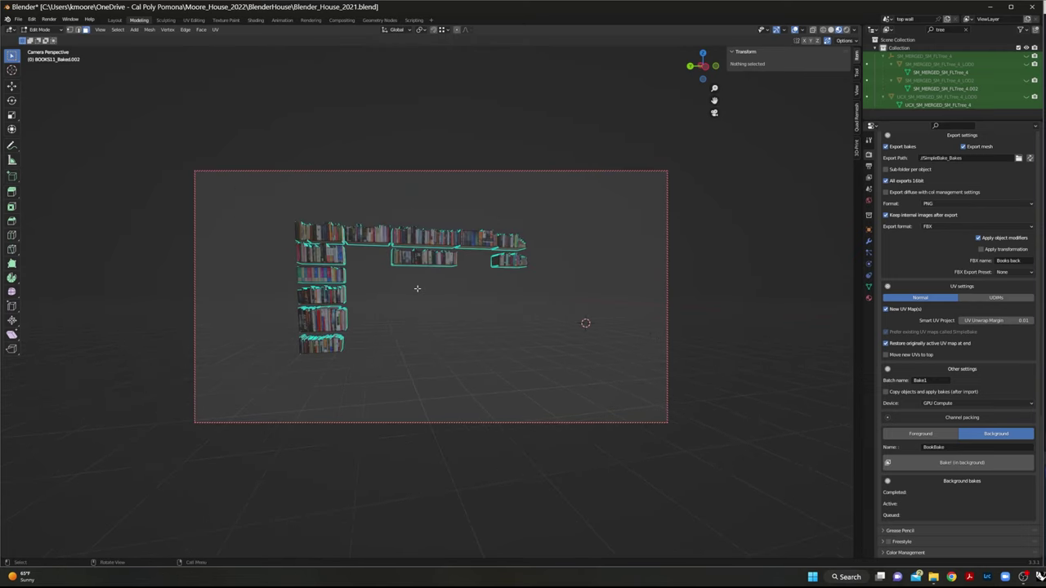
Step: Return to Object Mode and reveal all hidden objects to show the books on the office shelves
key("alt+h")
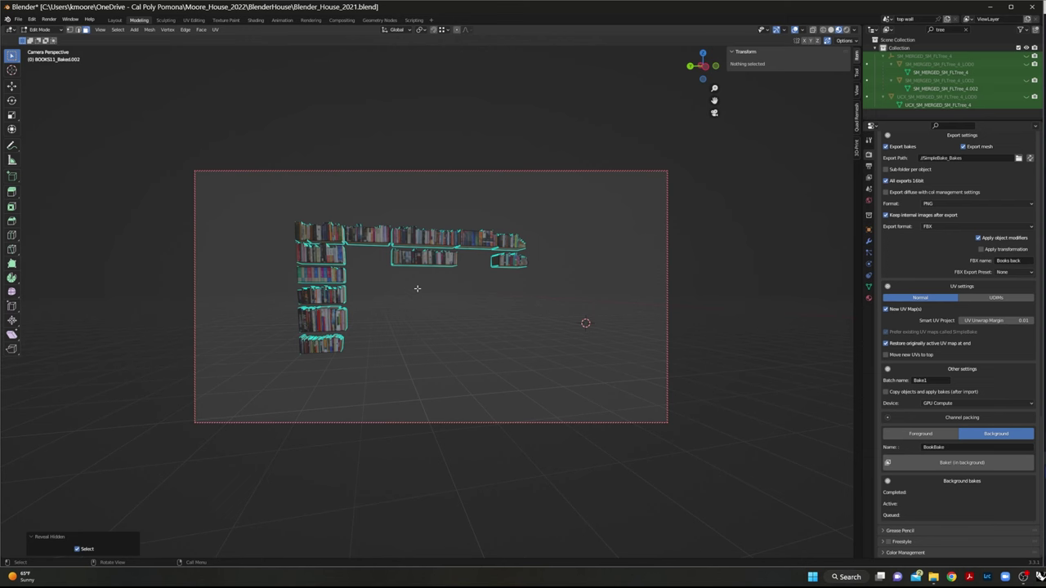
key("Tab")
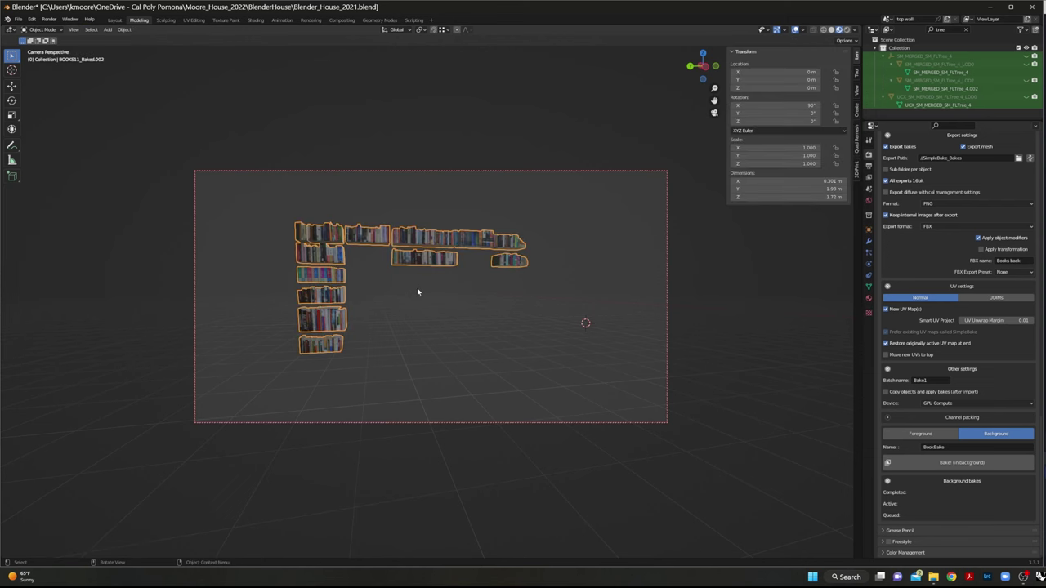
key("alt+h")
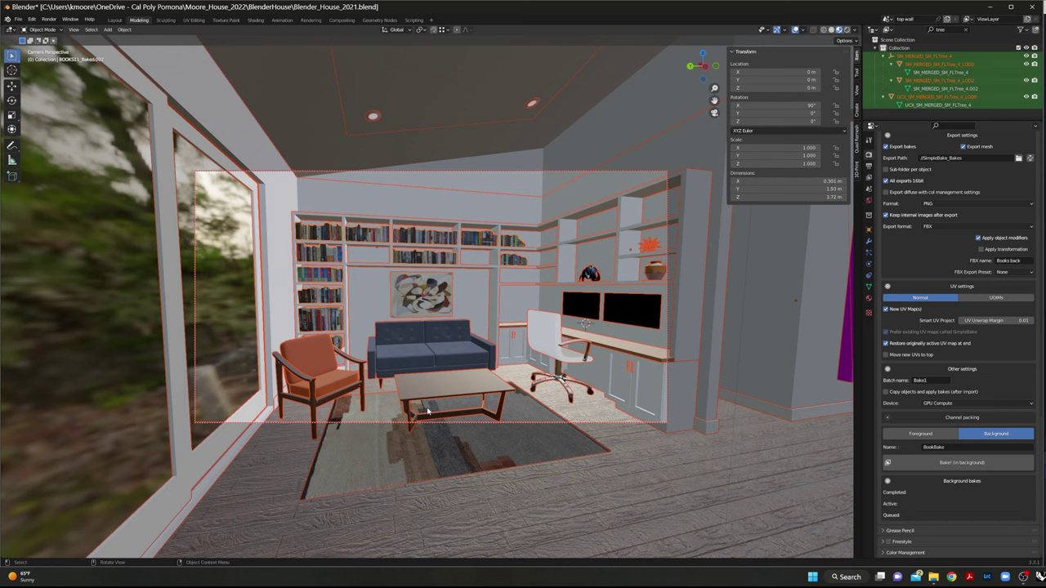
middle_click_drag(623, 349, 574, 335, "shift")
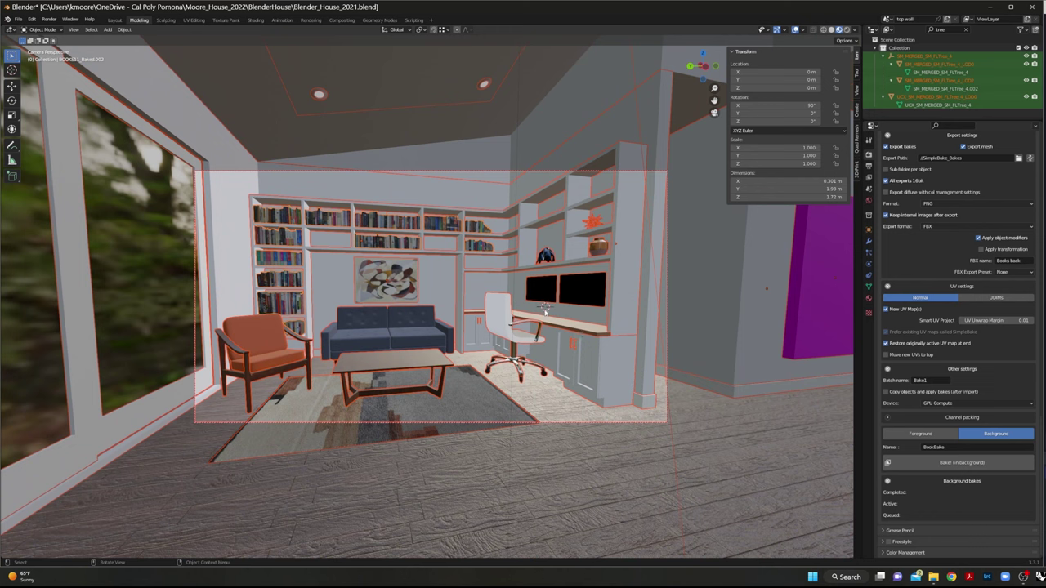